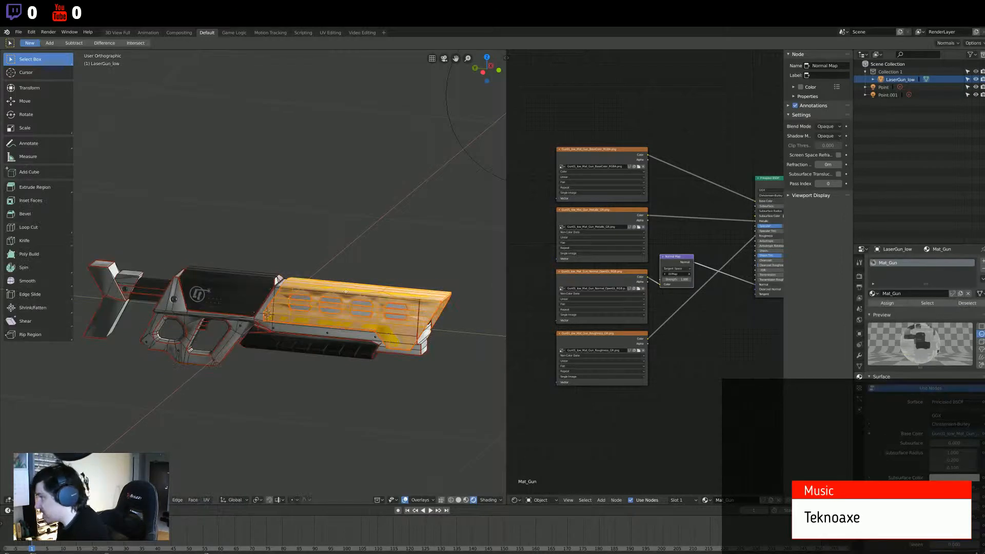
# Step: Leave Edit Mode on the gun mesh and select the separated cover object LaserGun_low.001
pyautogui.press('Tab')
pyautogui.rightClick(327, 289)
pyautogui.click(327, 289)
pyautogui.moveTo(451, 303); pyautogui.dragTo(400, 308, button='middle')
pyautogui.click(903, 87)
# Step: Separate another linked part of the gun mesh into its own object and deselect it in Object Mode
pyautogui.moveTo(318, 313); pyautogui.dragTo(330, 339, button='middle')
pyautogui.press('Tab')
pyautogui.press('l')
pyautogui.press('p')
pyautogui.press('Tab')
pyautogui.rightClick(200, 383)
pyautogui.click(201, 383)
pyautogui.moveTo(200, 383); pyautogui.dragTo(435, 308, button='middle')
pyautogui.scroll(3, 385, 323)
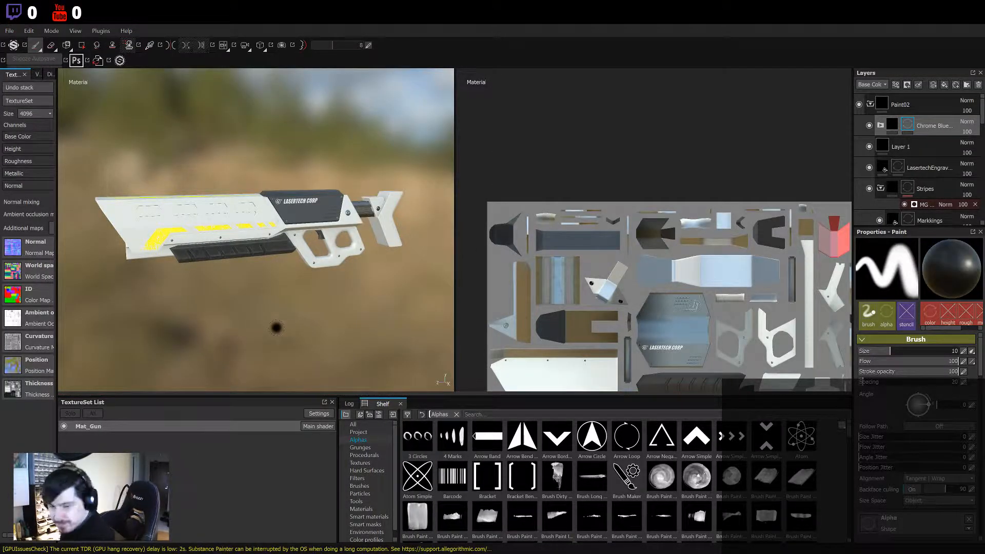
# Step: In Substance Painter, widen the texture set settings and hide the Paint02 layer folder
pyautogui.keyDown('alt'); pyautogui.moveTo(276, 328); pyautogui.dragTo(359, 328); pyautogui.keyUp('alt')
pyautogui.moveTo(56, 169); pyautogui.dragTo(168, 167)
pyautogui.moveTo(308, 287)
pyautogui.keyDown('alt'); pyautogui.mouseDown()
pyautogui.moveTo(436, 287)
pyautogui.moveTo(264, 279)
pyautogui.moveTo(303, 268)
pyautogui.moveTo(536, 277)
pyautogui.moveTo(461, 349)
pyautogui.mouseUp(); pyautogui.keyUp('alt')
pyautogui.click(858, 104)
pyautogui.click(159, 247)
pyautogui.hotkey('ctrl', 'z')
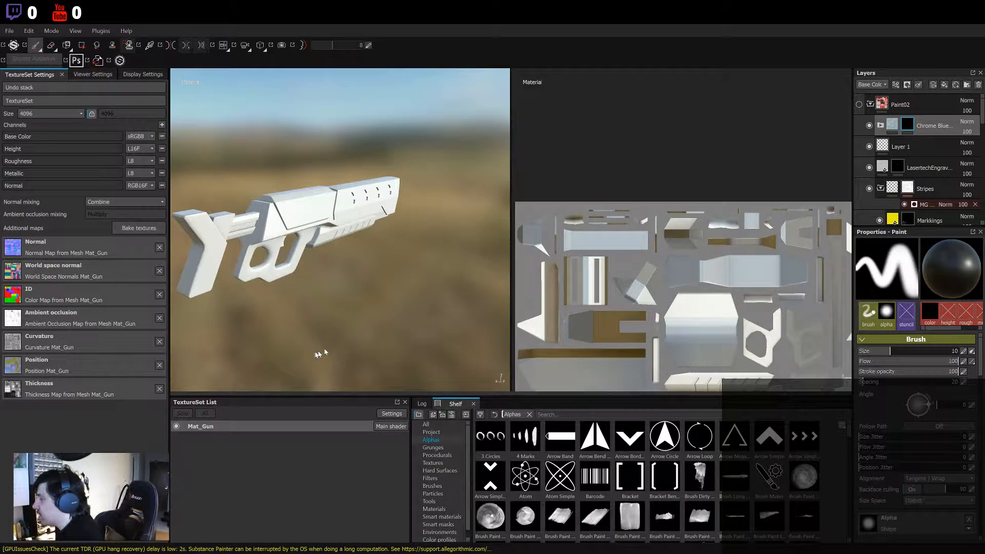
# Step: Return to Blender and try other options on an image texture node of the gun material
pyautogui.hotkey('alt', 'Tab')
pyautogui.scroll(5, 623, 333)
pyautogui.click(620, 338)
pyautogui.click(614, 354)
pyautogui.click(614, 339)
pyautogui.click(614, 368)
pyautogui.moveTo(259, 359); pyautogui.dragTo(390, 329, button='middle')
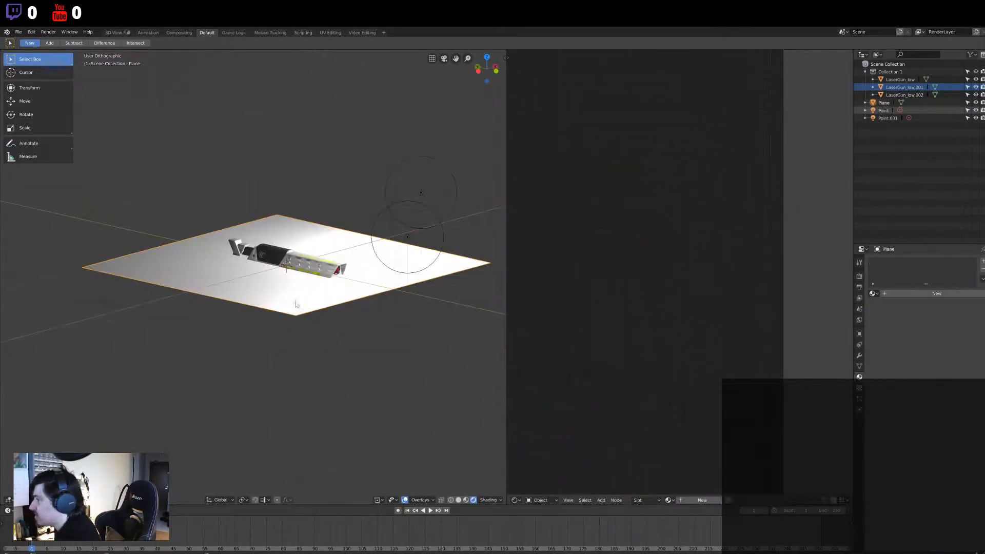
# Step: Examine the gun's shading in the Cycles preview together with the point light and render settings
pyautogui.moveTo(296, 305); pyautogui.dragTo(313, 340, button='middle')
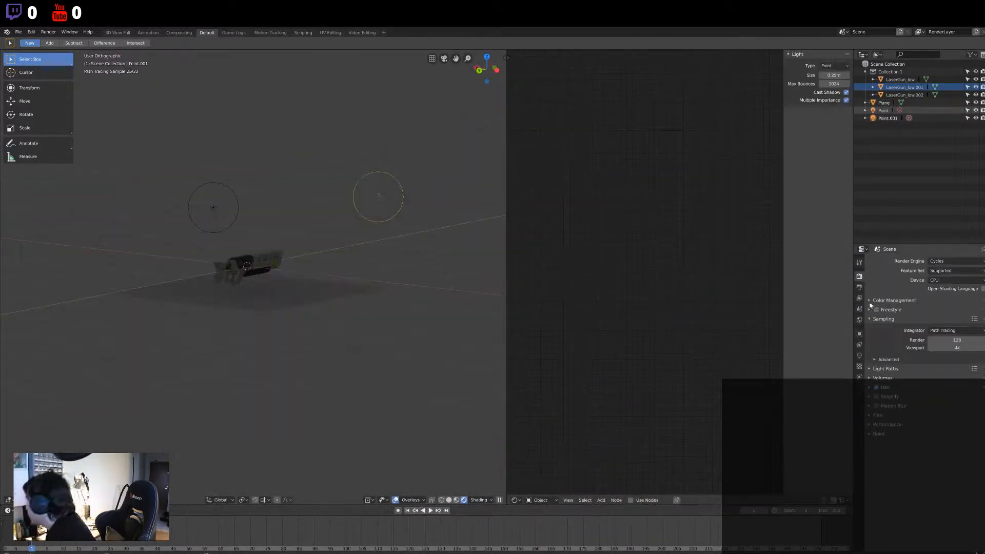
pyautogui.click(859, 355)
pyautogui.click(923, 360)
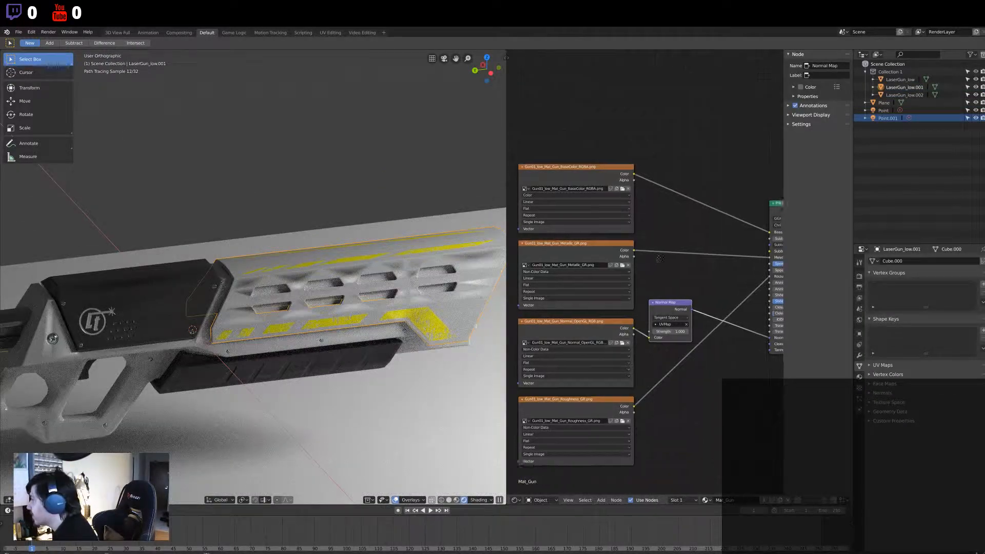
pyautogui.moveTo(660, 258); pyautogui.dragTo(609, 229, button='middle')
pyautogui.scroll(-6, 622, 379)
pyautogui.scroll(-4, 318, 338)
pyautogui.moveTo(319, 338); pyautogui.dragTo(342, 324, button='middle')
pyautogui.click(858, 276)
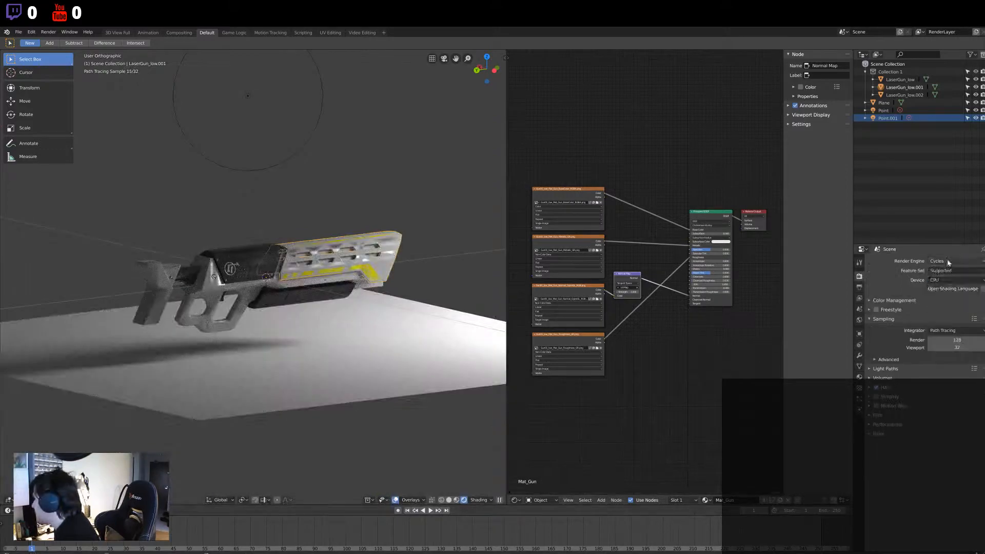
# Step: Open the Blender file with the separate high- and low-poly gun parts and unhide the hidden objects
pyautogui.click(18, 32)
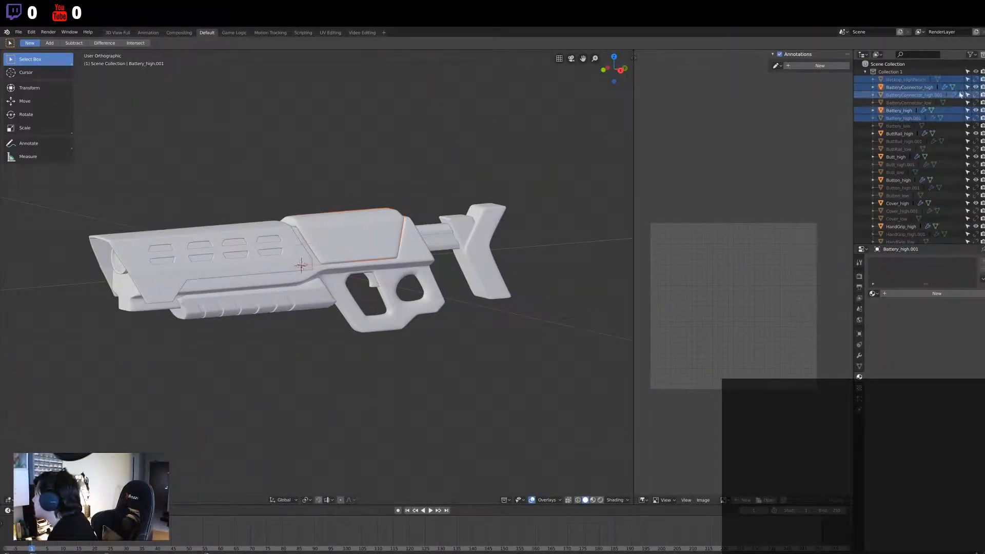
pyautogui.scroll(-6, 976, 198)
pyautogui.moveTo(976, 164); pyautogui.dragTo(976, 206)
pyautogui.scroll(6, 923, 154)
# Step: Delete the parameter backup and all high-poly gun parts, keeping only the low-poly objects
pyautogui.click(908, 102)
pyautogui.click(906, 80)
pyautogui.keyDown('shift'); pyautogui.click(906, 87); pyautogui.keyUp('shift')
pyautogui.keyDown('shift'); pyautogui.click(905, 95); pyautogui.keyUp('shift')
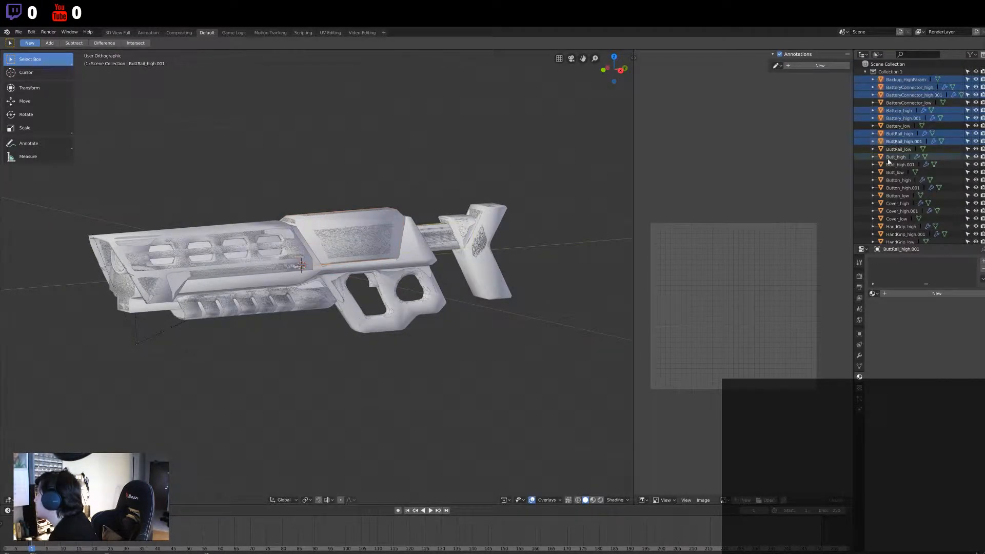
pyautogui.scroll(-2, 900, 207)
pyautogui.keyDown('shift'); pyautogui.click(901, 187); pyautogui.keyUp('shift')
pyautogui.keyDown('shift'); pyautogui.click(892, 228); pyautogui.keyUp('shift')
pyautogui.press('x')
pyautogui.click(897, 135)
pyautogui.press('x')
# Step: Switch the viewport to rendered shading, add a point light and move it beside the gun
pyautogui.moveTo(610, 246)
pyautogui.mouseDown(button='middle')
pyautogui.moveTo(389, 257)
pyautogui.moveTo(462, 266)
pyautogui.mouseUp(button='middle')
pyautogui.click(615, 500)
pyautogui.click(600, 499)
pyautogui.hotkey('shift', 'a')
pyautogui.click(564, 372)
pyautogui.moveTo(564, 373); pyautogui.dragTo(366, 250, button='middle')
pyautogui.press('g')
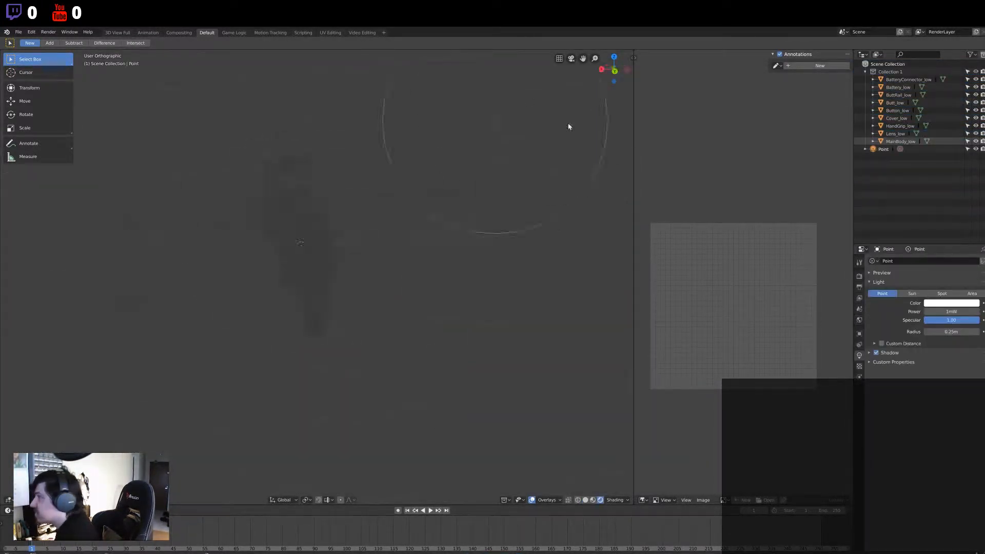
# Step: Select the gun's cover and inspect its mesh in Edit Mode
pyautogui.moveTo(444, 317); pyautogui.dragTo(341, 349, button='middle')
pyautogui.click(435, 315)
pyautogui.press('Tab')
pyautogui.press('ctrl+KP_3')
pyautogui.scroll(8, 435, 315)
pyautogui.scroll(-7, 435, 314)
pyautogui.press('Tab')
# Step: Show the cover's Mat_Gun material in a wider Shader Editor and enable nodes for it
pyautogui.click(859, 377)
pyautogui.hotkey('shift', 'F3')
pyautogui.moveTo(633, 338); pyautogui.dragTo(498, 323)
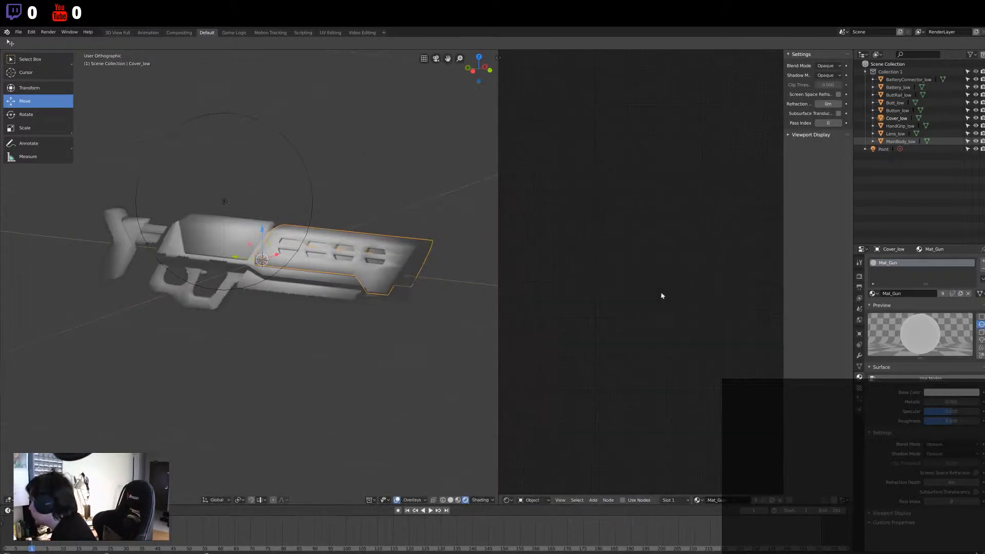
pyautogui.click(898, 380)
# Step: Add an Image Texture node ahead of the Principled BSDF and widen the node
pyautogui.hotkey('shift', 'a')
pyautogui.click(605, 347)
pyautogui.click(518, 211)
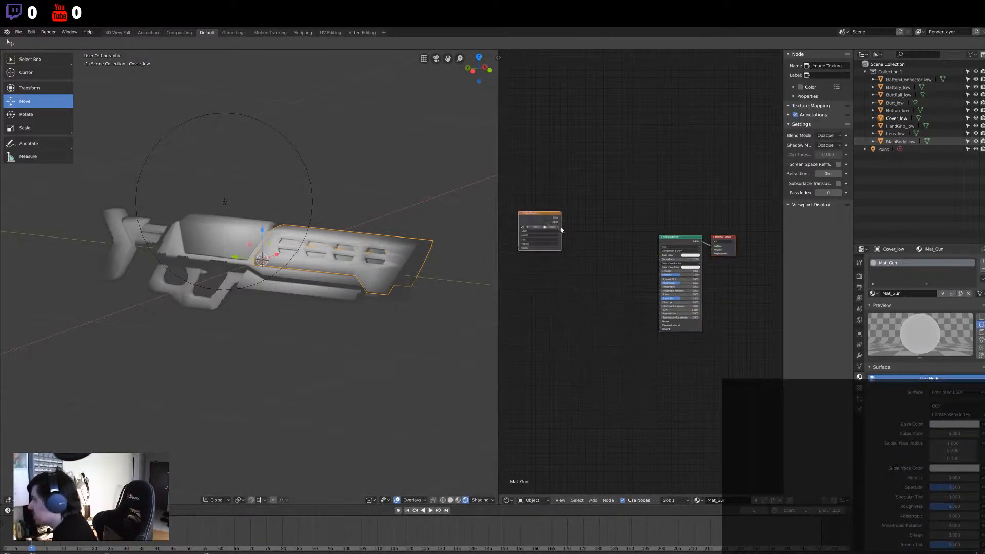
pyautogui.moveTo(562, 228); pyautogui.dragTo(600, 229)
# Step: Duplicate the Image Texture node twice and stack the copies below the original
pyautogui.hotkey('shift', 'd')
pyautogui.click(594, 290)
pyautogui.hotkey('shift', 'd')
pyautogui.click(608, 363)
pyautogui.scroll(2, 603, 390)
pyautogui.moveTo(626, 368); pyautogui.dragTo(623, 308)
pyautogui.click(578, 198)
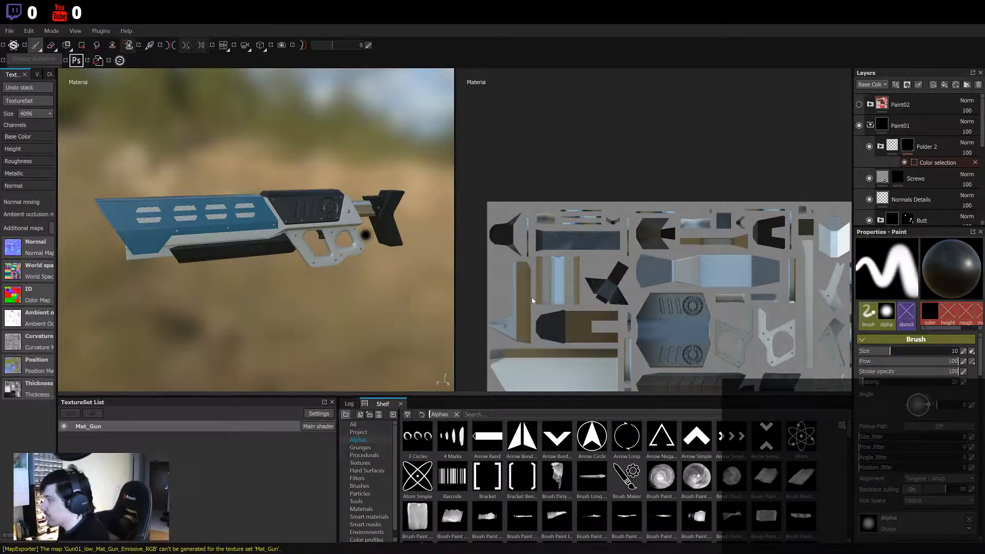
pyautogui.keyDown('alt'); pyautogui.moveTo(320, 320); pyautogui.dragTo(277, 359); pyautogui.keyUp('alt')
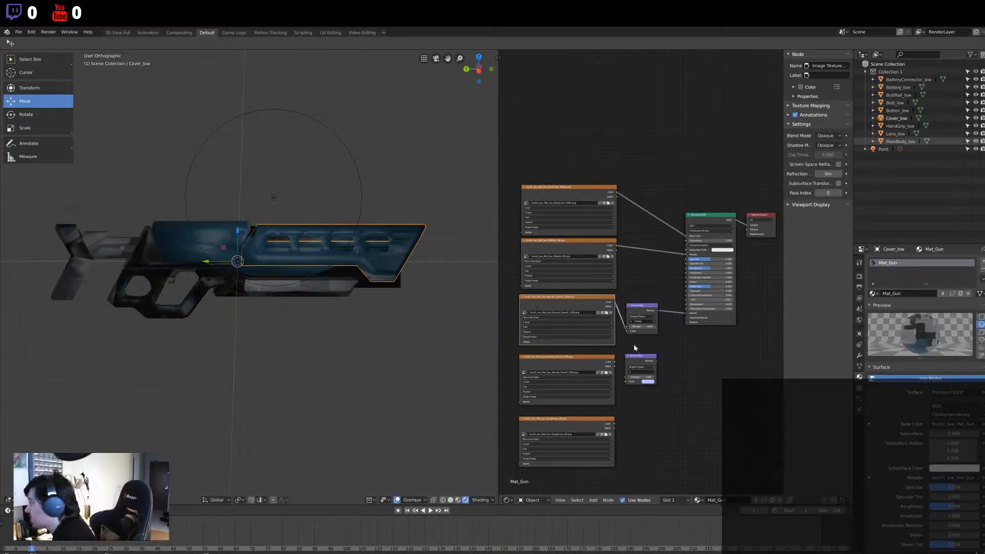
pyautogui.moveTo(389, 333); pyautogui.dragTo(332, 346, button='middle')
pyautogui.scroll(5, 342, 287)
pyautogui.scroll(-5, 342, 286)
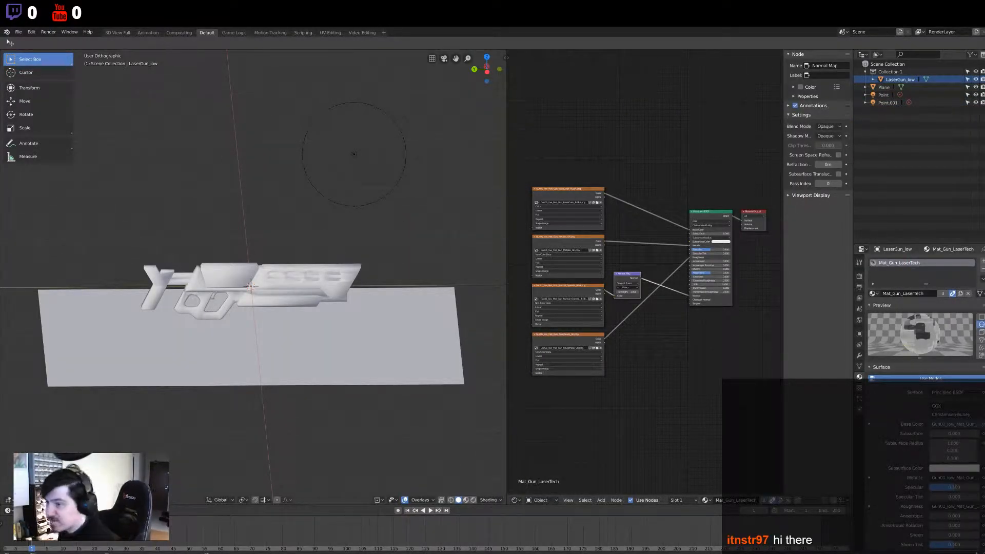
# Step: Widen the Shader Editor beside the LaserTech gun view and undo the last material change
pyautogui.moveTo(506, 424); pyautogui.dragTo(406, 425)
pyautogui.moveTo(359, 411); pyautogui.dragTo(313, 418, button='middle')
pyautogui.scroll(2, 312, 418)
pyautogui.scroll(3, 434, 432)
pyautogui.moveTo(434, 432); pyautogui.dragTo(584, 405, button='middle')
pyautogui.moveTo(571, 371); pyautogui.dragTo(602, 385, button='middle')
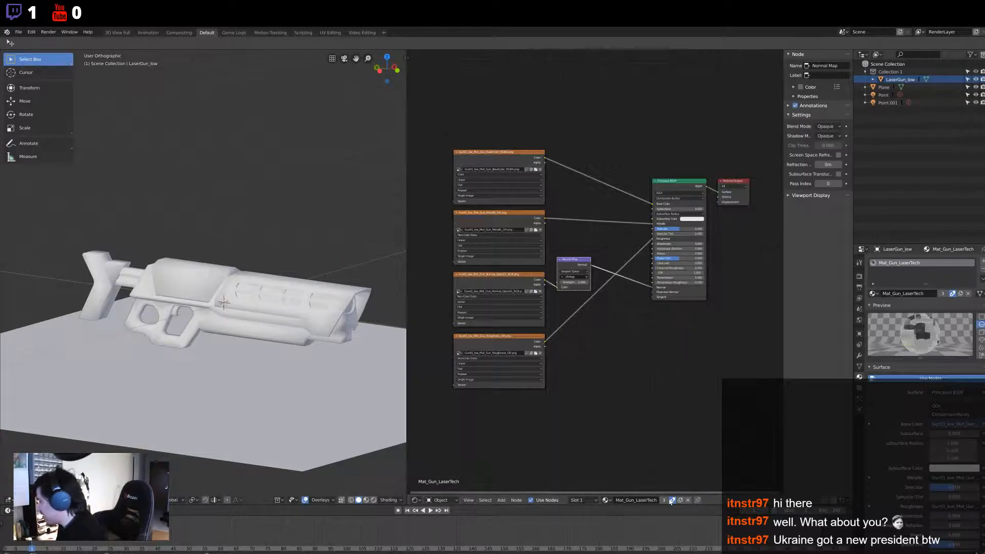
pyautogui.hotkey('ctrl', 'z')
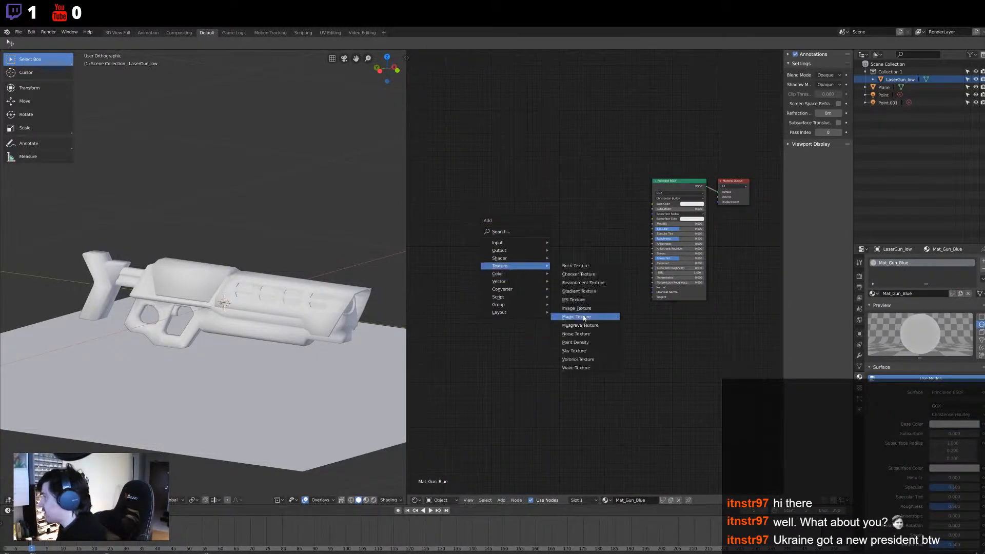
# Step: Add an Image Texture node to Mat_Gun_Blue, duplicate it four times and stack the nodes in a column
pyautogui.click(577, 309)
pyautogui.click(454, 150)
pyautogui.hotkey('shift', 'd')
pyautogui.hotkey('shift', 'd')
pyautogui.hotkey('shift', 'd')
pyautogui.hotkey('shift', 'd')
pyautogui.click(449, 207)
pyautogui.click(449, 266)
pyautogui.click(450, 328)
pyautogui.click(450, 395)
# Step: Load the base colour and metallic images from the BlueGun 4k texture folder into the first two image nodes
pyautogui.click(529, 171)
pyautogui.press('BackSpace')
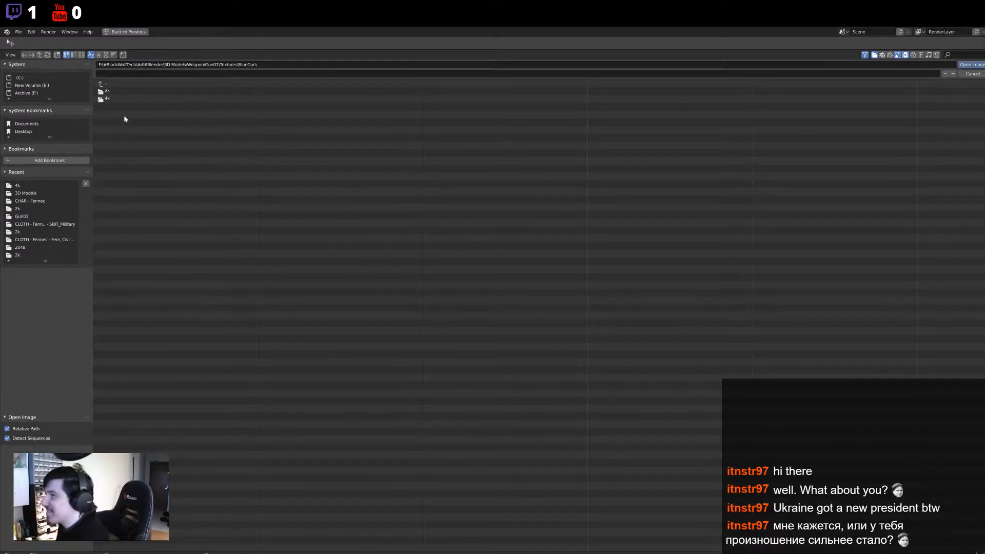
pyautogui.click(119, 97)
pyautogui.doubleClick(137, 106)
pyautogui.click(528, 231)
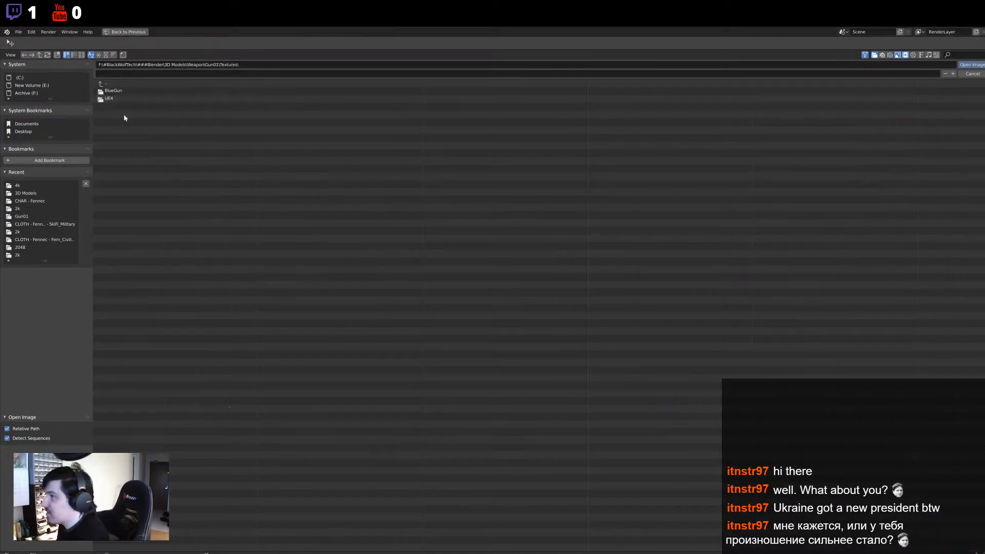
pyautogui.doubleClick(140, 106)
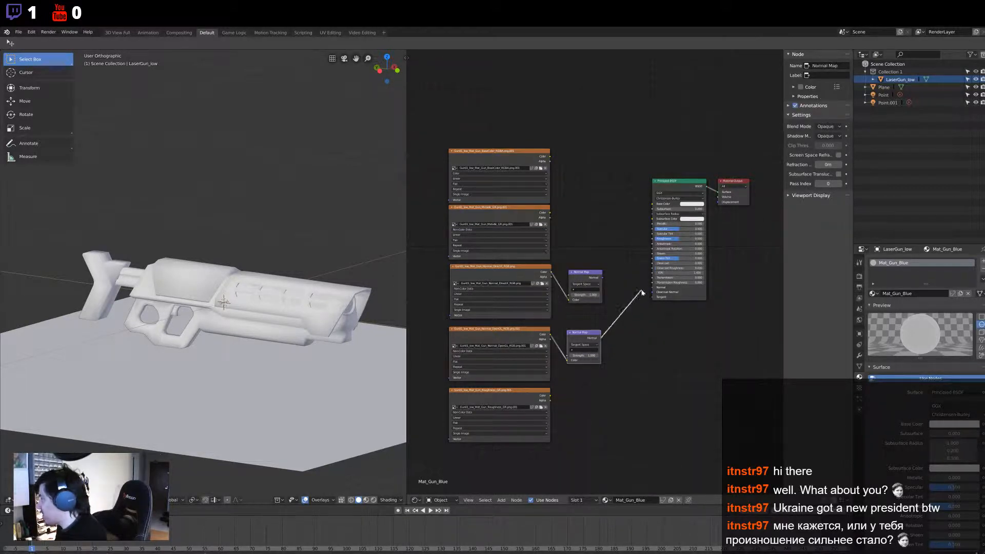
# Step: Switch the viewport to rendered shading and try the DirectX normal map on the shader's Normal input
pyautogui.hotkey('shift', 'z')
pyautogui.moveTo(235, 364)
pyautogui.mouseDown(button='middle')
pyautogui.moveTo(141, 310)
pyautogui.moveTo(328, 318)
pyautogui.mouseUp(button='middle')
pyautogui.keyDown('alt'); pyautogui.moveTo(595, 336); pyautogui.dragTo(595, 340); pyautogui.keyUp('alt')
pyautogui.moveTo(602, 277); pyautogui.dragTo(652, 287)
pyautogui.moveTo(246, 318)
pyautogui.mouseDown(button='middle')
pyautogui.moveTo(12, 334)
pyautogui.moveTo(77, 323)
pyautogui.moveTo(211, 276)
pyautogui.mouseUp(button='middle')
pyautogui.scroll(-1, 210, 277)
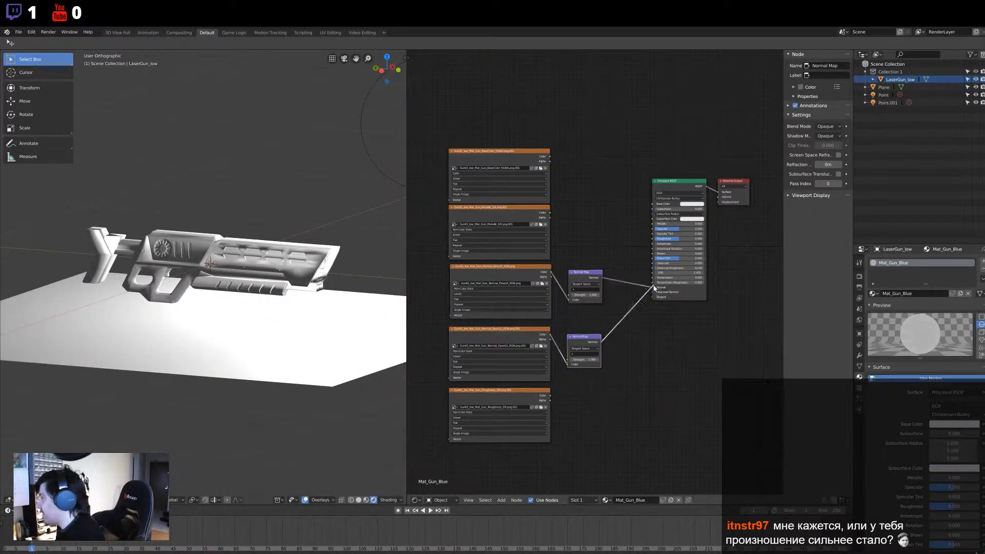
# Step: Delete the DirectX normal map nodes and move the OpenGL normal and roughness nodes up to close the gap
pyautogui.press('x')
pyautogui.moveTo(518, 329); pyautogui.dragTo(518, 271)
pyautogui.moveTo(582, 336); pyautogui.dragTo(580, 272)
pyautogui.moveTo(518, 390); pyautogui.dragTo(518, 331)
# Step: Connect the base colour, metallic and roughness images to their matching Principled BSDF inputs
pyautogui.moveTo(550, 157); pyautogui.dragTo(652, 203)
pyautogui.moveTo(241, 328); pyautogui.dragTo(220, 290, button='middle')
pyautogui.scroll(4, 297, 301)
pyautogui.moveTo(550, 212); pyautogui.dragTo(653, 223)
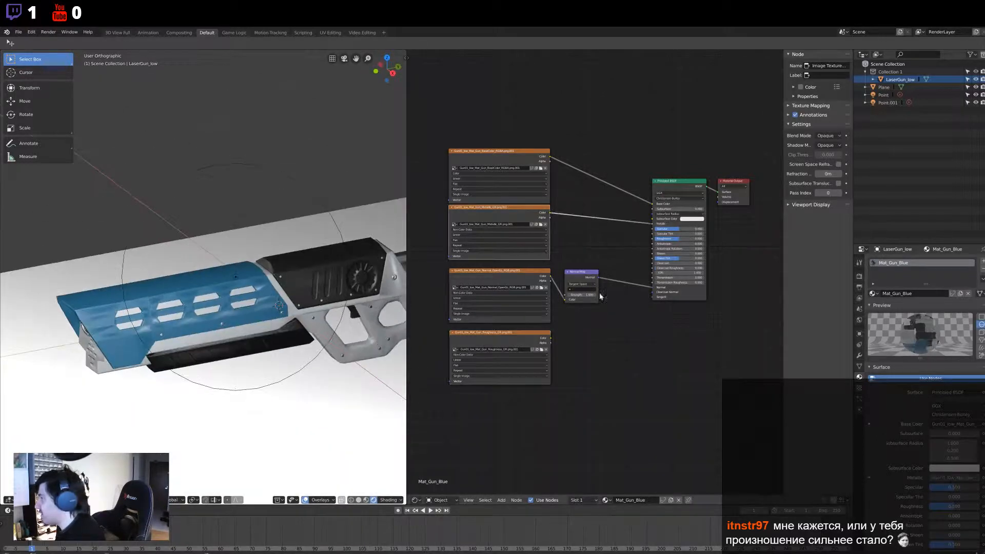
pyautogui.moveTo(551, 338); pyautogui.dragTo(653, 238)
# Step: Rearrange the image column so the roughness node sits above the OpenGL normal texture and its Normal Map node
pyautogui.moveTo(492, 277); pyautogui.dragTo(500, 404)
pyautogui.moveTo(581, 272); pyautogui.dragTo(590, 398)
pyautogui.moveTo(517, 333); pyautogui.dragTo(516, 268)
pyautogui.moveTo(617, 449); pyautogui.dragTo(451, 390)
pyautogui.moveTo(500, 398); pyautogui.dragTo(491, 328)
pyautogui.moveTo(291, 343); pyautogui.dragTo(282, 208, button='middle')
pyautogui.scroll(-4, 221, 331)
pyautogui.scroll(6, 215, 335)
pyautogui.scroll(-4, 214, 334)
pyautogui.scroll(-2, 289, 229)
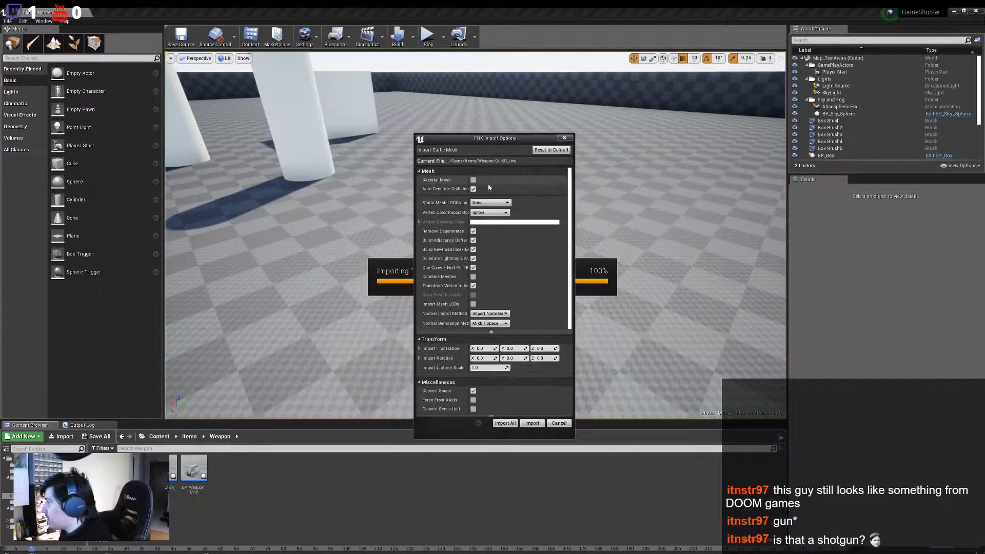
# Step: In Unreal Engine, import the gun's FBX as a static mesh and place Gun01_v10_LowPoly in the level
pyautogui.click(531, 422)
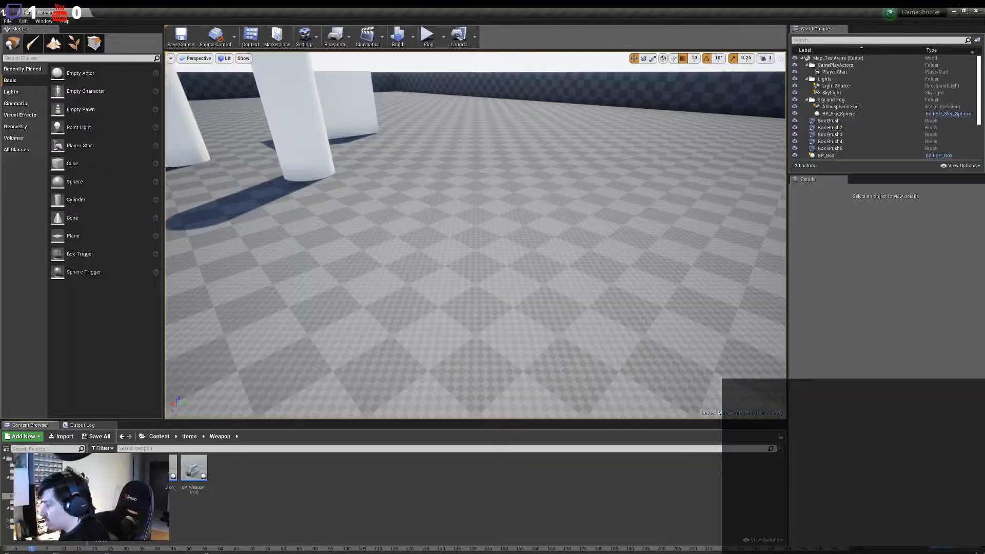
pyautogui.moveTo(324, 473); pyautogui.dragTo(433, 216)
pyautogui.moveTo(433, 216); pyautogui.dragTo(492, 226, button='right')
# Step: From Total Commander, import the BaseColor, Normal_DirectX, Occlusion and Roughness textures of the UE4 2k folder into Unreal's Weapon folder
pyautogui.hotkey('alt', 'Tab')
pyautogui.doubleClick(557, 179)
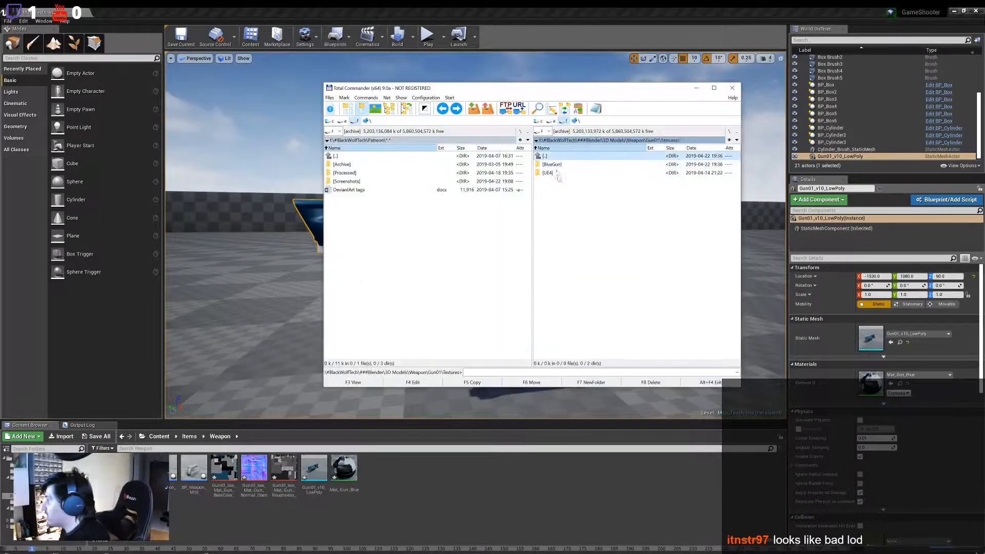
pyautogui.moveTo(581, 165); pyautogui.dragTo(461, 482)
pyautogui.moveTo(585, 181); pyautogui.dragTo(462, 482)
pyautogui.moveTo(577, 198); pyautogui.dragTo(461, 482)
pyautogui.moveTo(579, 207); pyautogui.dragTo(462, 482)
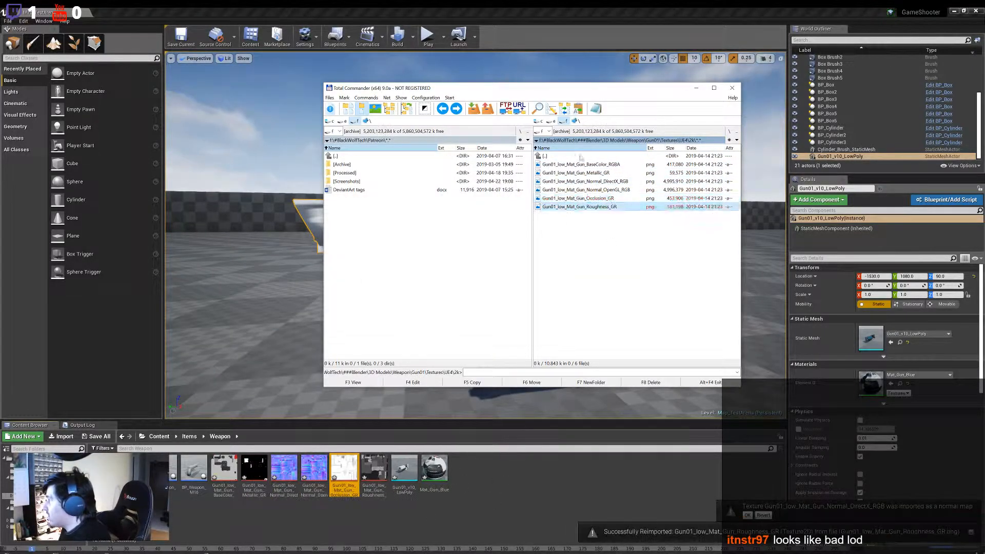
# Step: Delete all of the gun's texture assets from the Weapon folder
pyautogui.click(224, 474)
pyautogui.keyDown('shift'); pyautogui.click(374, 474); pyautogui.keyUp('shift')
pyautogui.press('Delete')
pyautogui.click(492, 397)
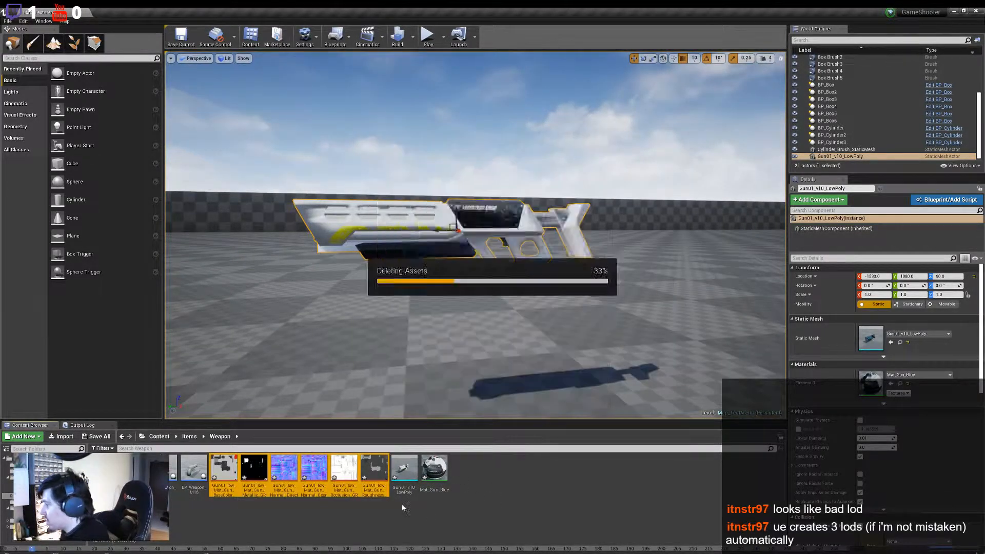
# Step: Open the Mat_Gun_Blue material and delete all its nodes except the main material node
pyautogui.doubleClick(254, 469)
pyautogui.scroll(-1, 423, 395)
pyautogui.moveTo(424, 396); pyautogui.dragTo(506, 484, button='right')
pyautogui.moveTo(569, 167); pyautogui.dragTo(296, 238)
pyautogui.press('Delete')
pyautogui.moveTo(272, 351); pyautogui.dragTo(303, 141)
pyautogui.press('Delete')
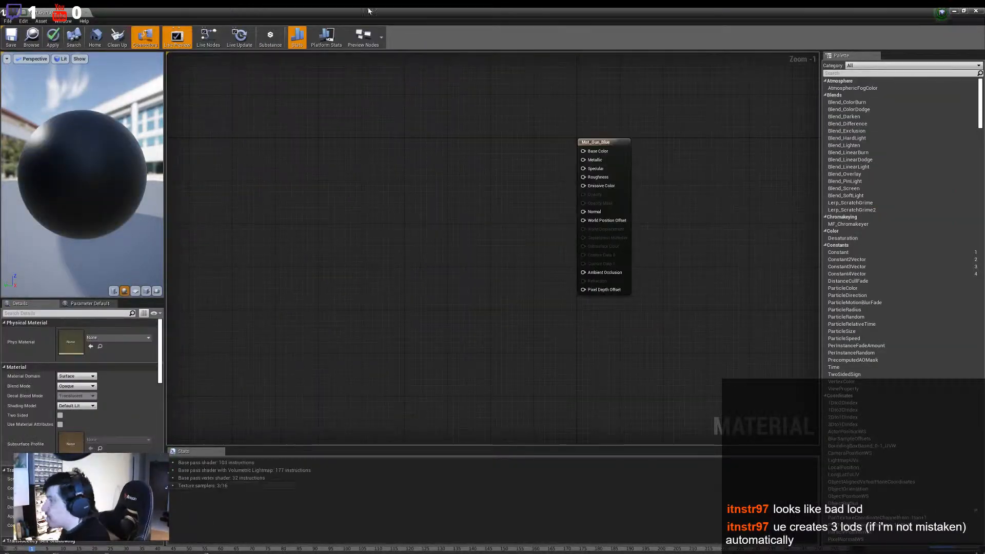
# Step: Minimize the material editor and import the full set of UE4 2k gun textures into the Weapon folder
pyautogui.click(953, 11)
pyautogui.hotkey('alt', 'Tab')
pyautogui.keyDown('shift'); pyautogui.click(579, 207); pyautogui.keyUp('shift')
pyautogui.moveTo(579, 207); pyautogui.dragTo(411, 508)
# Step: Delete the OpenGL normal texture asset from the Weapon folder
pyautogui.click(314, 469)
pyautogui.press('Delete')
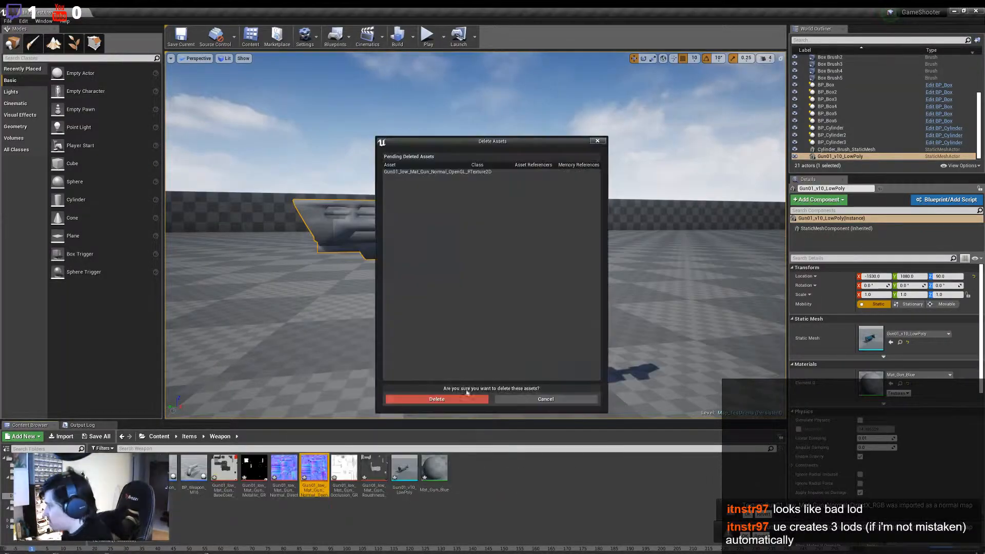
pyautogui.click(466, 396)
pyautogui.moveTo(609, 101); pyautogui.dragTo(662, 82, button='middle')
pyautogui.moveTo(475, 235); pyautogui.dragTo(420, 215, button='right')
pyautogui.scroll(-5, 883, 359)
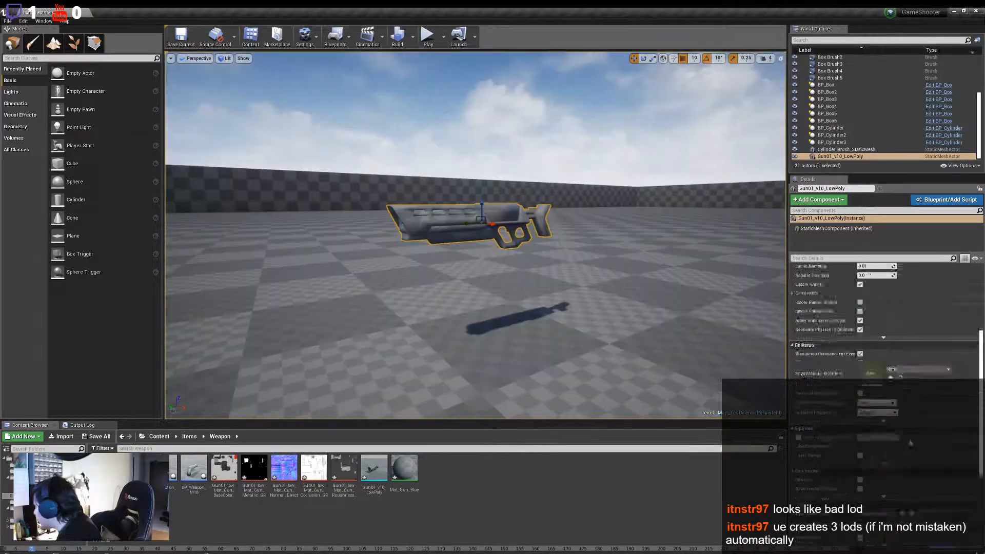
# Step: Open the Mat_Gun_Blue material, connect the gun's base color texture to Base Color, and apply the change
pyautogui.scroll(5, 883, 359)
pyautogui.moveTo(475, 234); pyautogui.dragTo(487, 221, button='right')
pyautogui.doubleClick(405, 468)
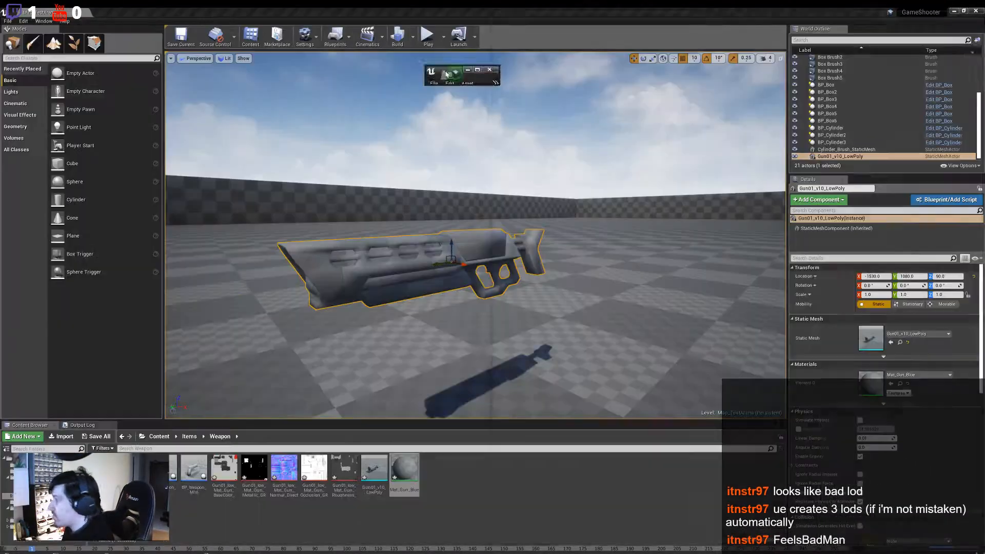
pyautogui.moveTo(185, 470); pyautogui.dragTo(664, 149)
pyautogui.moveTo(747, 194); pyautogui.dragTo(670, 218, button='right')
pyautogui.moveTo(606, 177); pyautogui.dragTo(694, 156)
pyautogui.moveTo(710, 162); pyautogui.dragTo(773, 220)
pyautogui.moveTo(325, 286); pyautogui.dragTo(292, 285, button='right')
pyautogui.click(547, 44)
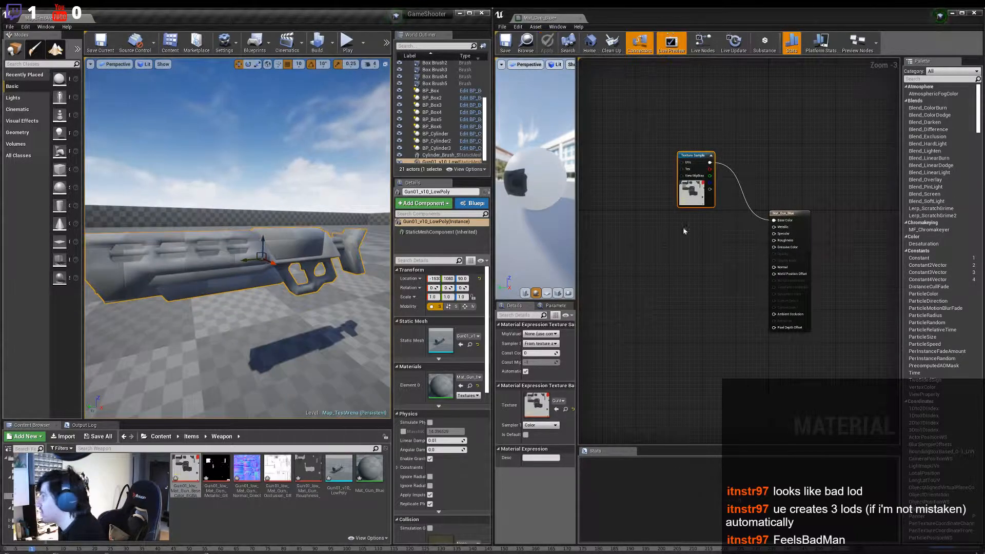
# Step: Add the gun's metallic and normal textures to the material and connect them to Metallic and Normal
pyautogui.moveTo(308, 241); pyautogui.dragTo(230, 241, button='right')
pyautogui.moveTo(216, 468); pyautogui.dragTo(666, 228)
pyautogui.moveTo(700, 237); pyautogui.dragTo(773, 226)
pyautogui.moveTo(246, 467); pyautogui.dragTo(649, 298)
pyautogui.moveTo(681, 306); pyautogui.dragTo(774, 267)
# Step: Connect the occlusion texture to Ambient Occlusion and the roughness texture to Roughness, and apply the material
pyautogui.moveTo(278, 468); pyautogui.dragTo(677, 368)
pyautogui.moveTo(707, 375); pyautogui.dragTo(773, 314)
pyautogui.moveTo(308, 468); pyautogui.dragTo(773, 240)
pyautogui.click(547, 43)
pyautogui.moveTo(267, 216); pyautogui.dragTo(333, 205, button='right')
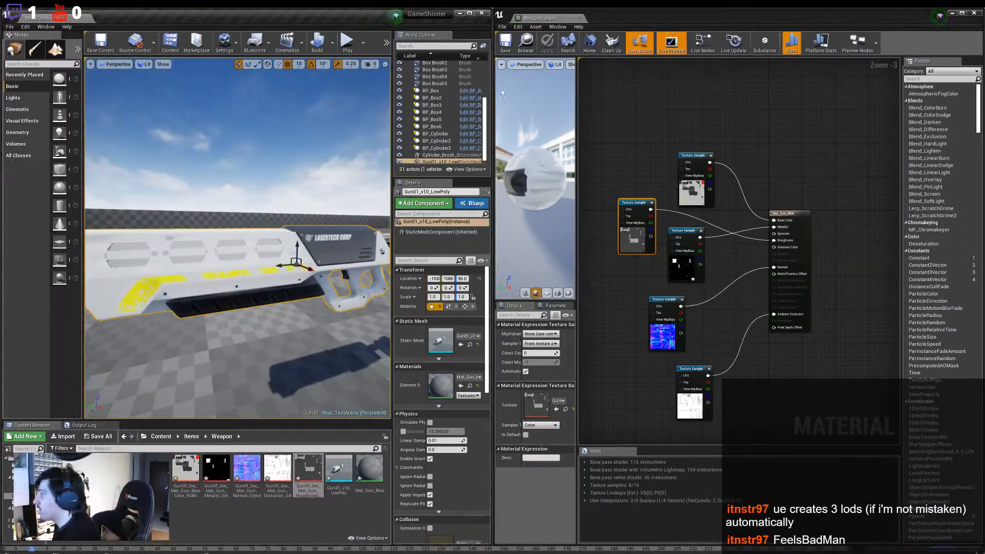
# Step: Switch to Blender, delete the floor plane beneath the laser gun, and return to the Unreal level
pyautogui.click(469, 13)
pyautogui.moveTo(475, 236); pyautogui.dragTo(402, 252, button='right')
pyautogui.hotkey('alt', 'Tab')
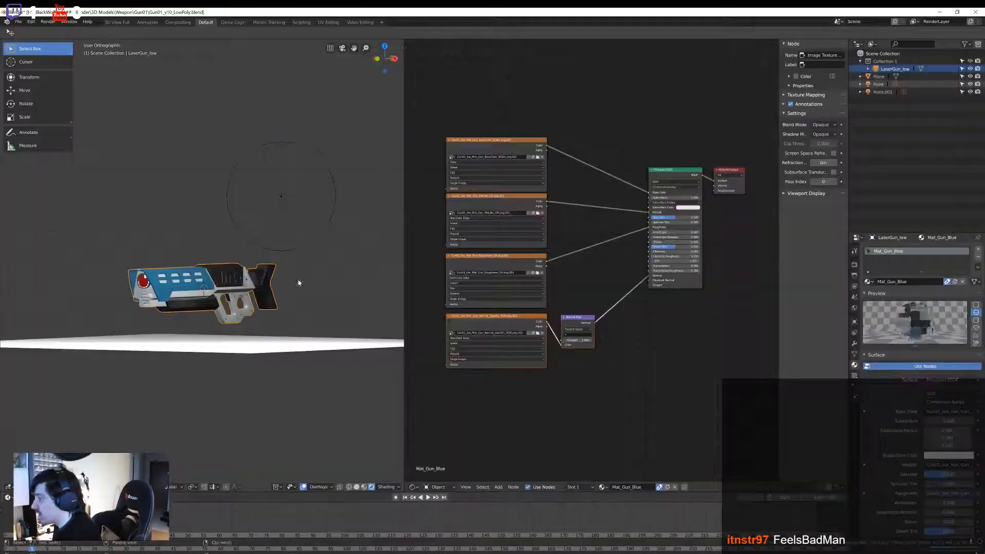
pyautogui.scroll(6, 171, 315)
pyautogui.moveTo(172, 314); pyautogui.dragTo(378, 373, button='middle')
pyautogui.click(308, 359)
pyautogui.press('Delete')
pyautogui.scroll(5, 377, 373)
pyautogui.hotkey('alt', 'Tab')
pyautogui.moveTo(402, 251); pyautogui.dragTo(409, 260, button='right')
pyautogui.keyDown('alt'); pyautogui.moveTo(409, 261); pyautogui.dragTo(449, 230); pyautogui.keyUp('alt')
pyautogui.click(8, 508)
pyautogui.click(158, 436)
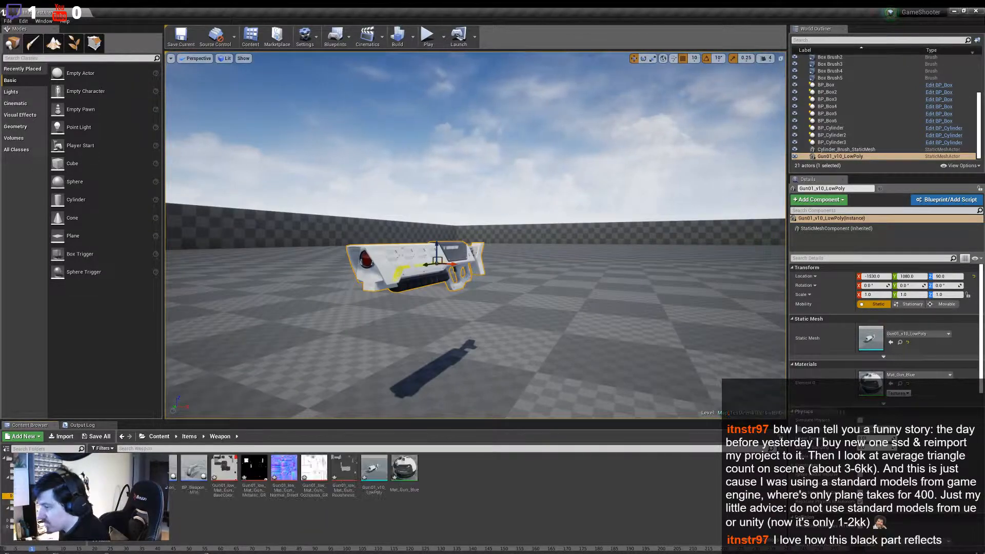
pyautogui.doubleClick(224, 471)
pyautogui.doubleClick(344, 471)
pyautogui.moveTo(254, 469); pyautogui.dragTo(303, 302)
pyautogui.moveTo(303, 303); pyautogui.dragTo(195, 338, button='right')
pyautogui.press('Delete')
pyautogui.click(7, 478)
pyautogui.click(41, 496)
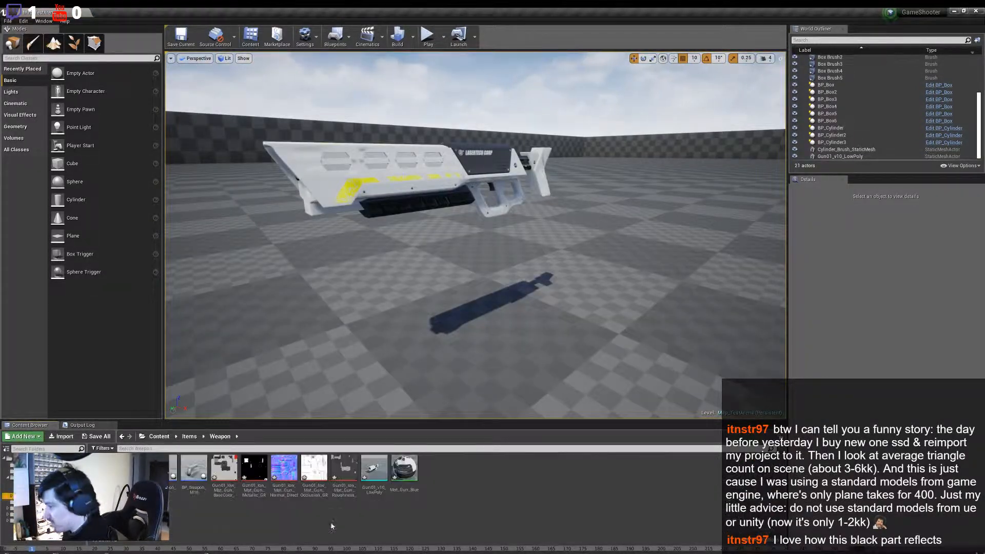
# Step: Create a folder named Resouces inside the Weapon folder and open it
pyautogui.rightClick(454, 483)
pyautogui.click(504, 332)
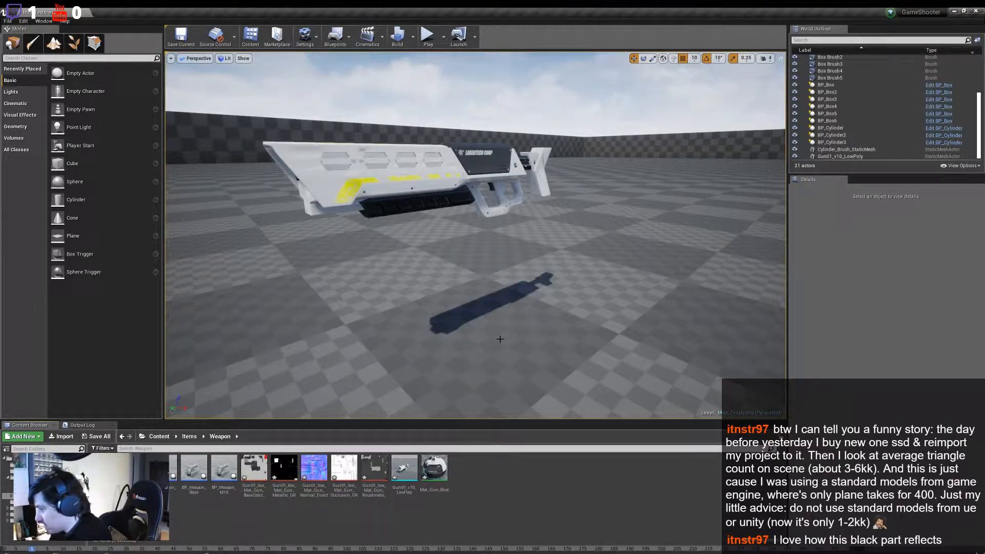
pyautogui.doubleClick(157, 469)
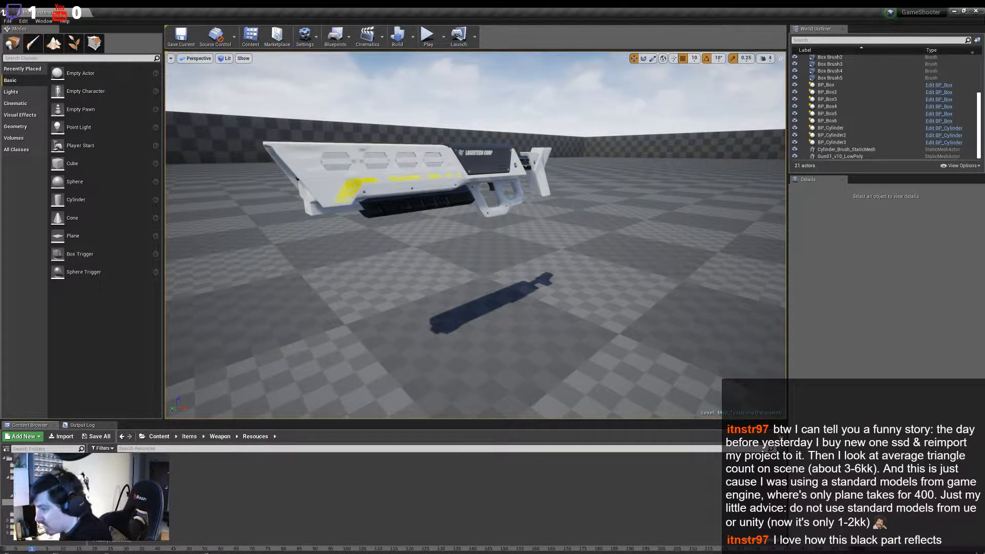
# Step: Move the gun's mesh, material and texture assets into the LaserGun-LaserTech folder under Resouces
pyautogui.keyDown('shift'); pyautogui.click(258, 470); pyautogui.keyUp('shift')
pyautogui.moveTo(258, 471); pyautogui.dragTo(134, 474)
pyautogui.click(151, 492)
pyautogui.moveTo(277, 384); pyautogui.dragTo(174, 353, button='right')
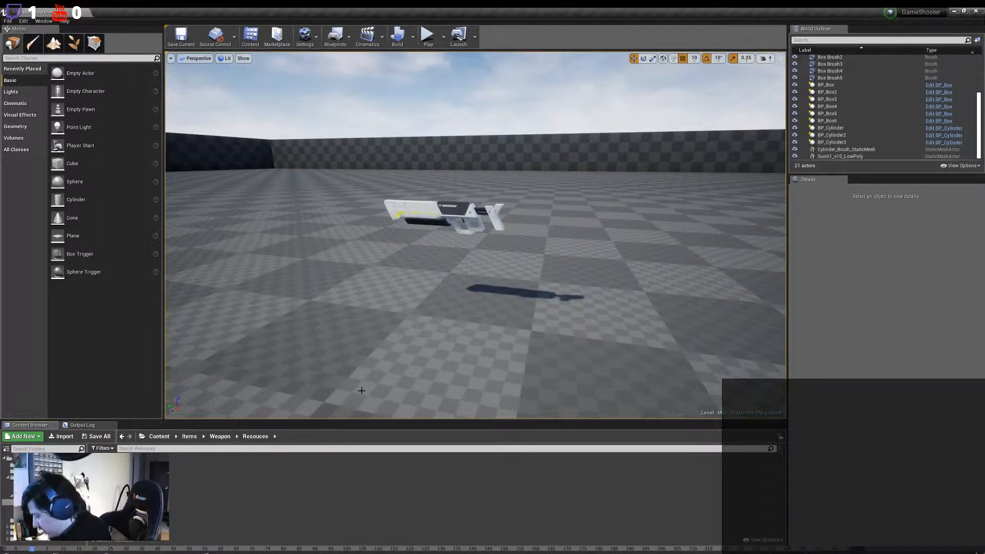
pyautogui.moveTo(362, 391); pyautogui.dragTo(384, 359, button='right')
pyautogui.press('w')
pyautogui.moveTo(475, 234); pyautogui.dragTo(474, 185, button='right')
pyautogui.press('w')
# Step: Import the blue gun's texture files from the file explorer into the LaserGun-Blue folder
pyautogui.doubleClick(105, 483)
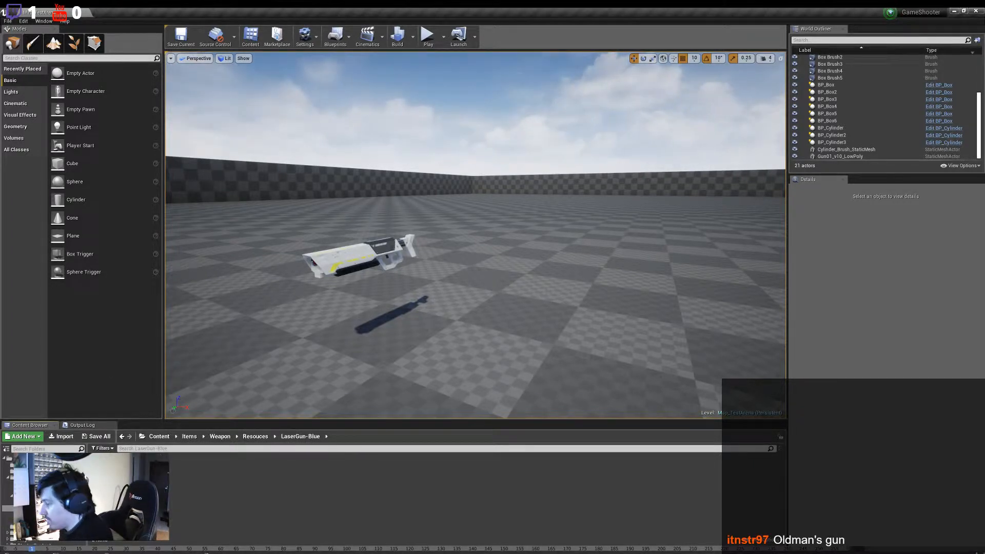
pyautogui.hotkey('alt', 'Tab')
pyautogui.keyDown('shift'); pyautogui.click(564, 206); pyautogui.keyUp('shift')
pyautogui.moveTo(564, 207); pyautogui.dragTo(247, 488)
# Step: Rename the material in the LaserGun-LaserTech folder to Mat_Gun_LaserTech and return to the LaserGun-Blue folder
pyautogui.click(46, 514)
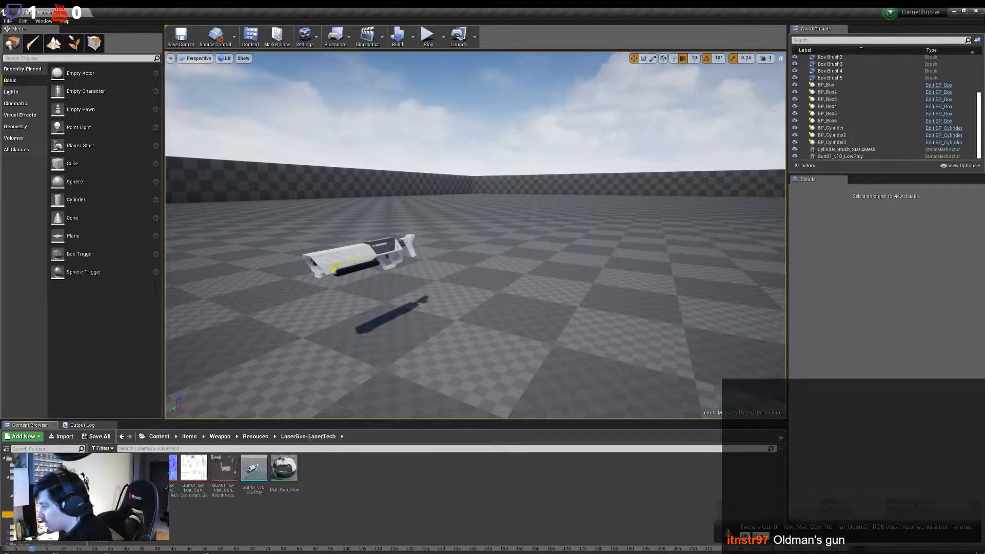
pyautogui.click(324, 488)
pyautogui.click(46, 515)
pyautogui.rightClick(292, 487)
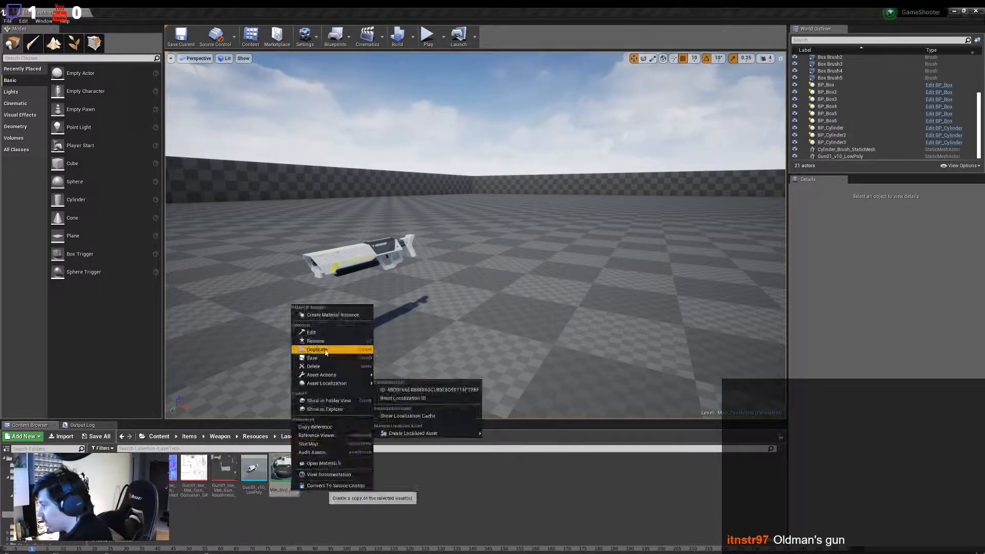
pyautogui.click(318, 341)
pyautogui.click(46, 508)
# Step: Open the LaserGun-Blue folder's Mat_Gun_Blue material and clear its old texture nodes
pyautogui.doubleClick(314, 470)
pyautogui.moveTo(390, 195); pyautogui.dragTo(478, 406)
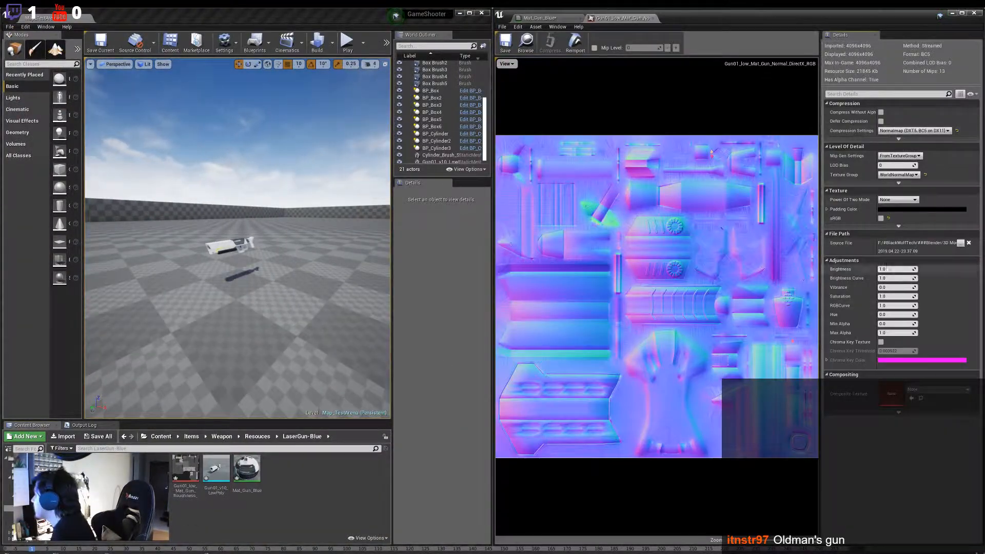
# Step: Examine the DirectX normal texture's advanced settings and texture group options, and close its editor
pyautogui.click(898, 226)
pyautogui.click(910, 175)
pyautogui.click(910, 174)
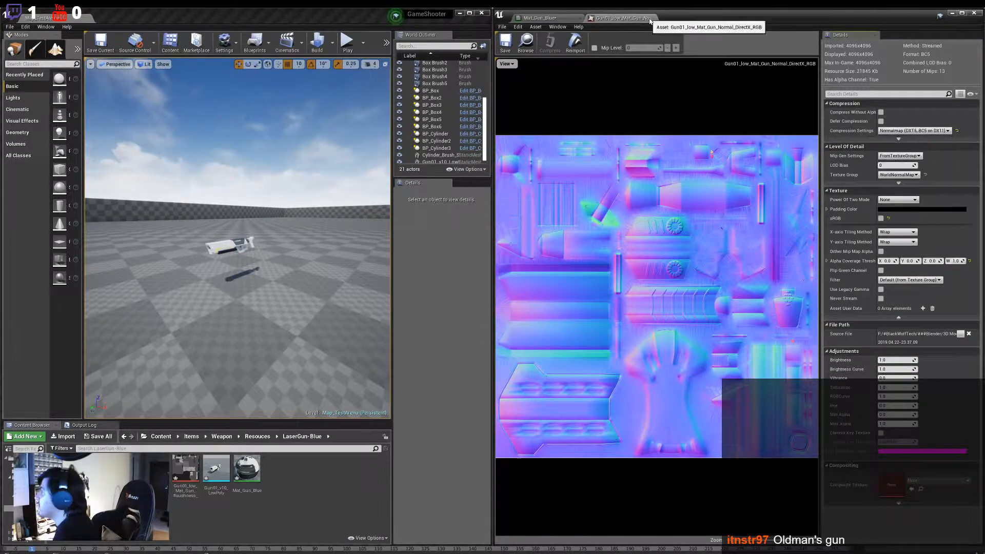
pyautogui.middleClick(626, 20)
# Step: Add the blue gun's base color and metallic textures to Mat_Gun_Blue and connect them to Base Color and Metallic
pyautogui.scroll(5, 776, 308)
pyautogui.moveTo(62, 468); pyautogui.dragTo(698, 101)
pyautogui.moveTo(734, 112); pyautogui.dragTo(833, 195)
pyautogui.moveTo(93, 467); pyautogui.dragTo(685, 175)
pyautogui.moveTo(720, 185); pyautogui.dragTo(834, 202)
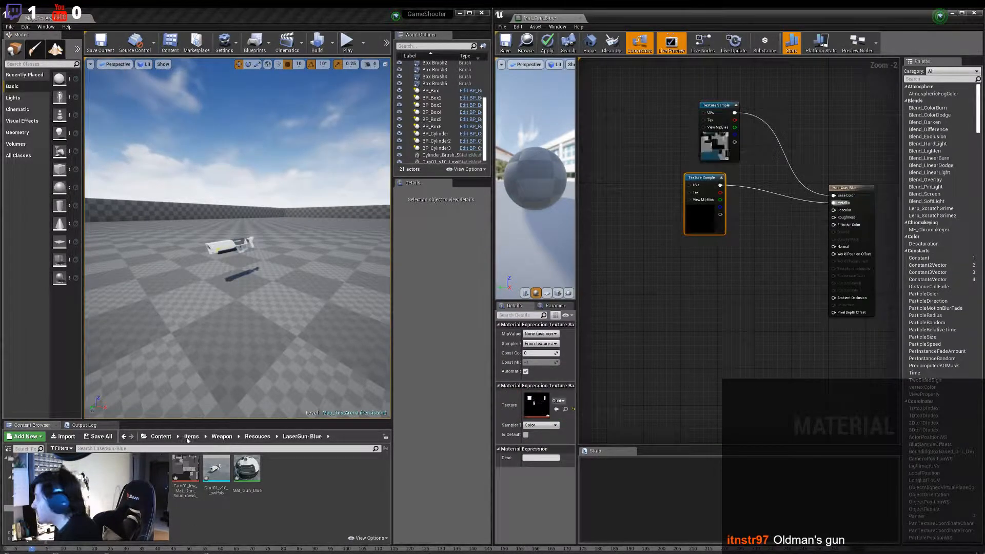
# Step: Add the blue gun's normal, occlusion and roughness textures and connect them to Normal, Ambient Occlusion and Roughness
pyautogui.moveTo(154, 467); pyautogui.dragTo(692, 253)
pyautogui.moveTo(727, 264); pyautogui.dragTo(833, 246)
pyautogui.moveTo(124, 468); pyautogui.dragTo(669, 340)
pyautogui.moveTo(705, 350); pyautogui.dragTo(833, 298)
pyautogui.moveTo(185, 468); pyautogui.dragTo(833, 216)
pyautogui.moveTo(756, 385); pyautogui.dragTo(632, 232)
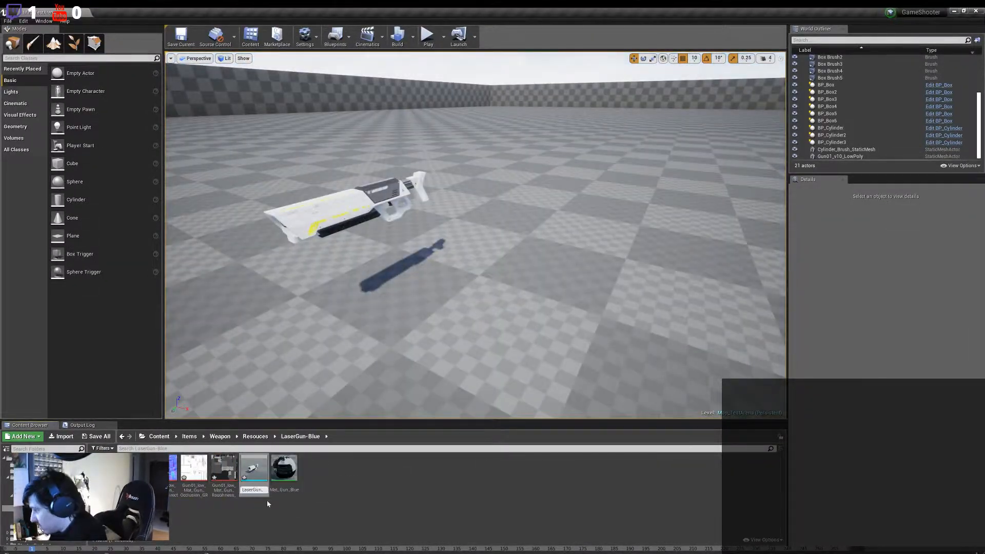
# Step: Rename the gun mesh in LaserGun-Blue to LaserGun_Blue and assign Mat_Gun_Blue to its material slot
pyautogui.write('LaserGun_Blue')
pyautogui.press('Return')
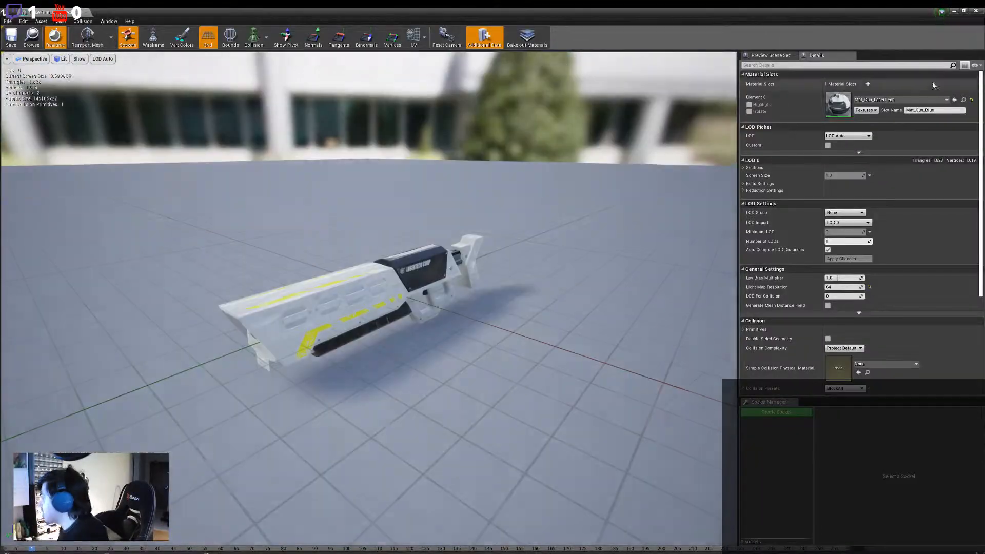
pyautogui.click(900, 99)
pyautogui.click(907, 226)
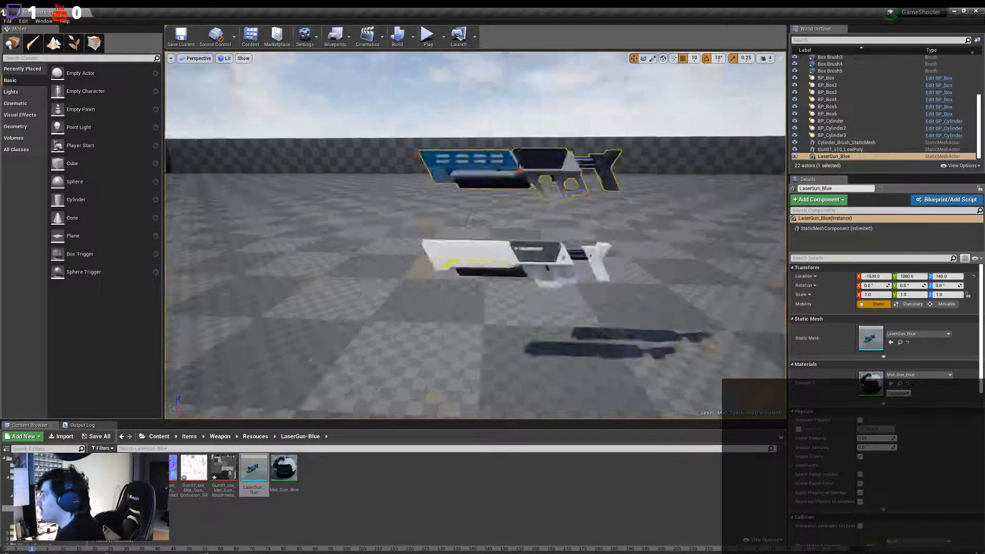
# Step: Save all modified levels and assets in the Unreal project
pyautogui.click(838, 103)
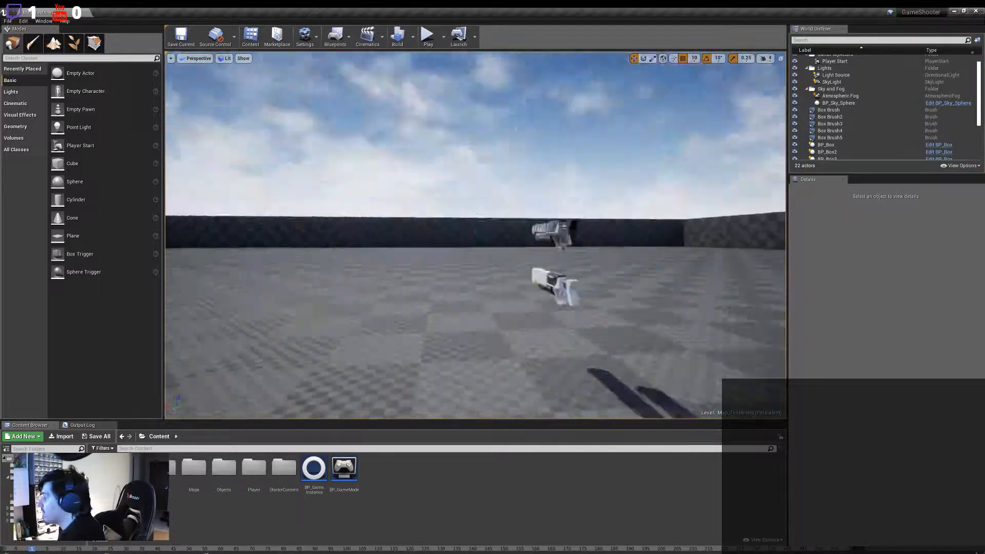
pyautogui.click(8, 21)
pyautogui.click(16, 260)
pyautogui.click(592, 347)
pyautogui.click(96, 436)
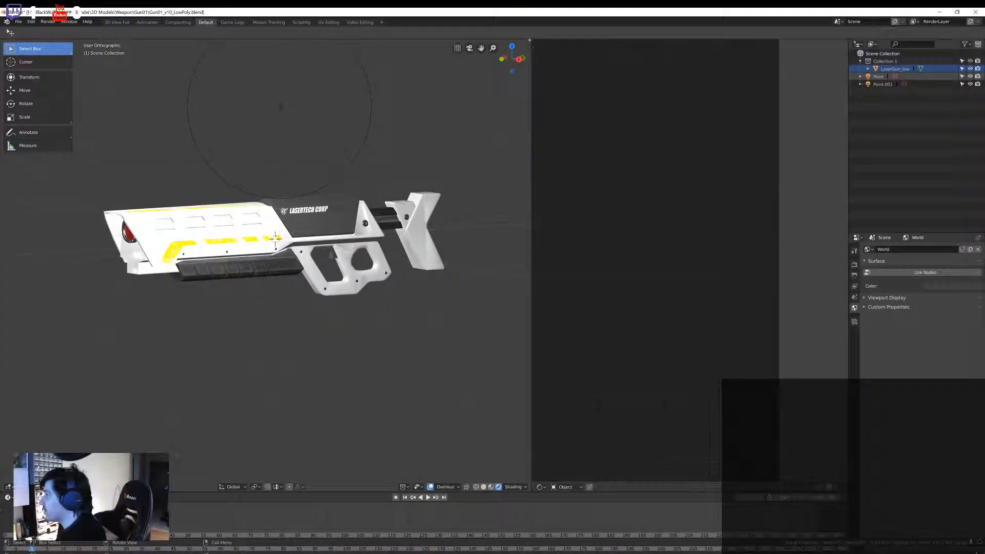
# Step: Save the laser gun file in Blender and open the sci-fi suit character file
pyautogui.click(18, 22)
pyautogui.click(45, 81)
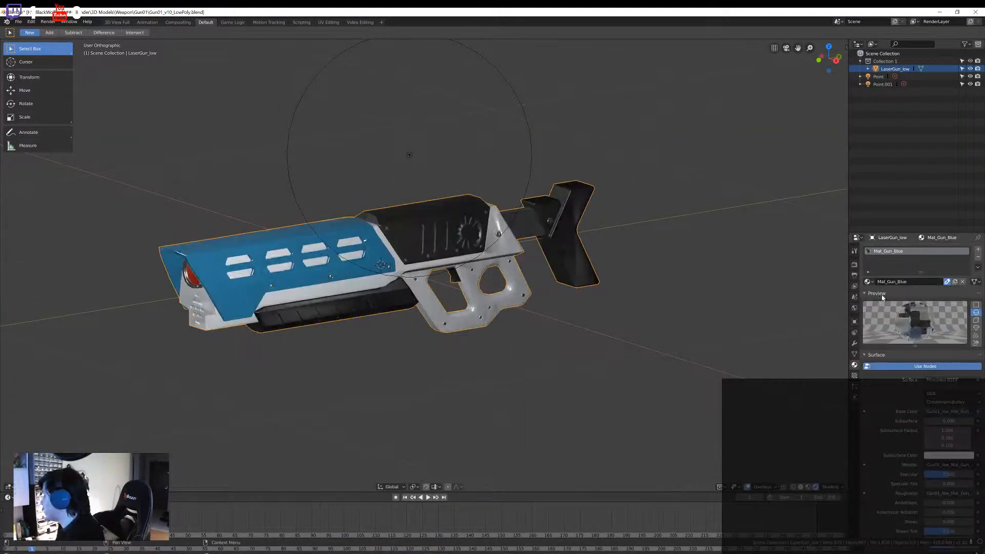
pyautogui.click(18, 22)
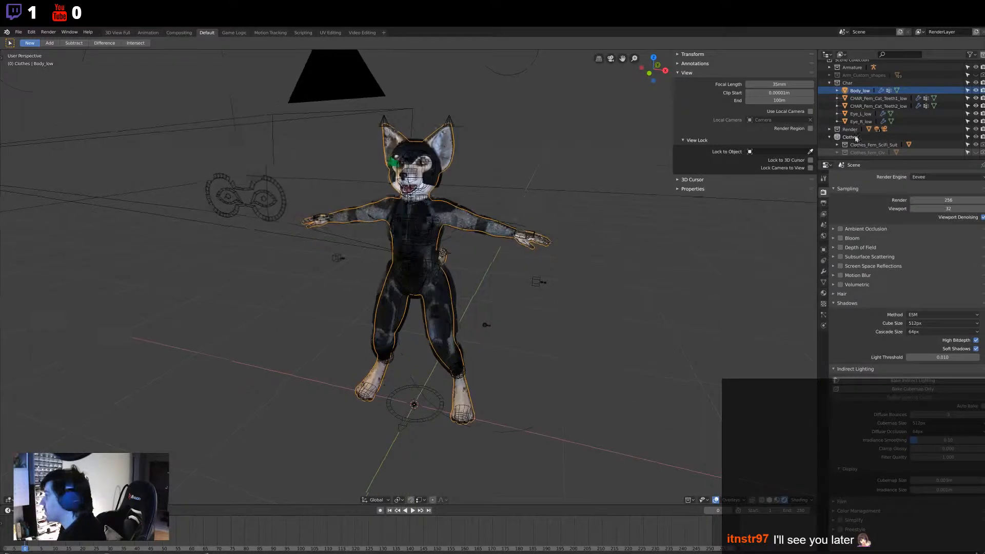
# Step: Enable Lock Camera to View in the character scene and show the Scene properties
pyautogui.moveTo(493, 174); pyautogui.dragTo(424, 213, button='middle')
pyautogui.scroll(3, 424, 214)
pyautogui.press('KP_0')
pyautogui.scroll(-1, 392, 259)
pyautogui.click(809, 168)
pyautogui.moveTo(564, 231); pyautogui.dragTo(450, 322, button='middle')
pyautogui.press('KP_0')
pyautogui.click(823, 225)
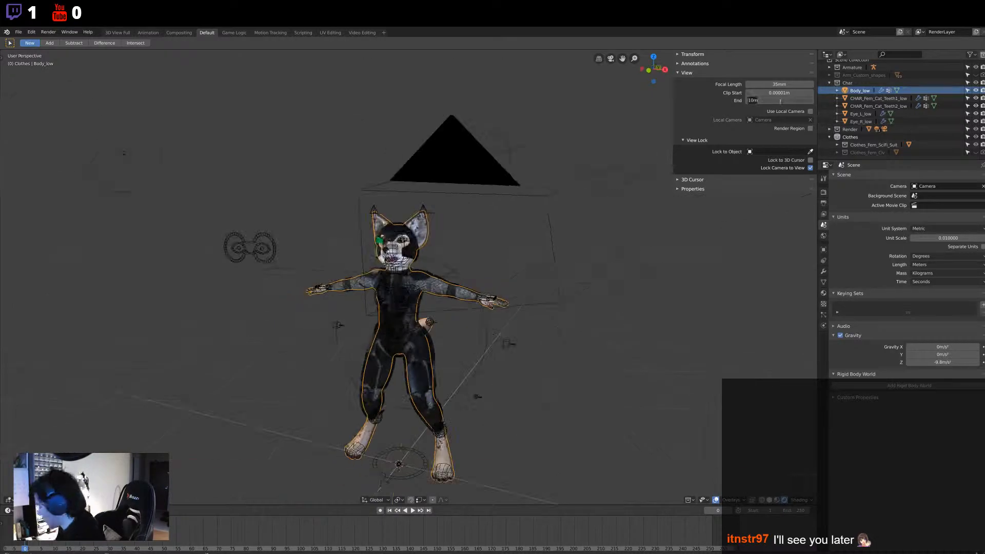
# Step: Select the sci-fi suit mesh in the Clothes collection and show its material properties
pyautogui.click(886, 145)
pyautogui.moveTo(410, 205); pyautogui.dragTo(405, 186, button='middle')
pyautogui.click(823, 271)
pyautogui.moveTo(276, 326); pyautogui.dragTo(299, 325, button='middle')
pyautogui.scroll(3, 389, 277)
pyautogui.keyDown('shift'); pyautogui.moveTo(446, 260); pyautogui.dragTo(328, 306, button='middle'); pyautogui.keyUp('shift')
pyautogui.click(823, 293)
pyautogui.click(518, 222)
pyautogui.click(837, 145)
pyautogui.click(885, 152)
# Step: Open a Shader Editor beside the viewport and name the suit's material Mat_SciFiSuit_Camo
pyautogui.moveTo(815, 503); pyautogui.dragTo(380, 502)
pyautogui.hotkey('shift', 'F3')
pyautogui.write('Camo')
pyautogui.press('Return')
# Step: Turn on the fake user for Mat_SciFiSuit_Camo and save the Blender file
pyautogui.click(636, 499)
pyautogui.click(18, 31)
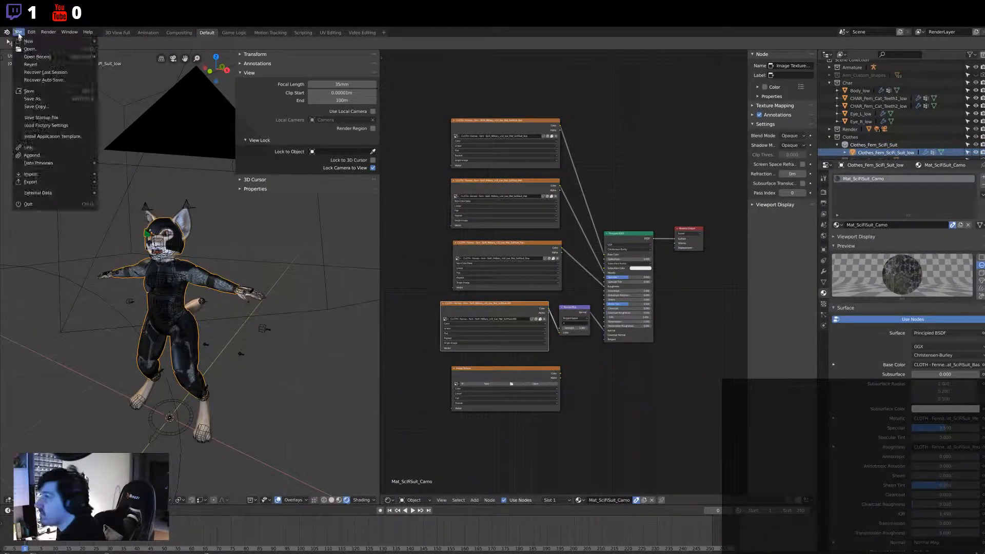
pyautogui.click(31, 117)
pyautogui.click(962, 64)
pyautogui.moveTo(187, 329); pyautogui.dragTo(203, 323, button='middle')
pyautogui.moveTo(616, 410); pyautogui.dragTo(601, 402, button='middle')
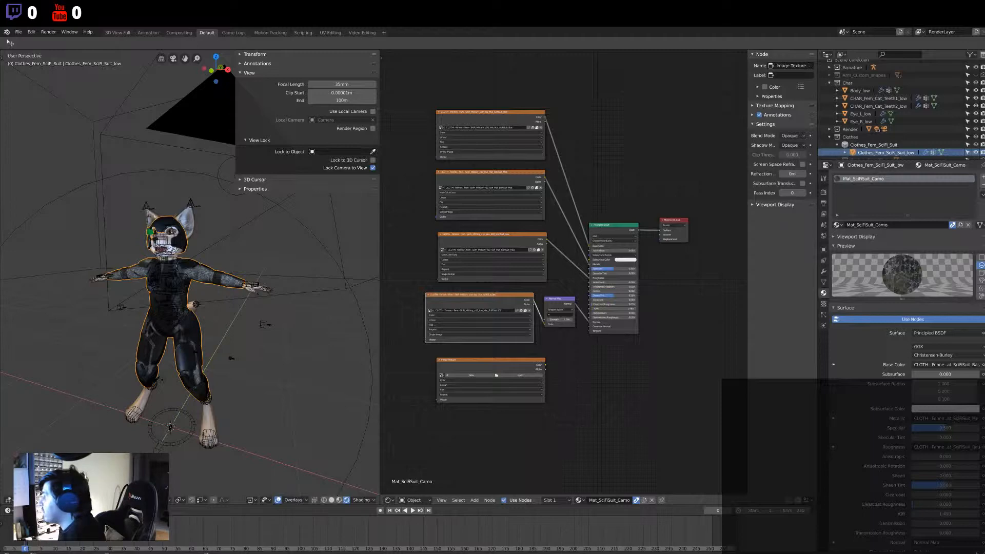
pyautogui.moveTo(299, 246); pyautogui.dragTo(333, 264, button='middle')
pyautogui.scroll(1, 571, 383)
pyautogui.moveTo(572, 382); pyautogui.dragTo(569, 407, button='middle')
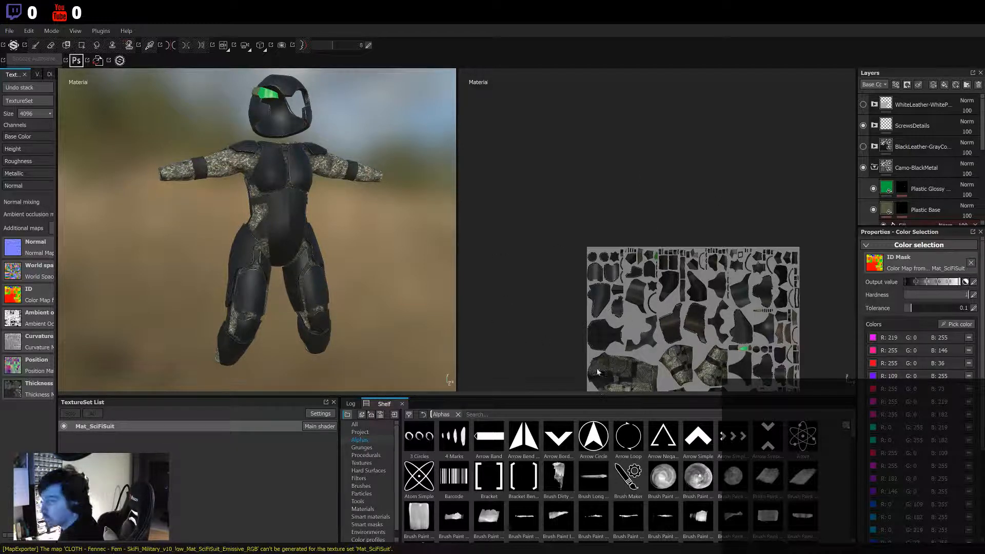
# Step: Hide the Camo-BlackMetal layer group in Substance Painter to display the green metal version of the suit
pyautogui.click(863, 167)
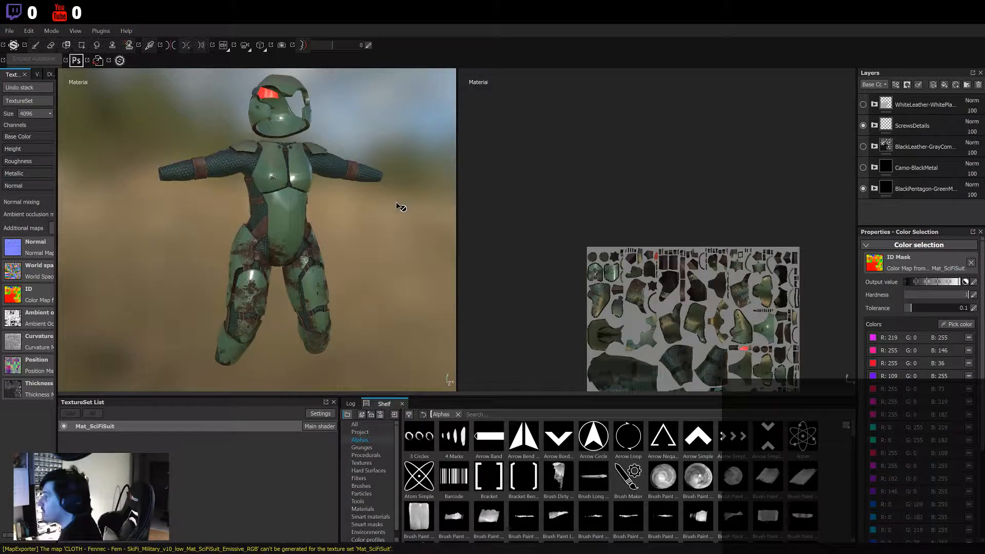
pyautogui.keyDown('alt'); pyautogui.moveTo(397, 206); pyautogui.dragTo(256, 201); pyautogui.keyUp('alt')
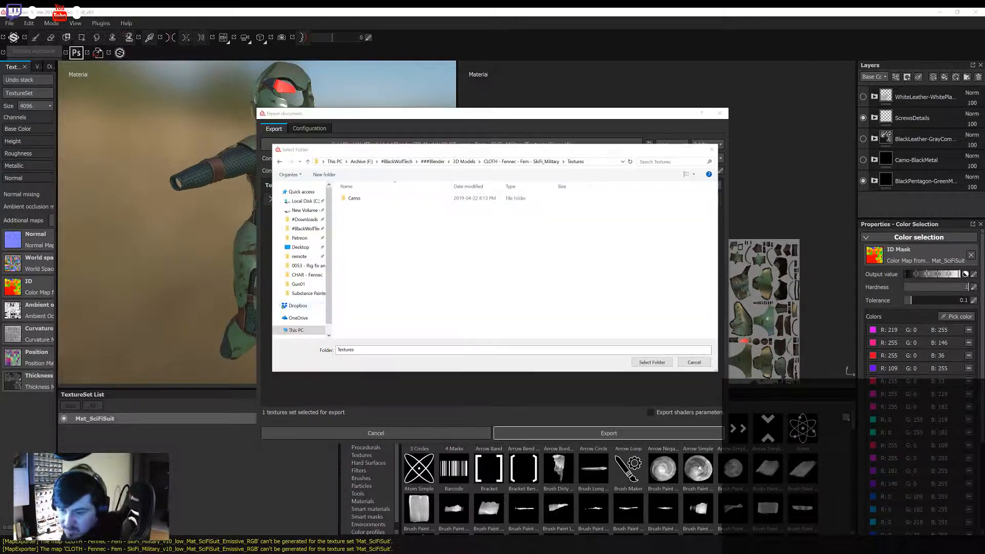
# Step: Create a Green folder in the suit's Textures export location with 4k and 2k subfolders
pyautogui.rightClick(289, 246)
pyautogui.click(400, 336)
pyautogui.rightClick(391, 272)
pyautogui.click(503, 363)
pyautogui.write('4k')
pyautogui.press('Return')
pyautogui.rightClick(368, 251)
pyautogui.click(475, 342)
pyautogui.write('2k')
pyautogui.press('Return')
# Step: Export the green suit's Unreal Engine 4 (Separate) textures into its resolution folders, using 2048x2048 for 2k
pyautogui.click(660, 363)
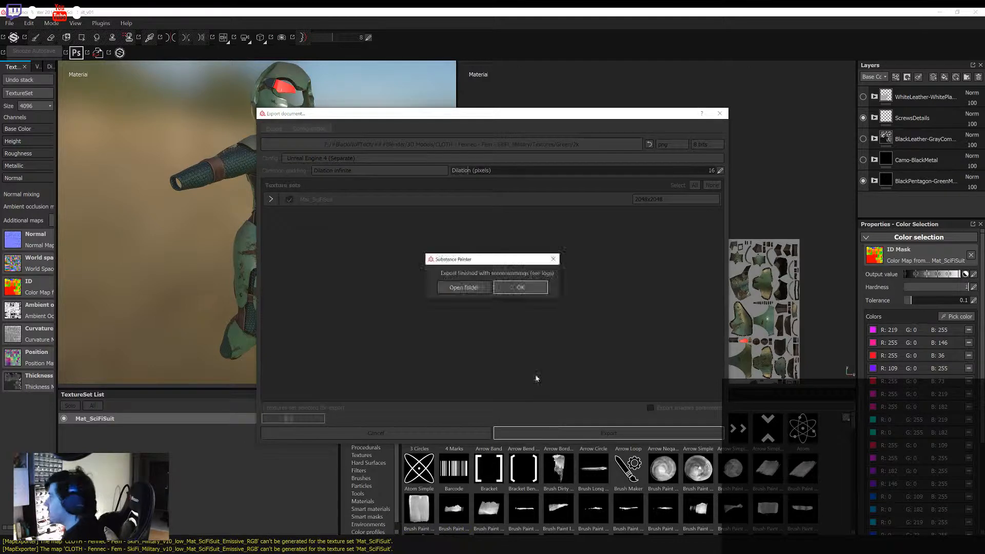
pyautogui.click(451, 144)
pyautogui.click(651, 360)
pyautogui.click(597, 433)
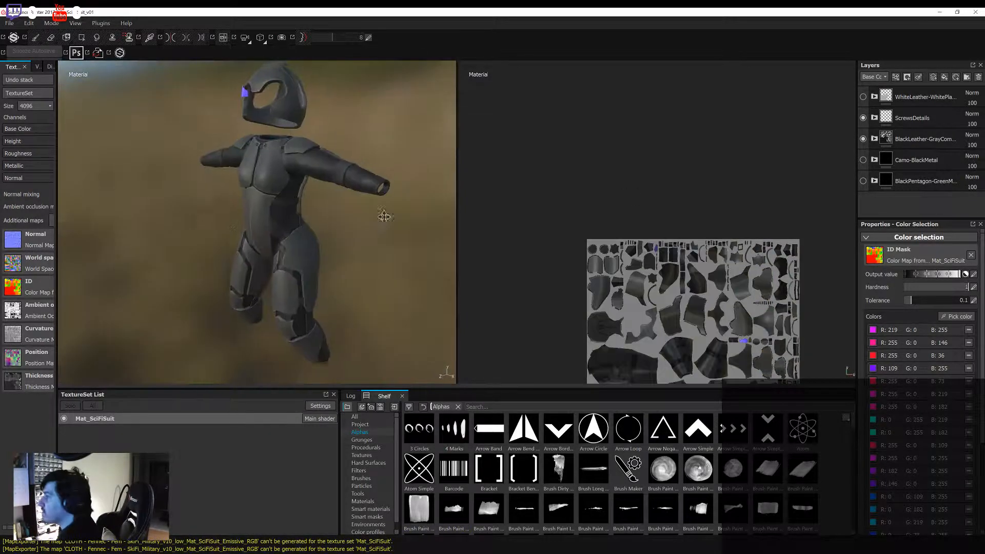
# Step: Open the export destination for the next suit version and rename the Green folder to GreenMetal
pyautogui.click(10, 23)
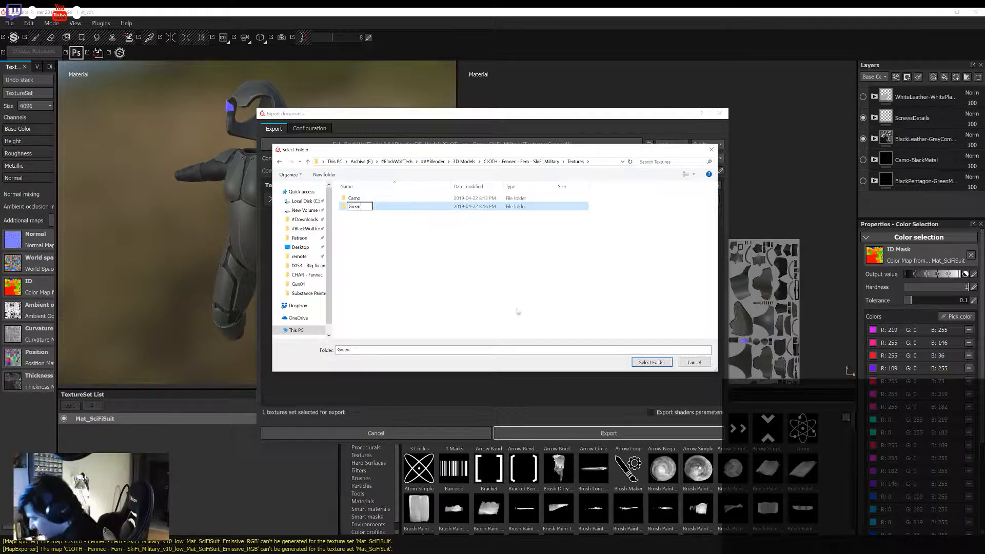
pyautogui.write('Metal')
pyautogui.press('Return')
# Step: Create a BlackLeather folder in Textures and a 2k subfolder inside it
pyautogui.rightClick(391, 246)
pyautogui.moveTo(363, 336)
pyautogui.click(431, 336)
pyautogui.write('B')
pyautogui.press('Return')
pyautogui.rightClick(334, 295)
pyautogui.click(430, 387)
pyautogui.write('2k')
pyautogui.press('Return')
# Step: Add a second resolution subfolder in BlackLeather and export the black leather suit's textures at 2048x2048
pyautogui.rightClick(374, 283)
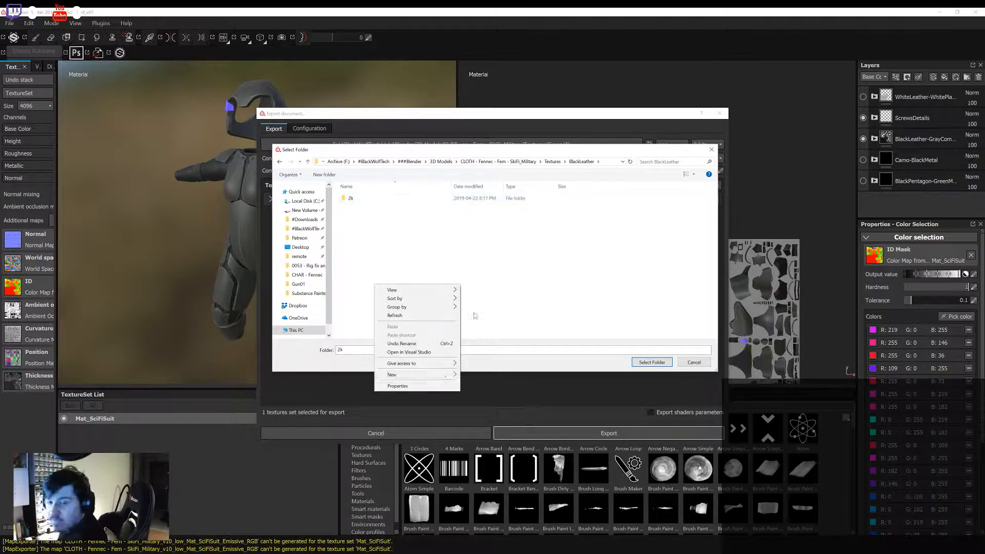
pyautogui.click(471, 373)
pyautogui.press('Return')
pyautogui.press('Return')
pyautogui.click(608, 433)
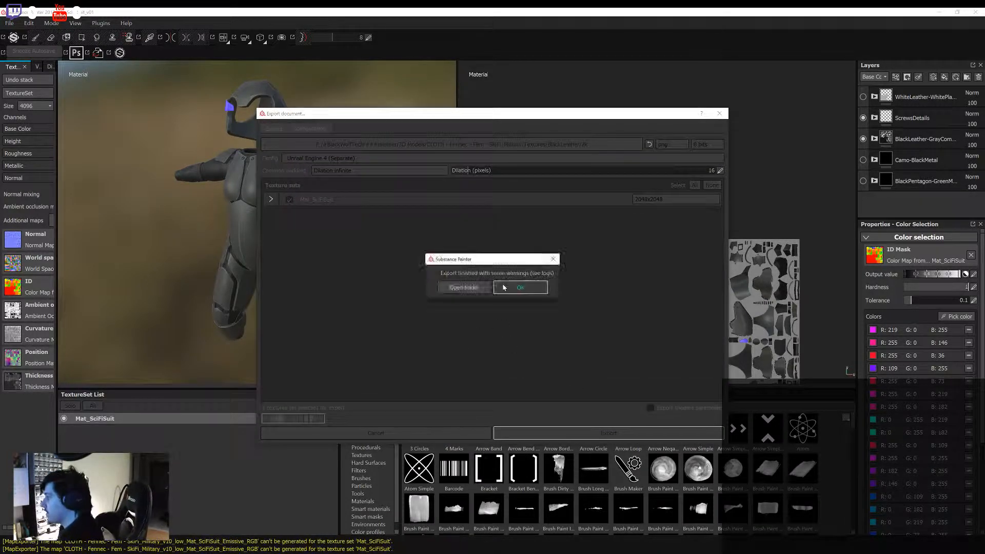
pyautogui.click(519, 288)
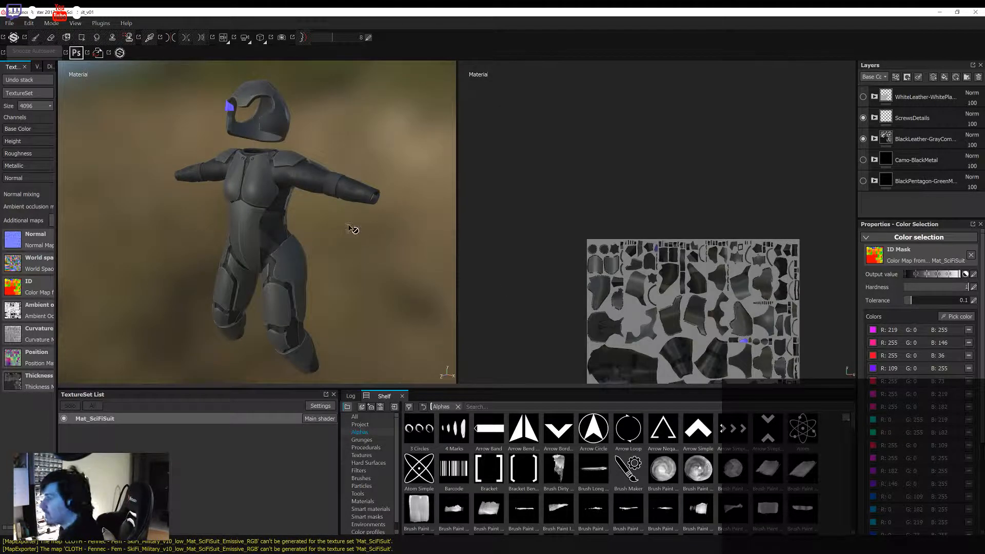
# Step: Hide the black leather layer group and show the white leather layer group on the suit
pyautogui.click(863, 139)
pyautogui.click(863, 96)
pyautogui.moveTo(332, 224)
pyautogui.keyDown('alt'); pyautogui.mouseDown()
pyautogui.moveTo(268, 503)
pyautogui.moveTo(327, 231)
pyautogui.mouseUp(); pyautogui.keyUp('alt')
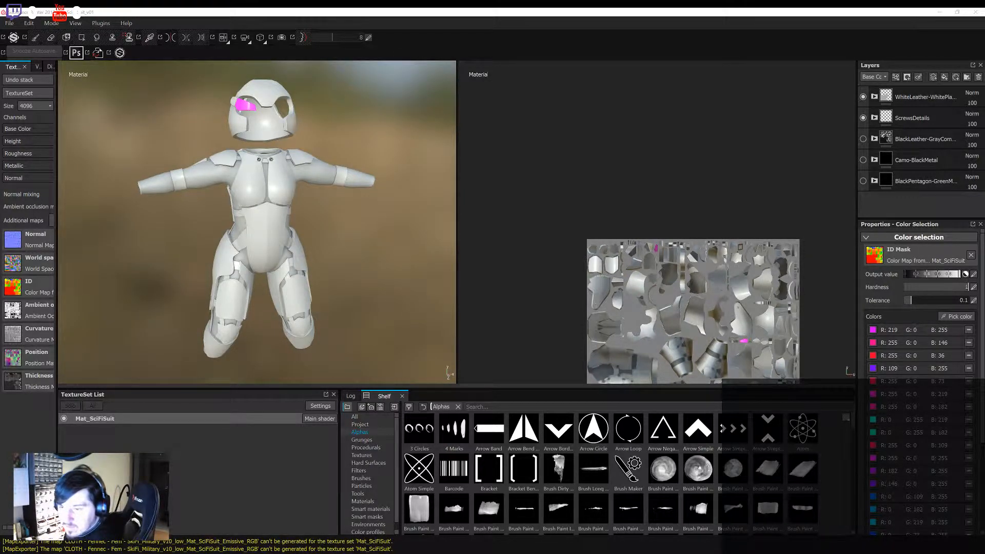
# Step: Expand the white leather group and change Fill layer 2's base color to a darker blue-grey
pyautogui.keyDown('alt'); pyautogui.moveTo(303, 236); pyautogui.dragTo(338, 154); pyautogui.keyUp('alt')
pyautogui.click(874, 96)
pyautogui.scroll(-3, 884, 120)
pyautogui.click(886, 122)
pyautogui.click(916, 431)
pyautogui.moveTo(833, 384); pyautogui.dragTo(835, 406)
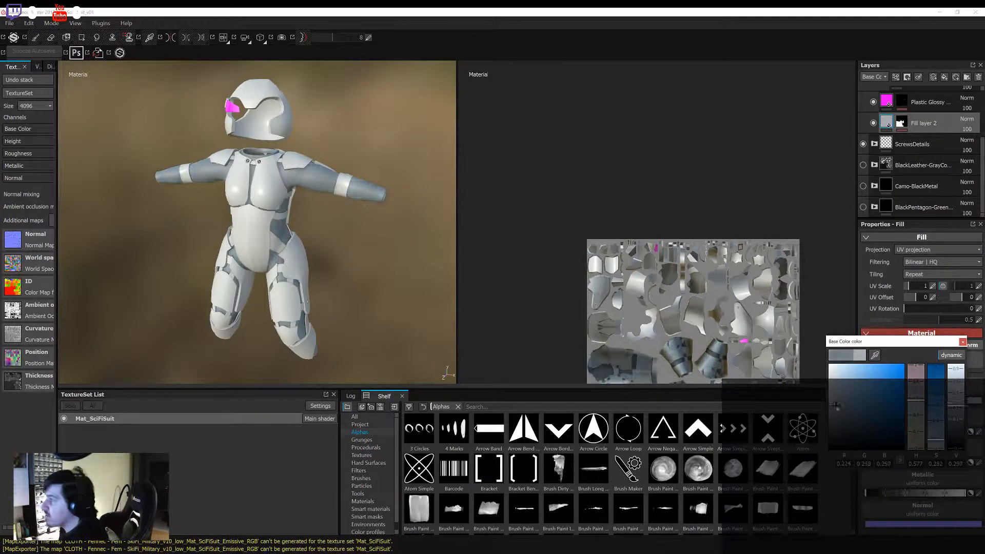
pyautogui.keyDown('alt'); pyautogui.moveTo(420, 332); pyautogui.dragTo(298, 308); pyautogui.keyUp('alt')
pyautogui.scroll(3, 897, 159)
pyautogui.click(884, 119)
pyautogui.scroll(-2, 887, 143)
pyautogui.keyDown('alt'); pyautogui.moveTo(328, 226); pyautogui.dragTo(146, 273); pyautogui.keyUp('alt')
pyautogui.keyDown('alt'); pyautogui.moveTo(358, 226); pyautogui.dragTo(293, 217); pyautogui.keyUp('alt')
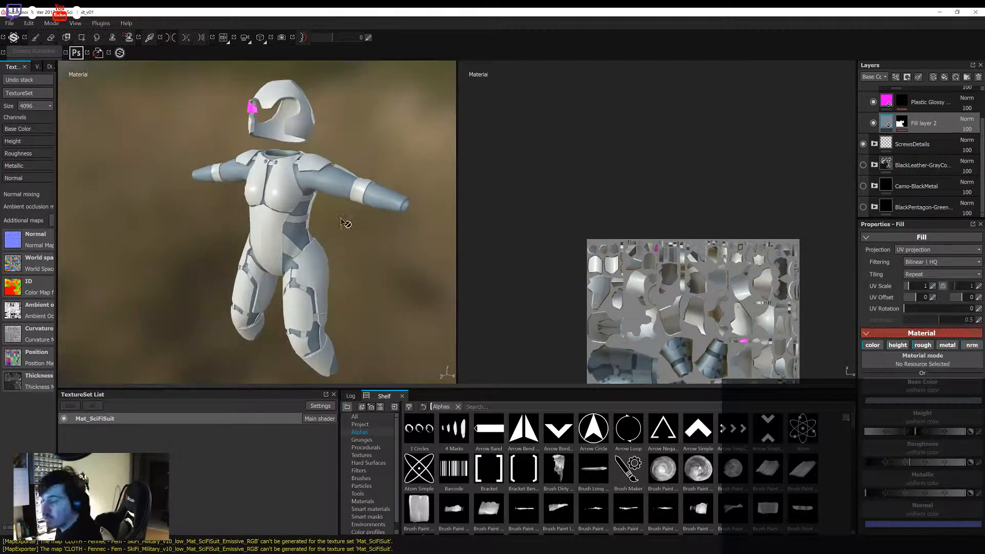
# Step: Open the texture export destination and create a White folder inside the suit's Textures folder
pyautogui.click(9, 23)
pyautogui.click(819, 157)
pyautogui.scroll(2, 882, 154)
pyautogui.click(9, 23)
pyautogui.click(34, 194)
pyautogui.click(451, 144)
pyautogui.rightClick(384, 239)
pyautogui.moveTo(341, 331)
pyautogui.click(399, 332)
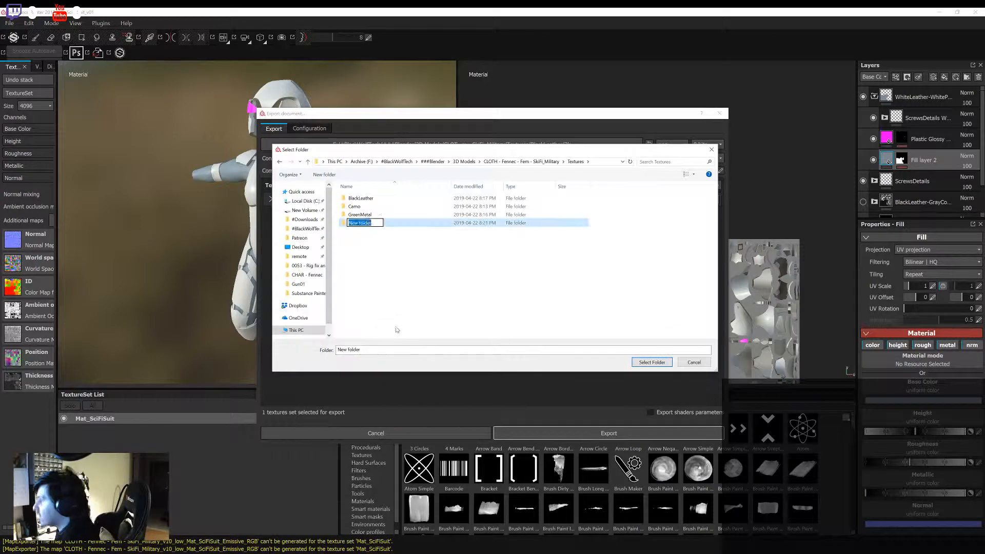
pyautogui.click(404, 317)
# Step: Create 4k and 2k subfolders inside the White folder
pyautogui.write('4k')
pyautogui.rightClick(388, 263)
pyautogui.click(497, 355)
pyautogui.write('2k')
pyautogui.press('Return')
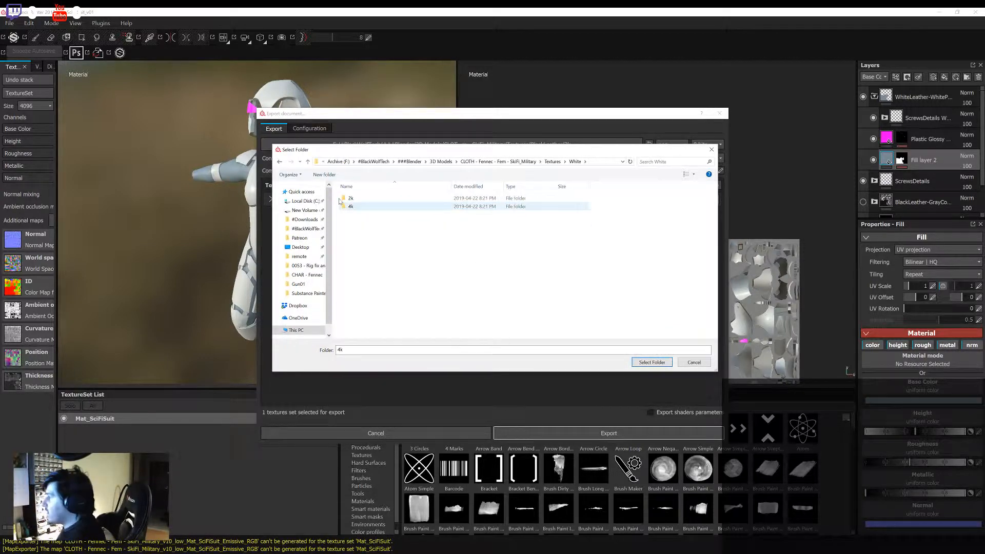
# Step: Export the white suit's textures into the White folder's 4k subfolder and into its 2k subfolder
pyautogui.click(369, 206)
pyautogui.click(650, 362)
pyautogui.click(608, 433)
pyautogui.click(9, 23)
pyautogui.click(23, 126)
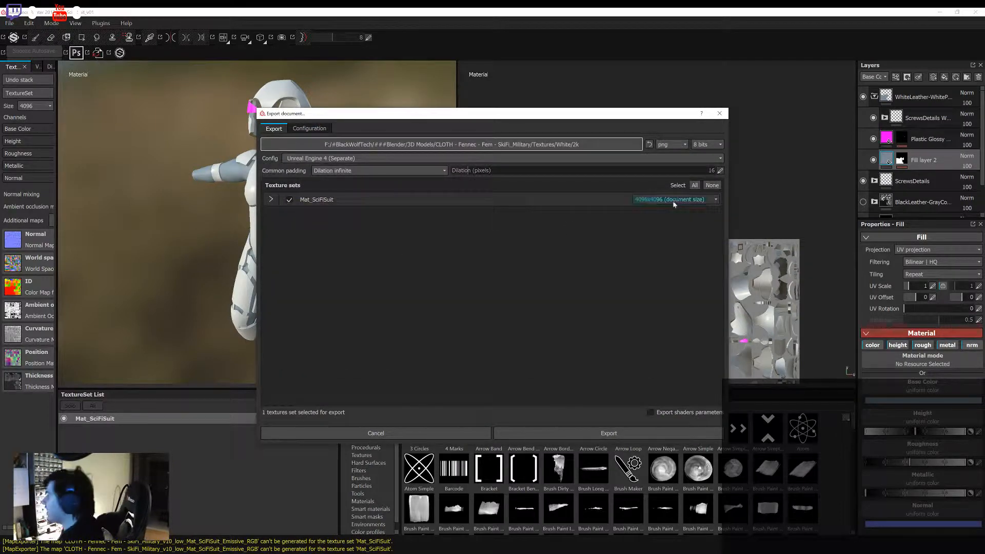
pyautogui.click(589, 432)
pyautogui.click(523, 286)
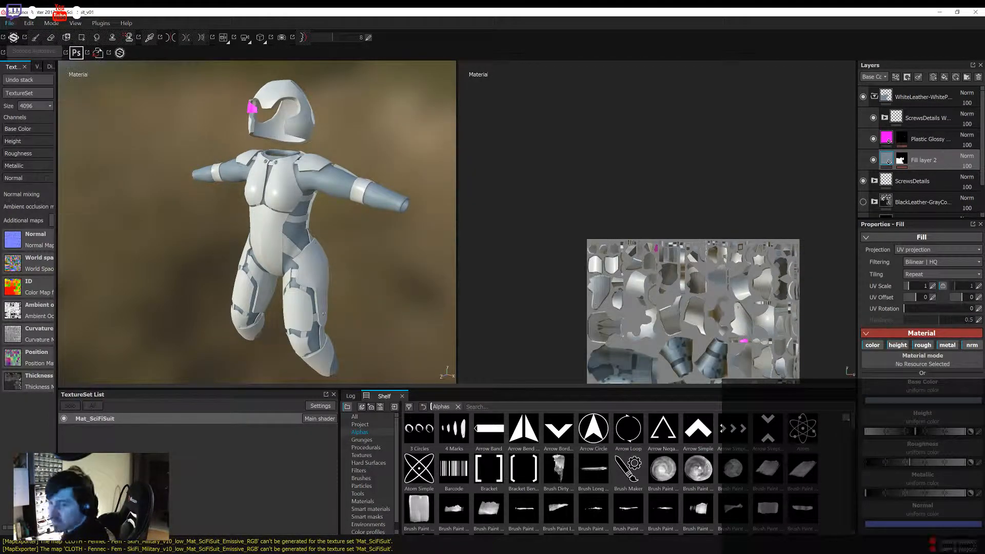
# Step: Open the Gun01 project Painted01 and bring up its texture export settings
pyautogui.hotkey('ctrl', 'o')
pyautogui.click(199, 38)
pyautogui.doubleClick(174, 113)
pyautogui.doubleClick(87, 70)
pyautogui.doubleClick(97, 97)
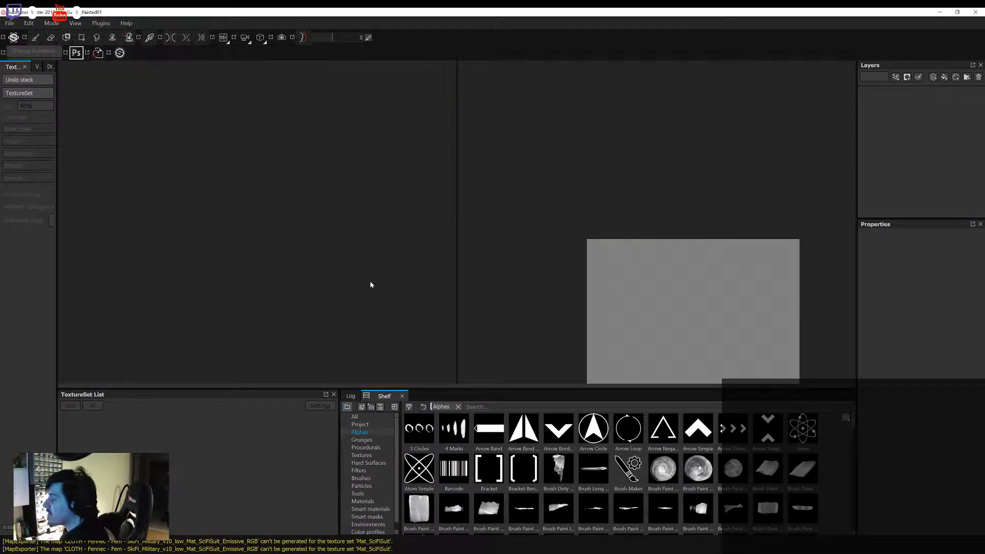
pyautogui.click(9, 23)
pyautogui.click(23, 125)
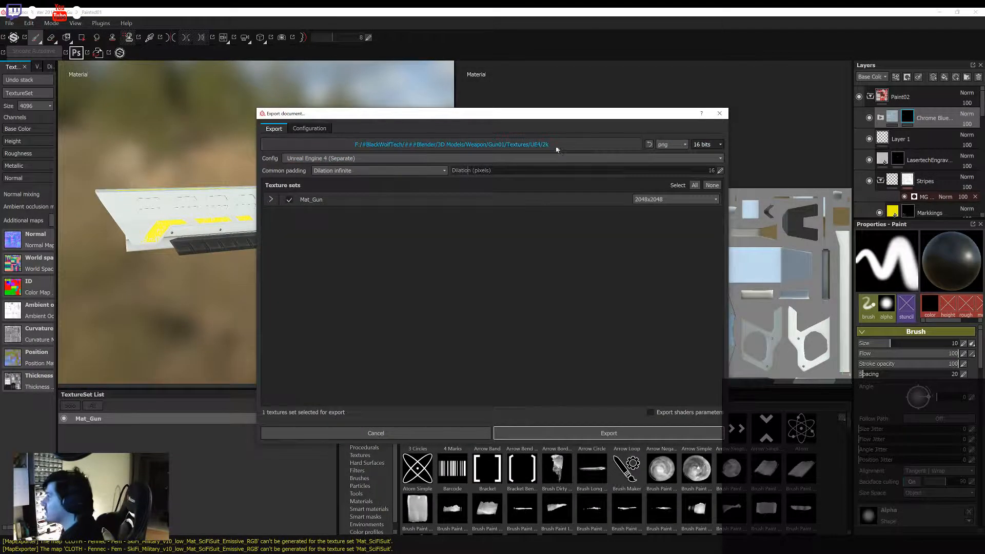
# Step: Create Back and Lasertech folders in the gun's texture export location and choose Lasertech as the destination
pyautogui.click(505, 144)
pyautogui.rightClick(275, 214)
pyautogui.click(388, 291)
pyautogui.write('Back')
pyautogui.moveTo(340, 182); pyautogui.dragTo(348, 175)
pyautogui.rightClick(358, 193)
pyautogui.click(388, 284)
pyautogui.write('Lasertech')
pyautogui.press('Return')
pyautogui.press('Return')
pyautogui.click(638, 337)
# Step: Create a 4K subfolder inside the Lasertech folder and export the gun's textures into it
pyautogui.click(630, 144)
pyautogui.rightClick(375, 204)
pyautogui.click(388, 293)
pyautogui.write('4K')
pyautogui.press('Return')
pyautogui.press('Return')
pyautogui.click(638, 337)
pyautogui.click(609, 432)
pyautogui.click(530, 290)
# Step: Save and close the gun project, and open Gun01_v10_LowPoly.blend in Blender
pyautogui.hotkey('ctrl', 'F4')
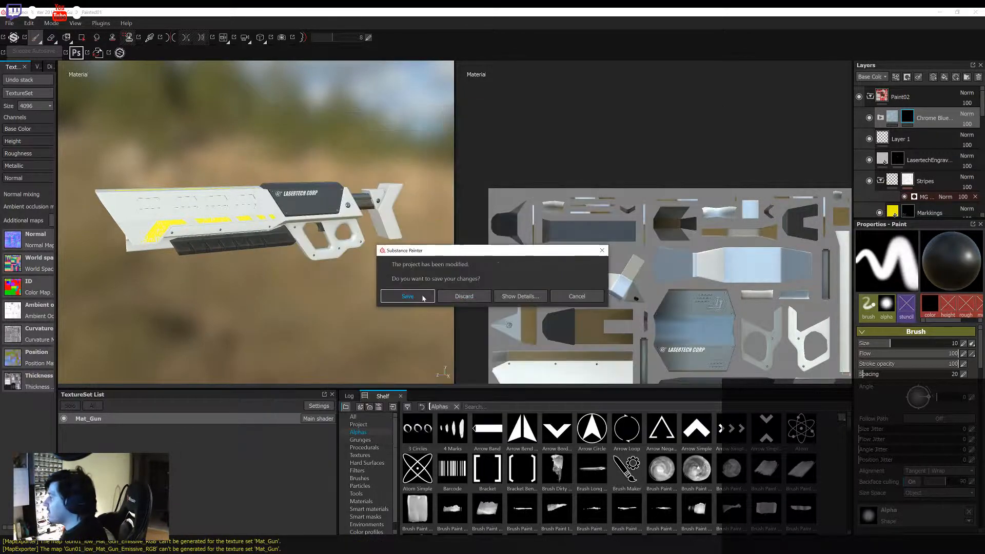
pyautogui.click(423, 297)
pyautogui.hotkey('ctrl', 'o')
pyautogui.click(26, 211)
pyautogui.doubleClick(135, 180)
# Step: Split the 3D viewport in two and show the gun with rendered shading in one of the views
pyautogui.moveTo(847, 40); pyautogui.dragTo(437, 48)
pyautogui.click(403, 486)
pyautogui.scroll(3, 225, 267)
pyautogui.moveTo(328, 272); pyautogui.dragTo(76, 267, button='middle')
pyautogui.click(18, 22)
pyautogui.click(128, 183)
pyautogui.click(670, 191)
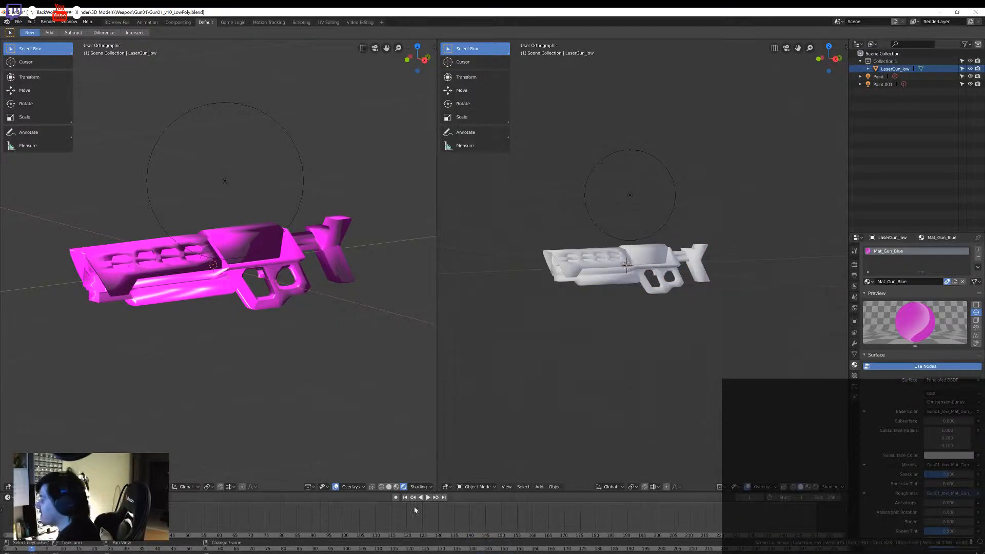
# Step: Turn the second view into a Shader Editor and switch the gun to Mat_Gun_LaserTech, clearing out the old texture nodes
pyautogui.click(446, 486)
pyautogui.click(467, 431)
pyautogui.scroll(-4, 530, 312)
pyautogui.press('x')
pyautogui.moveTo(530, 312); pyautogui.dragTo(523, 281, button='middle')
pyautogui.click(868, 281)
pyautogui.click(881, 300)
pyautogui.press('x')
# Step: Add an Image Texture node to Mat_Gun_LaserTech and duplicate it into a stack of four
pyautogui.hotkey('shift', 'a')
pyautogui.click(569, 319)
pyautogui.click(485, 153)
pyautogui.moveTo(540, 177); pyautogui.dragTo(598, 177)
pyautogui.moveTo(533, 154); pyautogui.dragTo(513, 150)
pyautogui.hotkey('shift', 'd')
pyautogui.click(513, 206)
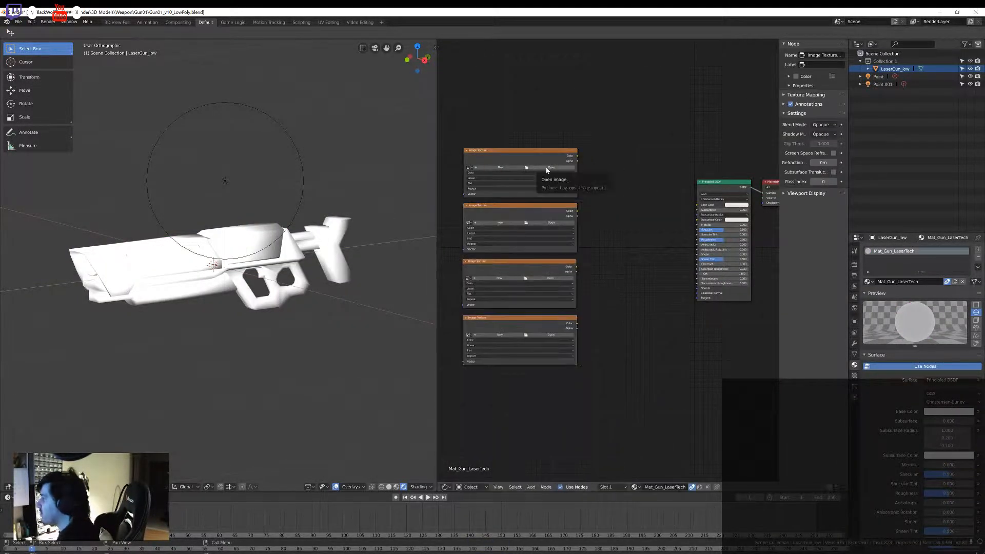
# Step: Load the gun's base color, metallic, normal and roughness images into the four Image Texture nodes
pyautogui.click(547, 167)
pyautogui.click(113, 103)
pyautogui.click(116, 87)
pyautogui.click(111, 80)
pyautogui.doubleClick(134, 103)
pyautogui.click(547, 335)
pyautogui.click(113, 102)
pyautogui.click(117, 84)
pyautogui.doubleClick(133, 110)
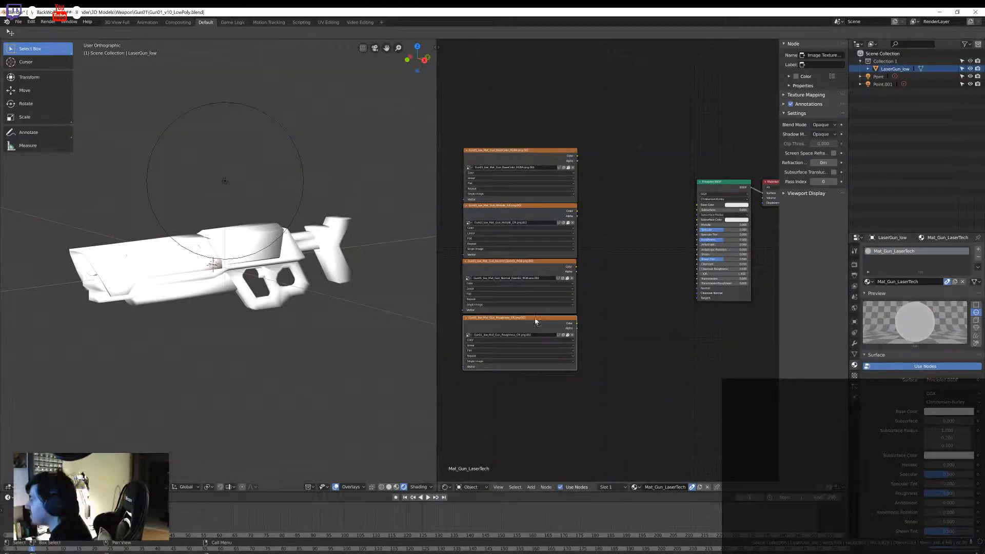
# Step: Space out the four texture nodes and add a Normal Map node beside the normal texture
pyautogui.moveTo(535, 318); pyautogui.dragTo(537, 327)
pyautogui.moveTo(536, 261); pyautogui.dragTo(537, 268)
pyautogui.moveTo(536, 205); pyautogui.dragTo(536, 207)
pyautogui.moveTo(536, 150); pyautogui.dragTo(538, 145)
pyautogui.hotkey('shift', 'a')
pyautogui.click(657, 332)
pyautogui.click(585, 274)
pyautogui.moveTo(477, 230); pyautogui.dragTo(476, 250)
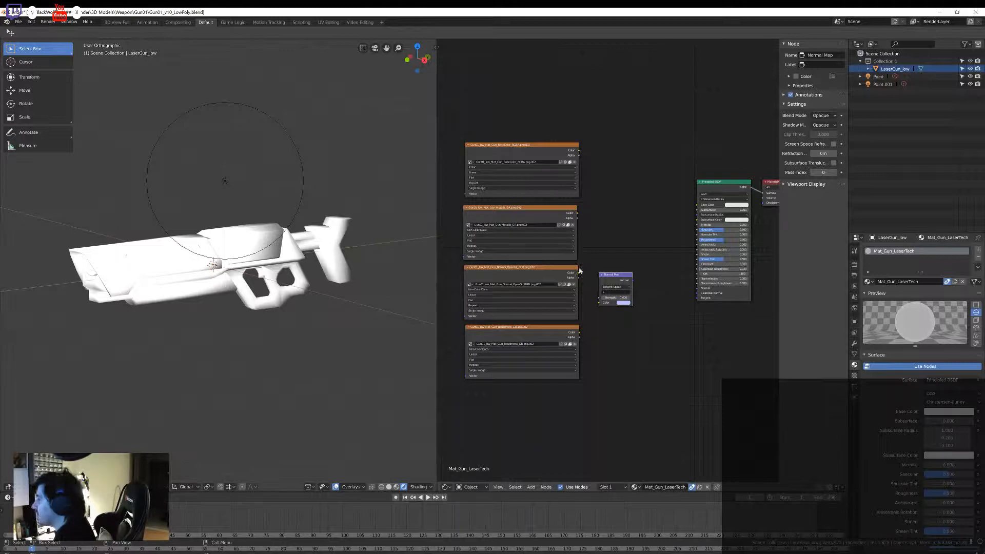
# Step: Connect the Normal Map node and the image textures to the Principled BSDF inputs
pyautogui.moveTo(689, 294); pyautogui.dragTo(696, 288)
pyautogui.moveTo(273, 321); pyautogui.dragTo(302, 313, button='middle')
pyautogui.scroll(-3, 297, 231)
pyautogui.click(297, 194)
pyautogui.scroll(5, 215, 261)
pyautogui.moveTo(103, 287)
pyautogui.mouseDown(button='middle')
pyautogui.moveTo(179, 231)
pyautogui.moveTo(211, 267)
pyautogui.moveTo(641, 287)
pyautogui.mouseUp(button='middle')
pyautogui.click(359, 266)
pyautogui.moveTo(581, 158); pyautogui.dragTo(690, 241)
# Step: Adjust the image texture nodes' settings and assign UVMap in the Normal Map node
pyautogui.moveTo(307, 308); pyautogui.dragTo(359, 308, button='middle')
pyautogui.scroll(-3, 261, 316)
pyautogui.scroll(4, 358, 308)
pyautogui.click(513, 342)
pyautogui.click(514, 348)
pyautogui.moveTo(266, 338); pyautogui.dragTo(221, 346, button='middle')
pyautogui.click(488, 342)
pyautogui.click(488, 352)
pyautogui.click(614, 289)
pyautogui.moveTo(359, 308); pyautogui.dragTo(52, 297, button='middle')
pyautogui.click(616, 299)
# Step: Select the Point light over the gun and move it off to the gun's side
pyautogui.scroll(-8, 51, 297)
pyautogui.rightClick(174, 274)
pyautogui.write('g')
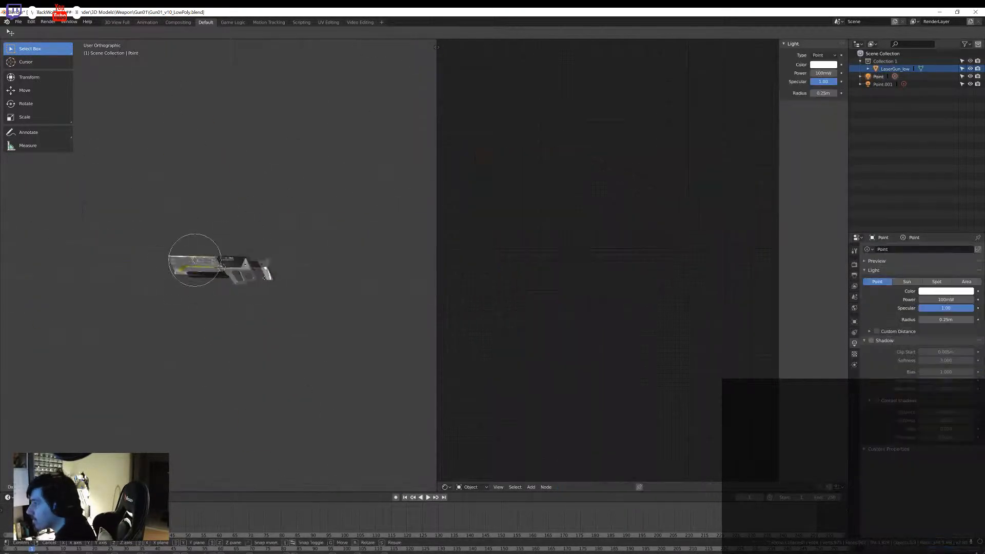
pyautogui.write('3')
pyautogui.press('Return')
# Step: Select the gun and delete the four image texture nodes from Mat_Gun_LaserTech
pyautogui.scroll(6, 287, 306)
pyautogui.moveTo(128, 303)
pyautogui.mouseDown(button='middle')
pyautogui.moveTo(288, 305)
pyautogui.moveTo(179, 267)
pyautogui.moveTo(272, 264)
pyautogui.mouseUp(button='middle')
pyautogui.scroll(-5, 287, 306)
pyautogui.scroll(5, 179, 267)
pyautogui.click(266, 261)
pyautogui.moveTo(540, 149); pyautogui.dragTo(518, 359)
pyautogui.press('x')
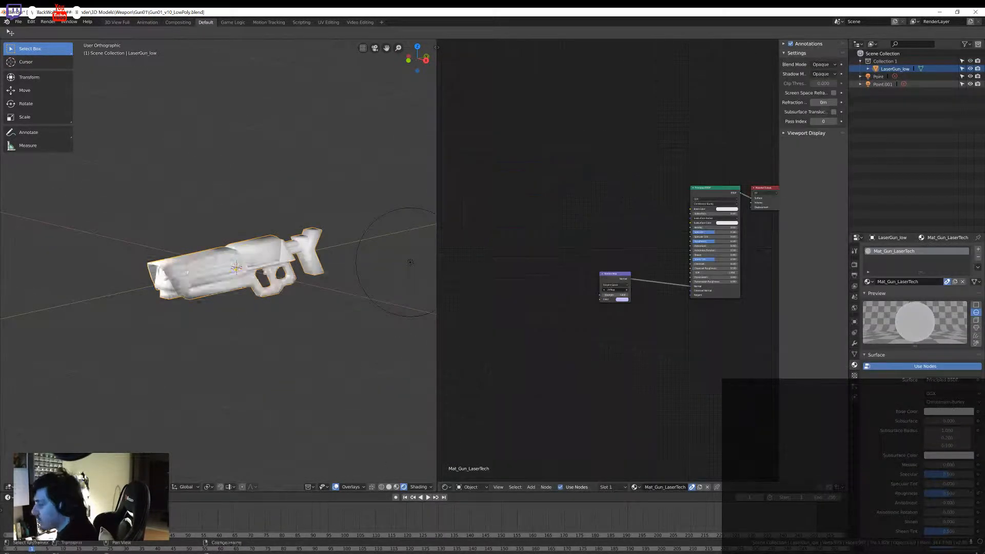
# Step: Browse the model folders in Total Commander to check the exported textures
pyautogui.press('super')
pyautogui.moveTo(806, 101); pyautogui.dragTo(630, 139)
pyautogui.doubleClick(528, 206)
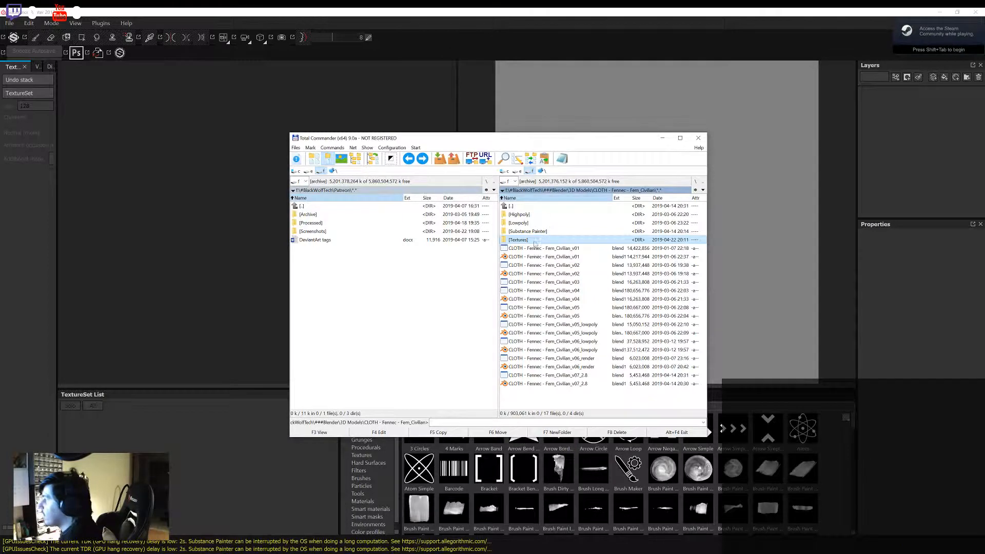
pyautogui.doubleClick(531, 207)
pyautogui.hotkey('alt', 'Tab')
# Step: Reopen the Painted01 gun project in Substance Painter and bring up its texture export
pyautogui.hotkey('ctrl', 'o')
pyautogui.doubleClick(102, 96)
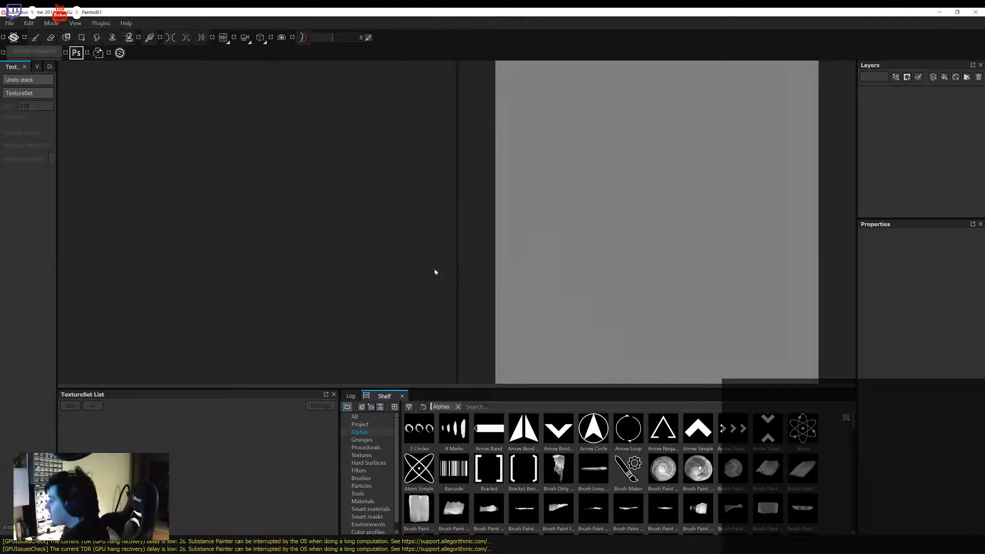
pyautogui.keyDown('alt'); pyautogui.moveTo(365, 293); pyautogui.dragTo(149, 225); pyautogui.keyUp('alt')
pyautogui.click(9, 23)
pyautogui.click(31, 179)
# Step: Choose the destination folder under Weapon and export the gun's textures again
pyautogui.click(573, 144)
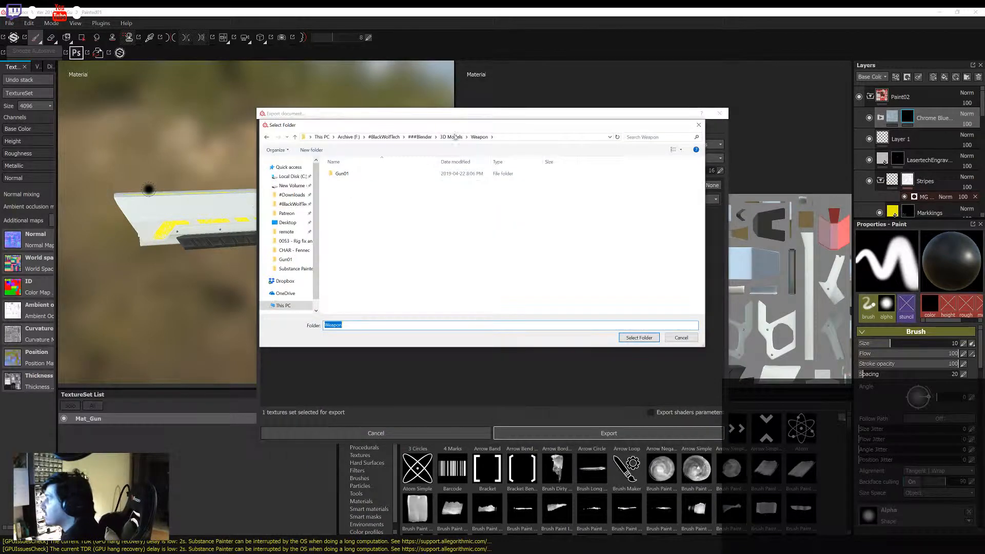
pyautogui.doubleClick(352, 185)
pyautogui.click(638, 337)
pyautogui.click(574, 433)
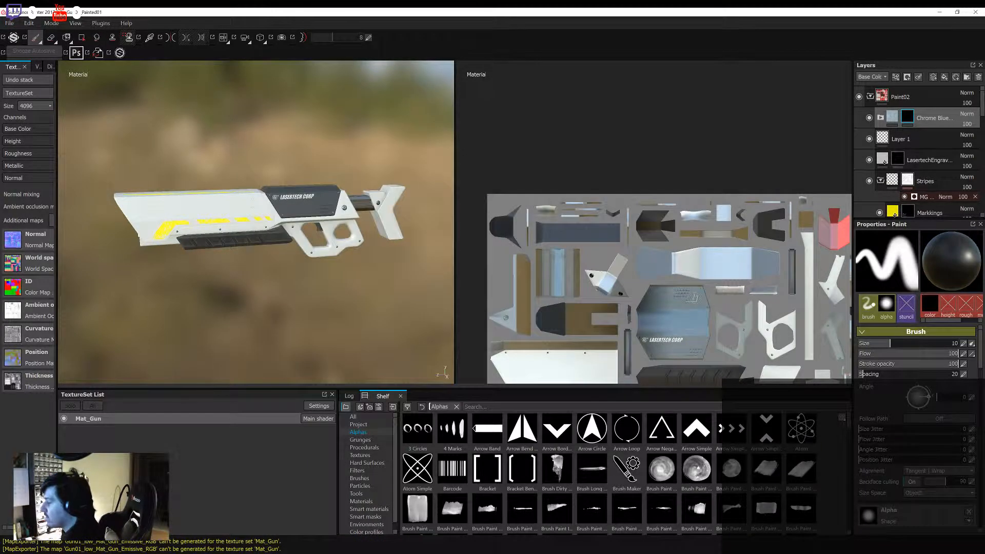
# Step: In Blender, add four Image Texture nodes to Mat_Gun_LaserTech and load the re-exported gun maps into them
pyautogui.hotkey('alt', 'Tab')
pyautogui.hotkey('shift', 'a')
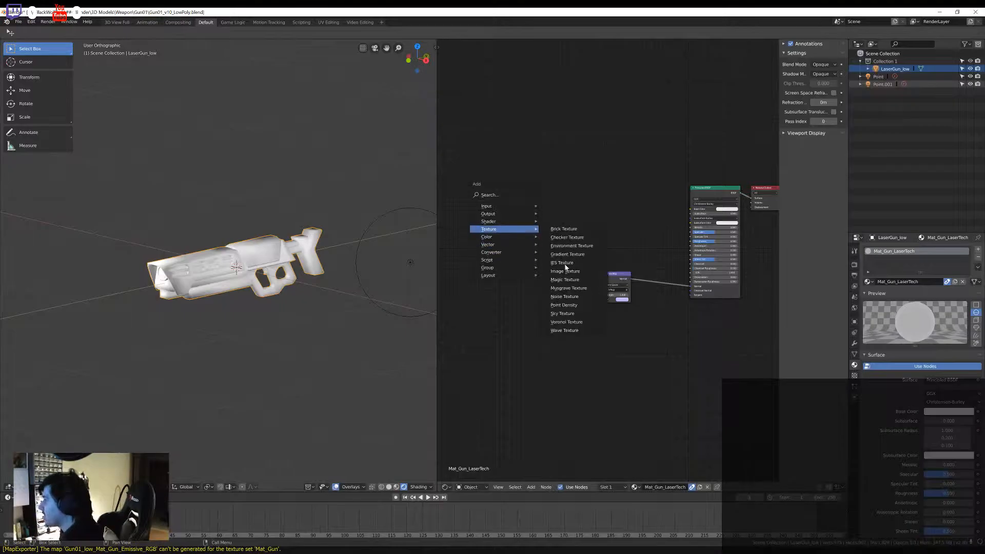
pyautogui.click(565, 266)
pyautogui.click(464, 152)
pyautogui.hotkey('shift', 'd')
pyautogui.click(466, 203)
pyautogui.hotkey('shift', 'd')
pyautogui.click(519, 169)
pyautogui.doubleClick(125, 88)
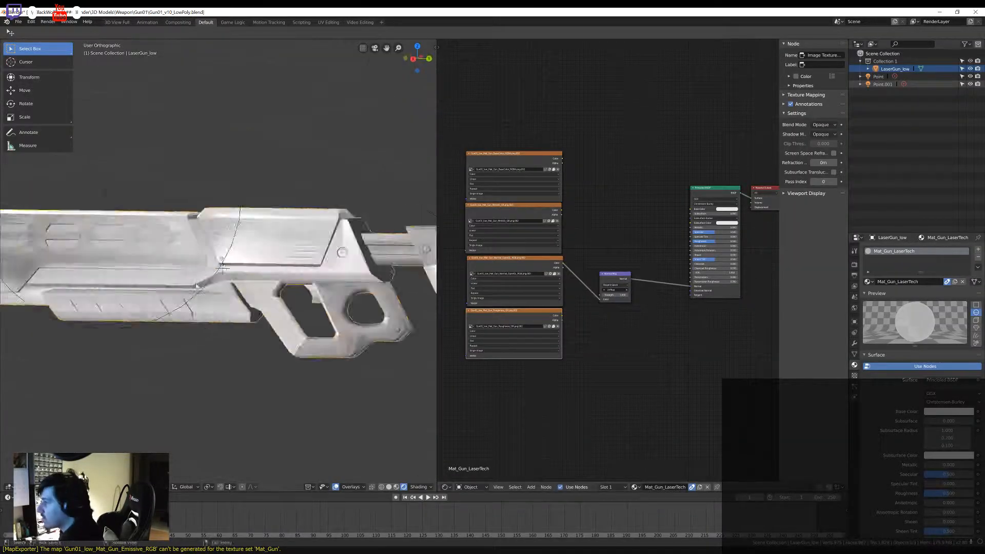
# Step: Connect the Mat_Gun_LaserTech base color, metallic and roughness maps to the Principled shader and inspect the textured gun
pyautogui.moveTo(197, 285)
pyautogui.mouseDown(button='middle')
pyautogui.moveTo(55, 292)
pyautogui.moveTo(196, 285)
pyautogui.mouseUp(button='middle')
pyautogui.scroll(-3, 196, 285)
pyautogui.moveTo(562, 159); pyautogui.dragTo(689, 209)
pyautogui.moveTo(562, 210); pyautogui.dragTo(675, 226)
pyautogui.moveTo(684, 245); pyautogui.dragTo(690, 241)
pyautogui.scroll(4, 287, 241)
pyautogui.moveTo(288, 241); pyautogui.dragTo(103, 205, button='middle')
pyautogui.scroll(-4, 195, 240)
# Step: Enable automatic packing of the external files into the gun's blend file
pyautogui.click(19, 22)
pyautogui.moveTo(53, 183)
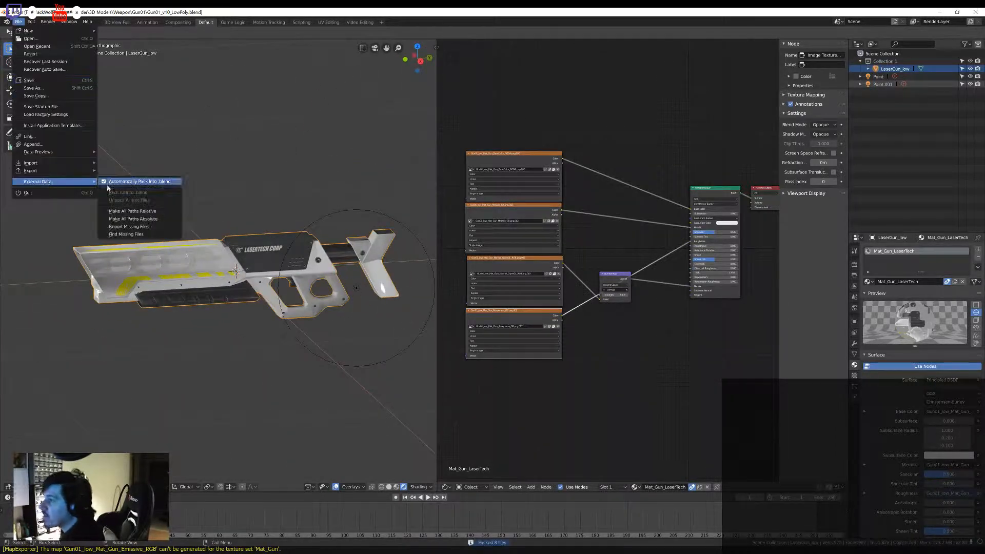
pyautogui.click(157, 202)
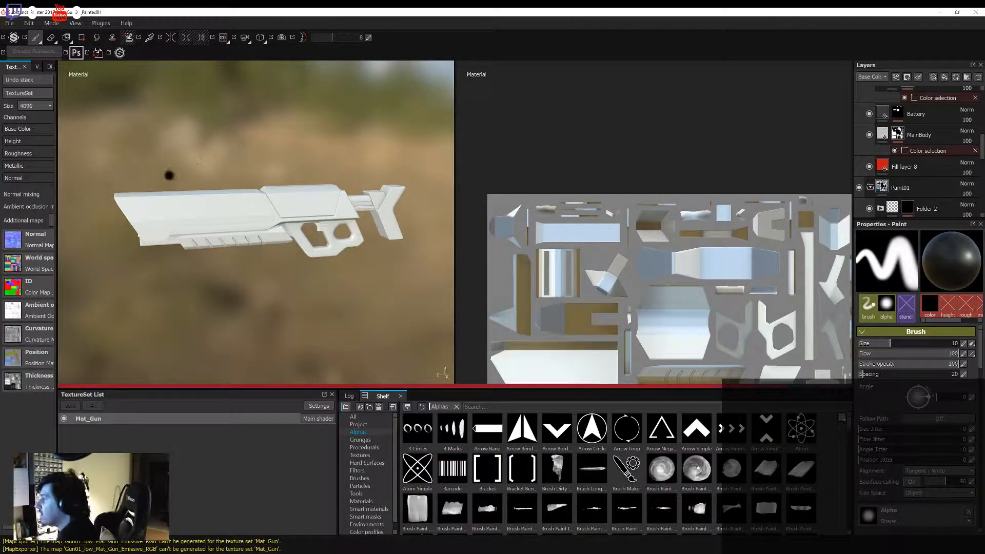
# Step: In Substance Painter, open the texture export and create a Blue folder with a 2k subfolder as its destination
pyautogui.click(9, 23)
pyautogui.click(38, 192)
pyautogui.click(477, 144)
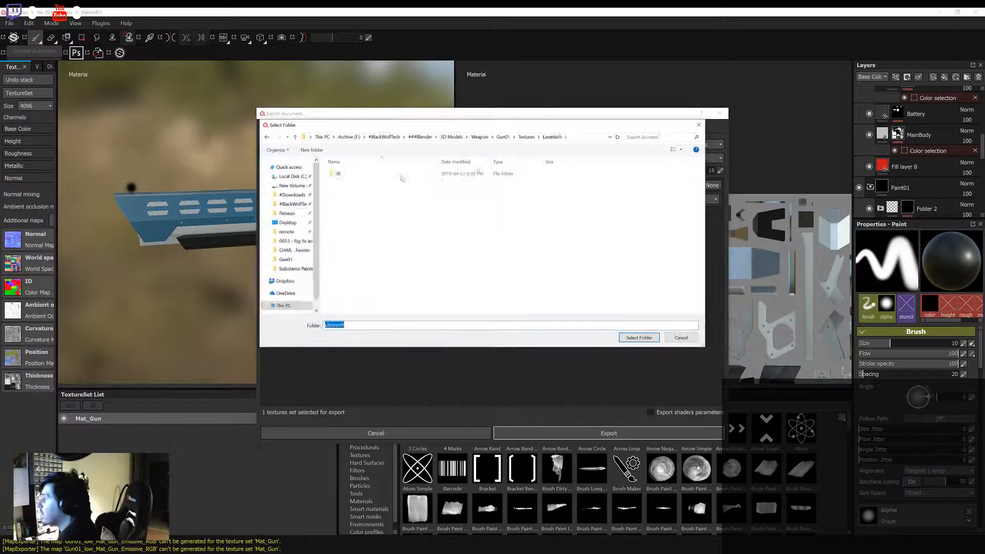
pyautogui.click(359, 300)
pyautogui.write('Blue')
pyautogui.press('Return')
pyautogui.doubleClick(349, 190)
pyautogui.rightClick(379, 296)
pyautogui.write('2k')
pyautogui.press('Return')
pyautogui.press('Return')
# Step: Export the blue gun's Mat_Gun texture set to the 2k folder
pyautogui.click(270, 199)
pyautogui.click(270, 199)
pyautogui.click(607, 432)
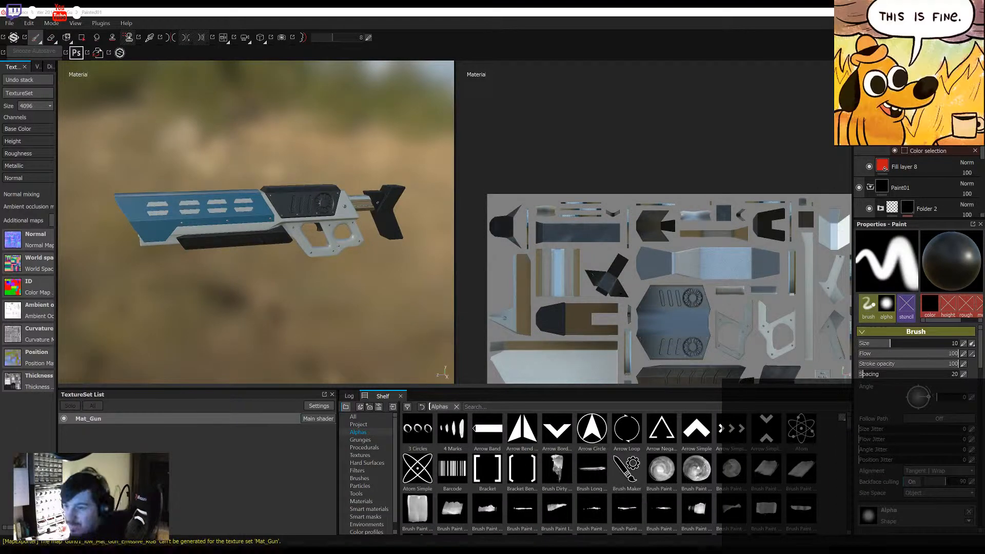
pyautogui.keyDown('alt'); pyautogui.moveTo(373, 248); pyautogui.dragTo(138, 201); pyautogui.keyUp('alt')
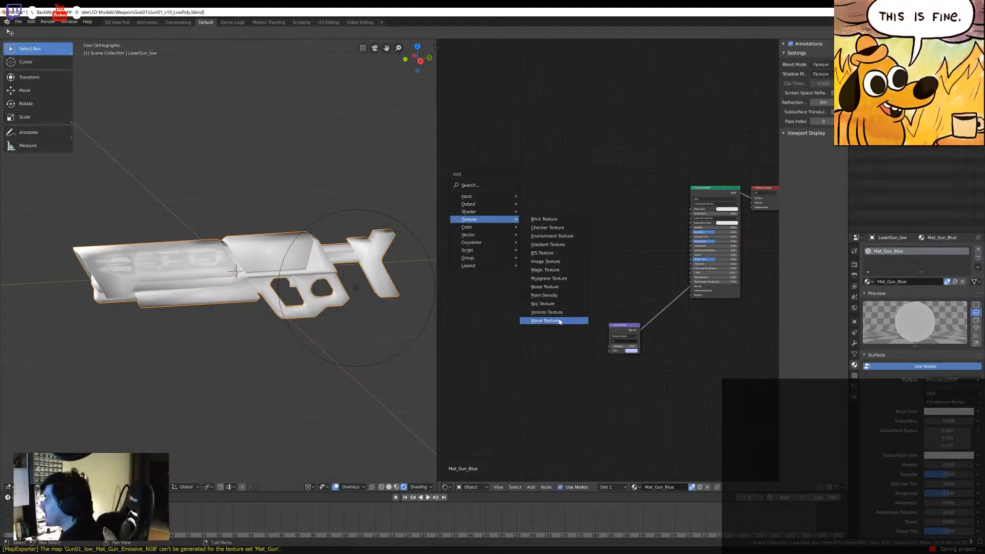
# Step: In Blender, add Image Texture nodes to Mat_Gun_Blue and load the blue gun maps into them
pyautogui.click(554, 322)
pyautogui.click(528, 194)
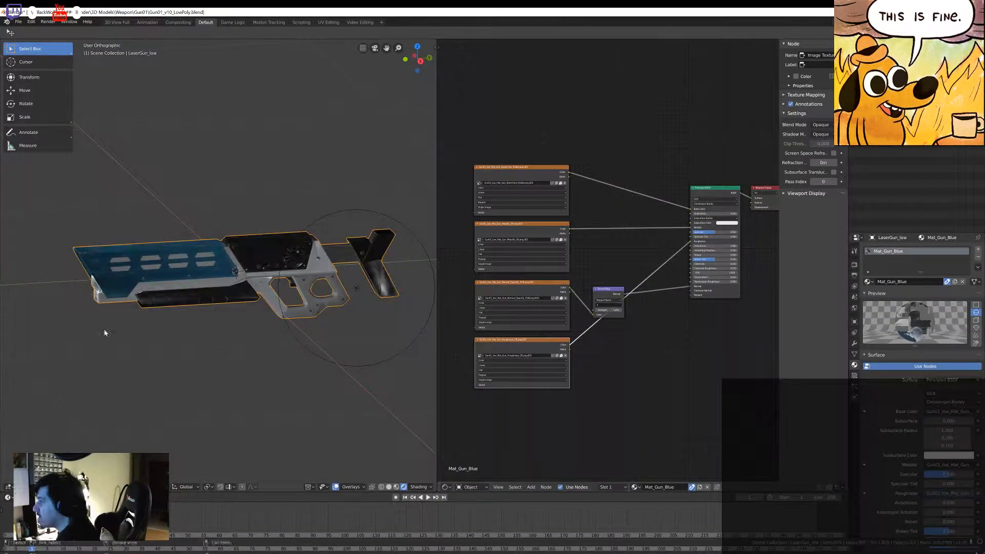
# Step: Inspect the blue gun from several angles and save the gun's blend file
pyautogui.moveTo(104, 332); pyautogui.dragTo(211, 352, button='middle')
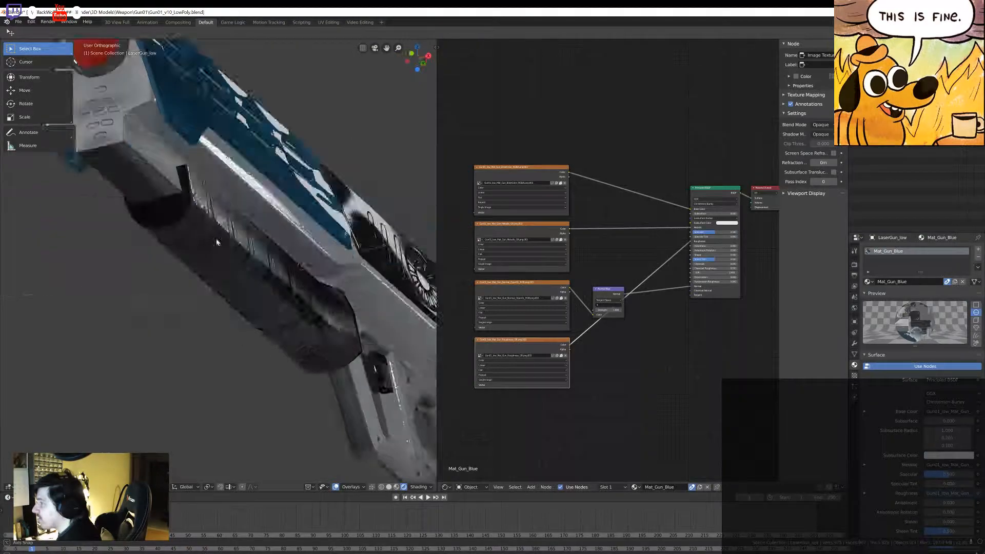
pyautogui.moveTo(195, 272)
pyautogui.mouseDown(button='middle')
pyautogui.moveTo(312, 294)
pyautogui.moveTo(195, 260)
pyautogui.mouseUp(button='middle')
pyautogui.scroll(-5, 313, 295)
pyautogui.click(19, 21)
pyautogui.click(39, 80)
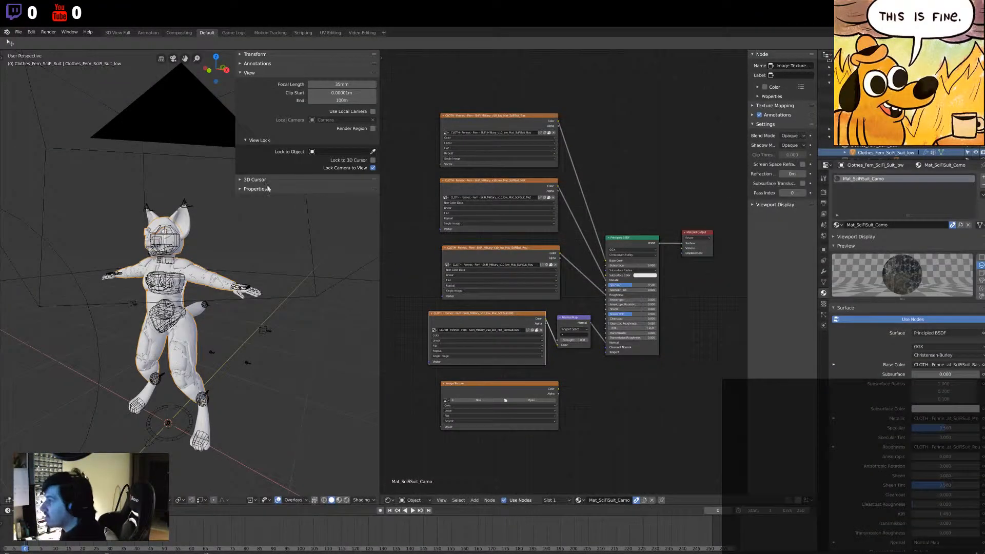
# Step: In the fennec character scene, change the viewport shading, hide the sidebar and inspect the suit
pyautogui.moveTo(205, 267)
pyautogui.mouseDown(button='middle')
pyautogui.moveTo(230, 280)
pyautogui.moveTo(193, 270)
pyautogui.moveTo(236, 282)
pyautogui.mouseUp(button='middle')
pyautogui.press('z')
pyautogui.press('n')
pyautogui.scroll(8, 236, 283)
pyautogui.moveTo(235, 384); pyautogui.dragTo(251, 369, button='middle')
pyautogui.scroll(-9, 250, 370)
pyautogui.scroll(1, 251, 344)
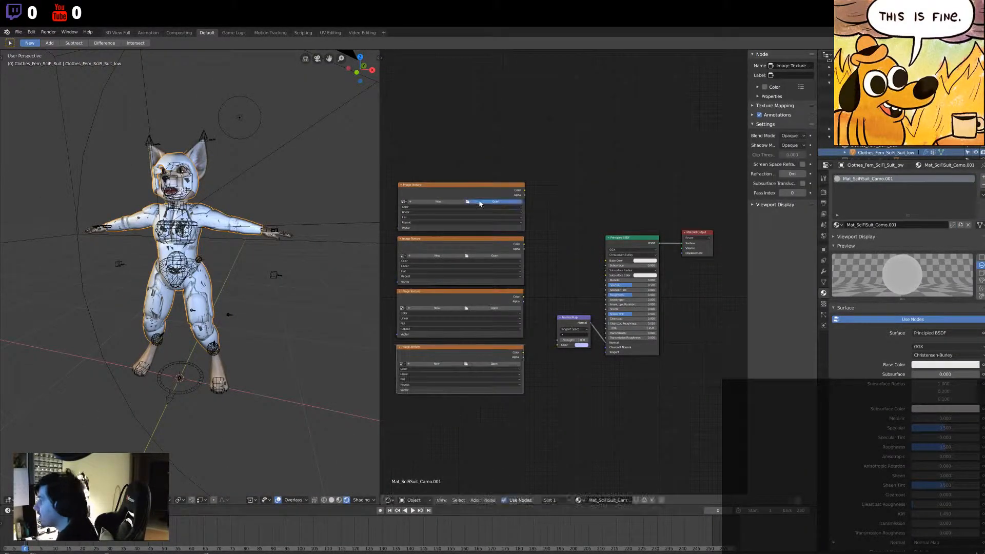
# Step: Load the BlackLeather maps into the suit material's image nodes and connect them to the Principled shader
pyautogui.click(466, 211)
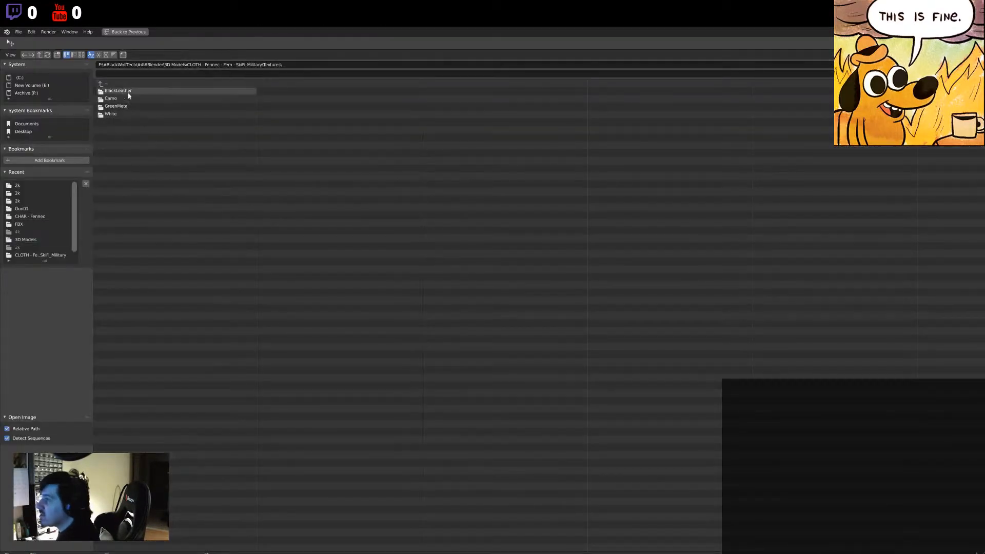
pyautogui.doubleClick(140, 116)
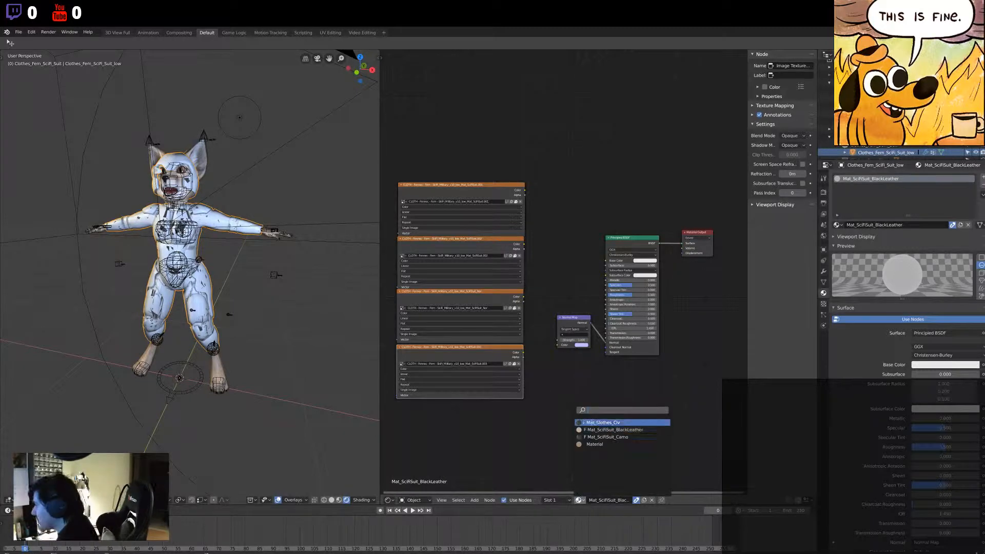
pyautogui.moveTo(478, 348); pyautogui.dragTo(474, 372)
pyautogui.moveTo(475, 291); pyautogui.dragTo(470, 302)
pyautogui.moveTo(469, 186); pyautogui.dragTo(606, 261)
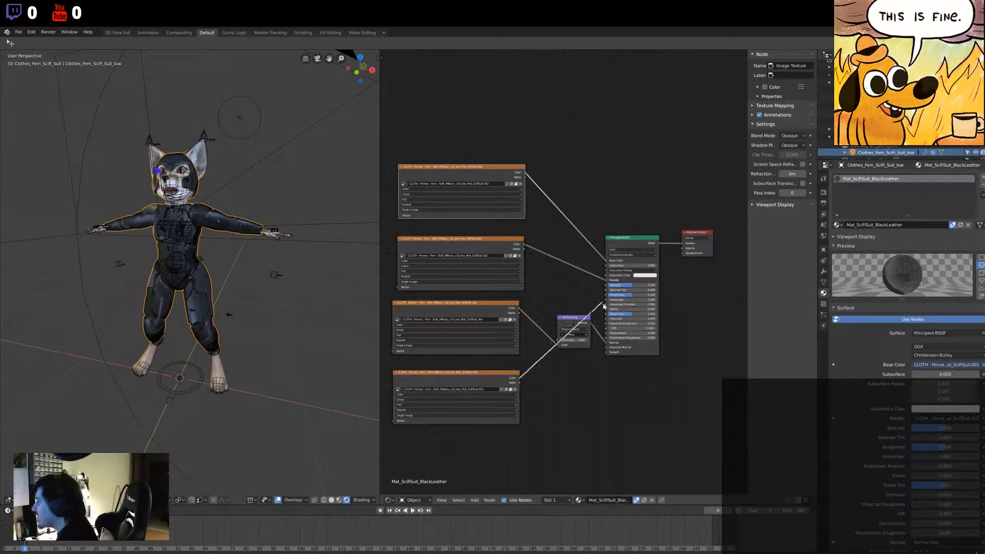
pyautogui.moveTo(603, 304); pyautogui.dragTo(606, 295)
# Step: Inspect the black leather suit and the floor plane around it, and return to the camera view
pyautogui.scroll(5, 224, 225)
pyautogui.moveTo(224, 225); pyautogui.dragTo(222, 275, button='middle')
pyautogui.press('KP_0')
pyautogui.scroll(3, 216, 284)
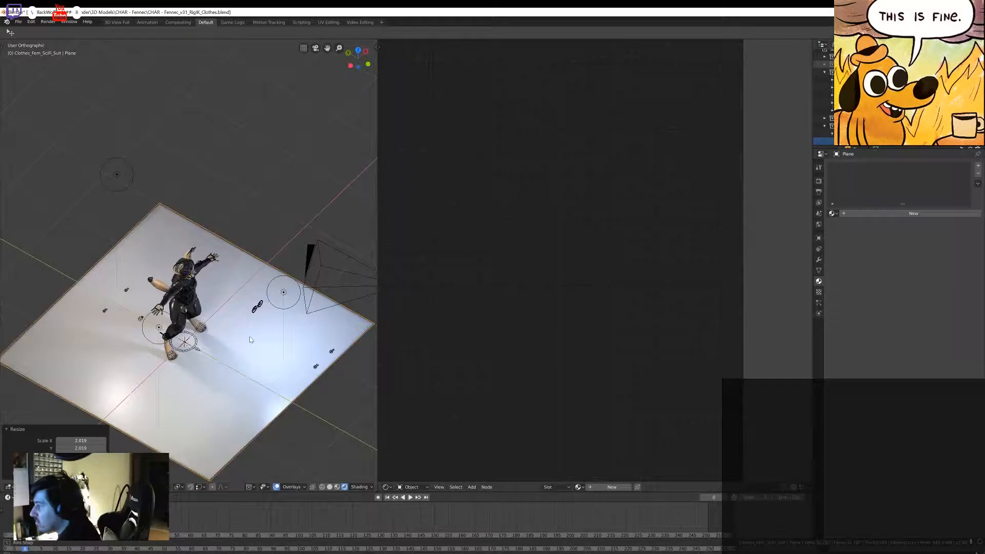
pyautogui.moveTo(250, 340); pyautogui.dragTo(198, 262, button='middle')
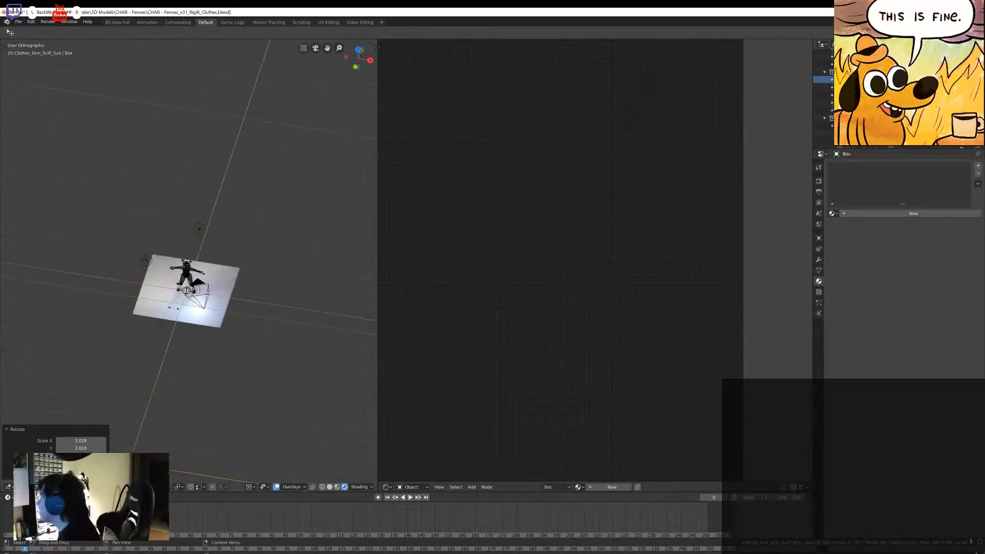
pyautogui.press('KP_0')
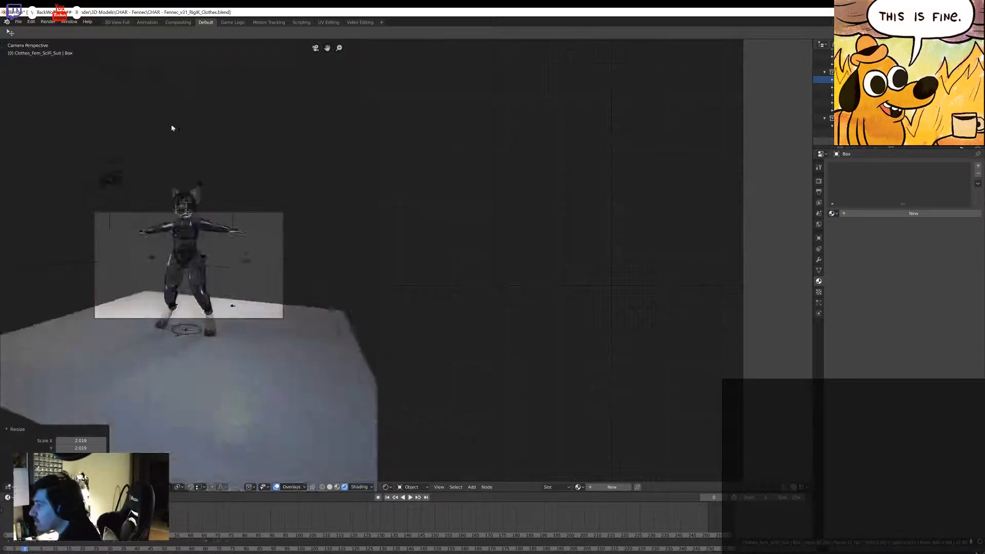
# Step: Set the render resolution to 1080 by 1920 px and render the character
pyautogui.click(818, 181)
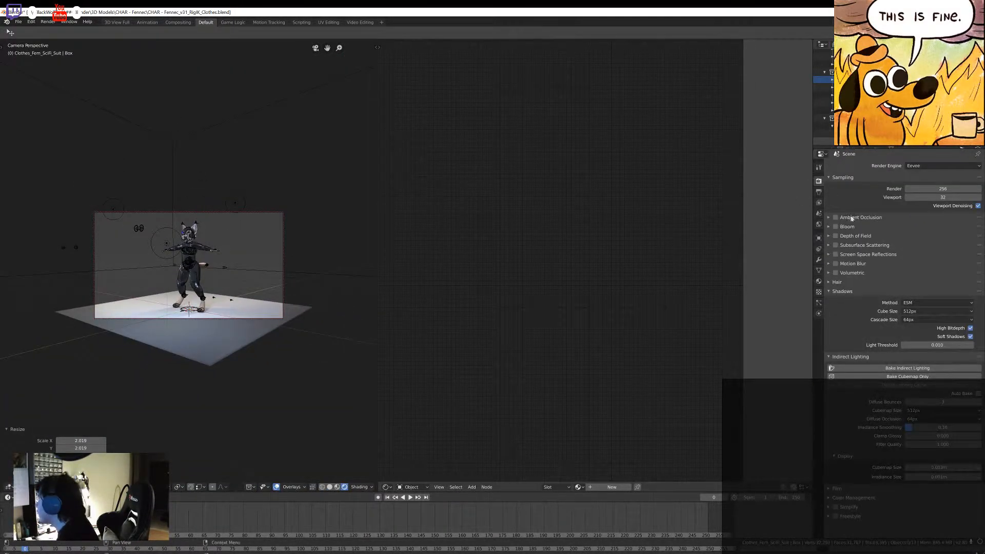
pyautogui.click(819, 192)
pyautogui.click(943, 174)
pyautogui.write('1080')
pyautogui.press('Tab')
pyautogui.write('1920')
pyautogui.press('Return')
pyautogui.scroll(4, 224, 270)
pyautogui.press('F12')
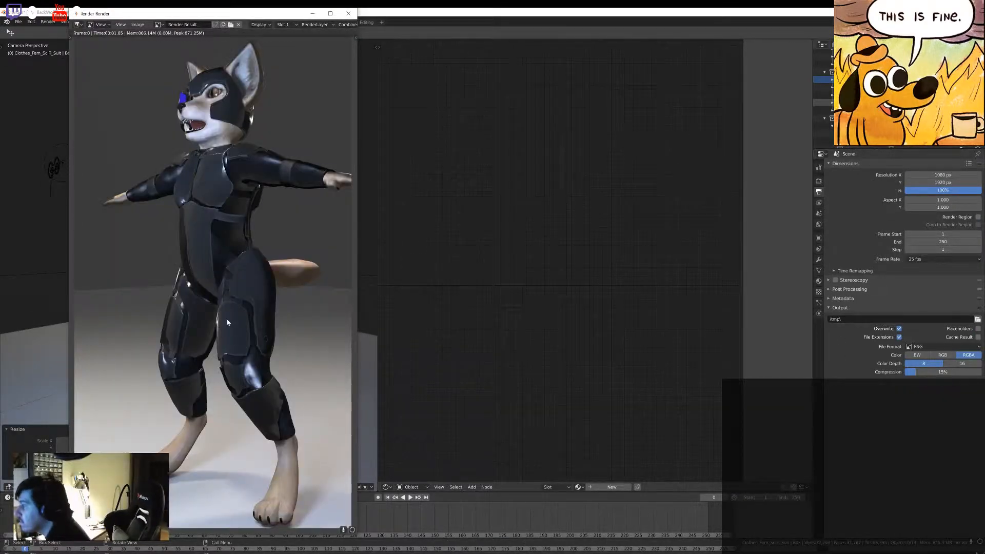
# Step: Turn the camera to another angle and render the black leather suit again
pyautogui.moveTo(283, 11); pyautogui.dragTo(289, 14)
pyautogui.press('Escape')
pyautogui.moveTo(308, 328); pyautogui.dragTo(127, 338, button='middle')
pyautogui.press('F12')
pyautogui.moveTo(203, 305); pyautogui.dragTo(191, 347, button='middle')
pyautogui.press('Escape')
# Step: Reframe the locked camera so the whole character fits the portrait frame
pyautogui.scroll(-3, 191, 328)
pyautogui.moveTo(191, 328); pyautogui.dragTo(166, 285, button='middle')
pyautogui.press('n')
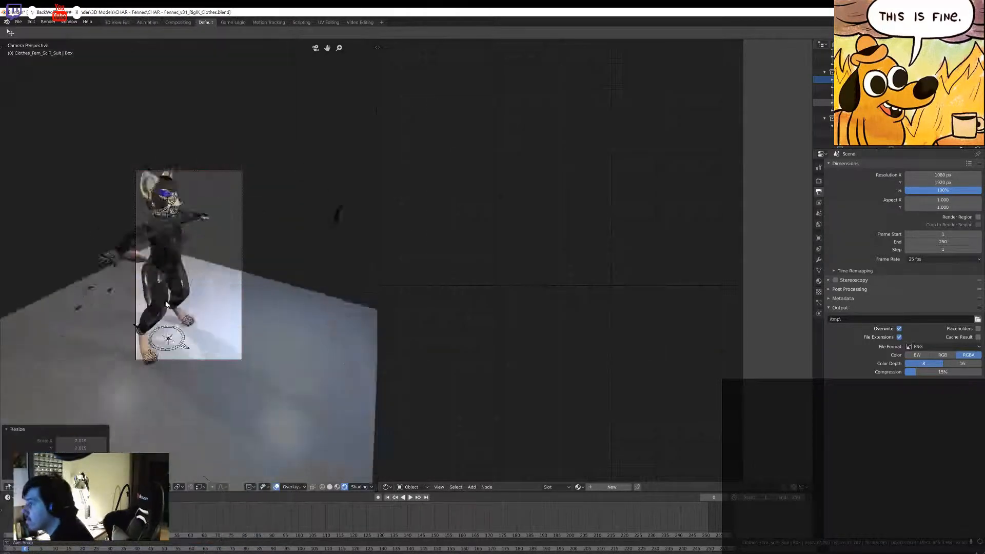
pyautogui.scroll(4, 265, 248)
pyautogui.press('n')
pyautogui.press('n')
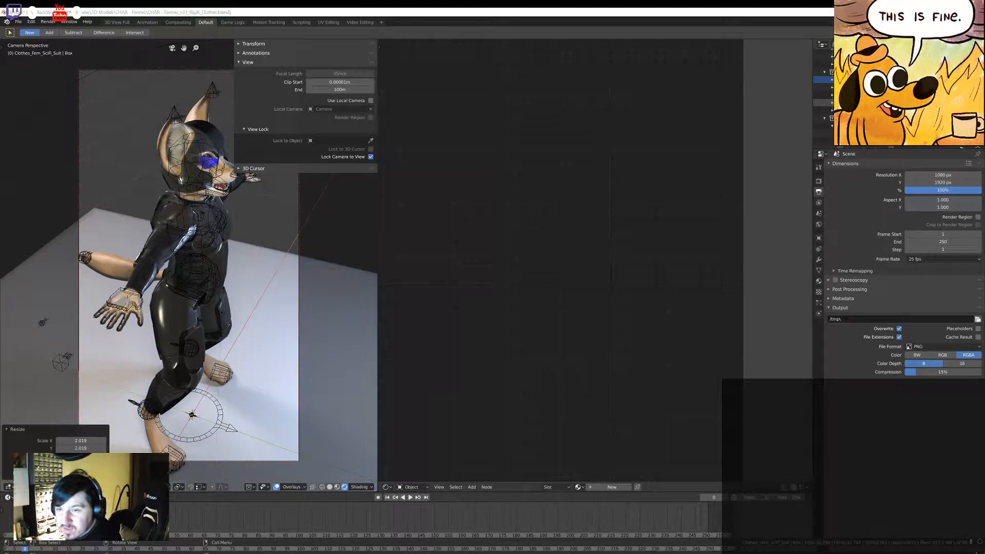
pyautogui.hotkey('alt', 'Tab')
pyautogui.hotkey('alt', 'Tab')
pyautogui.scroll(4, 191, 359)
pyautogui.moveTo(191, 359); pyautogui.dragTo(243, 308, button='middle')
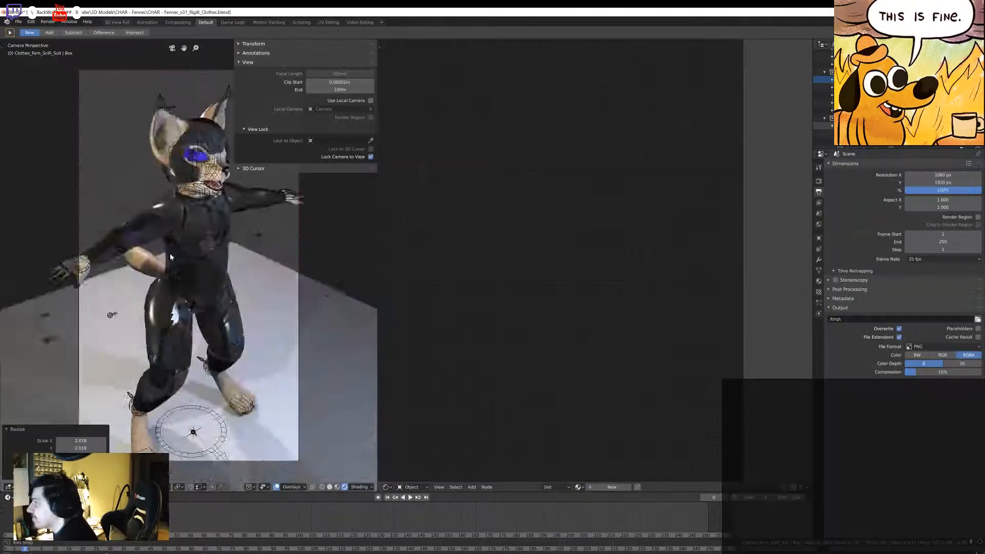
pyautogui.moveTo(352, 456); pyautogui.dragTo(250, 274, button='middle')
pyautogui.moveTo(308, 256); pyautogui.dragTo(251, 262, button='middle')
# Step: Select the suit and give it Mat_SciFiSuit_Camo.001, a duplicate of the camo material
pyautogui.click(205, 241)
pyautogui.press('n')
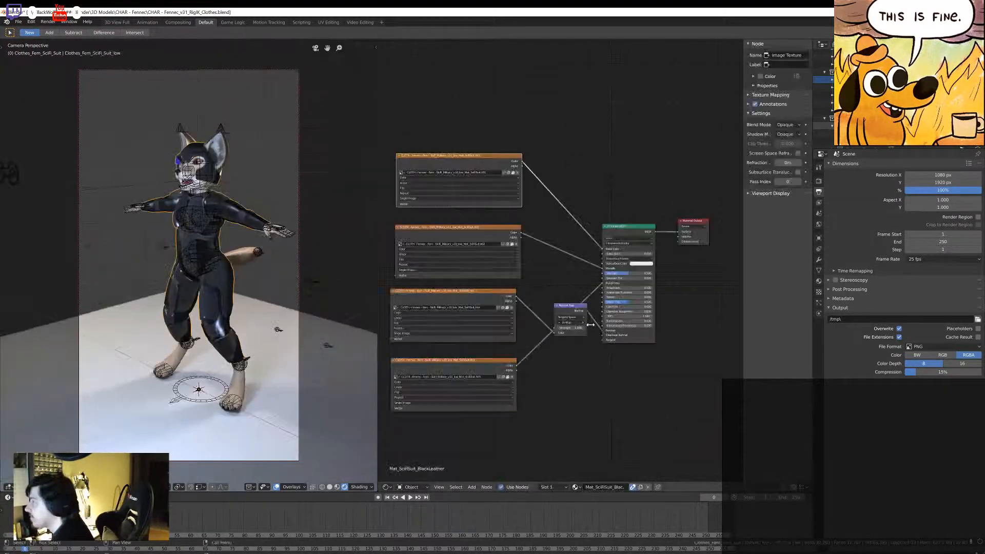
pyautogui.click(590, 425)
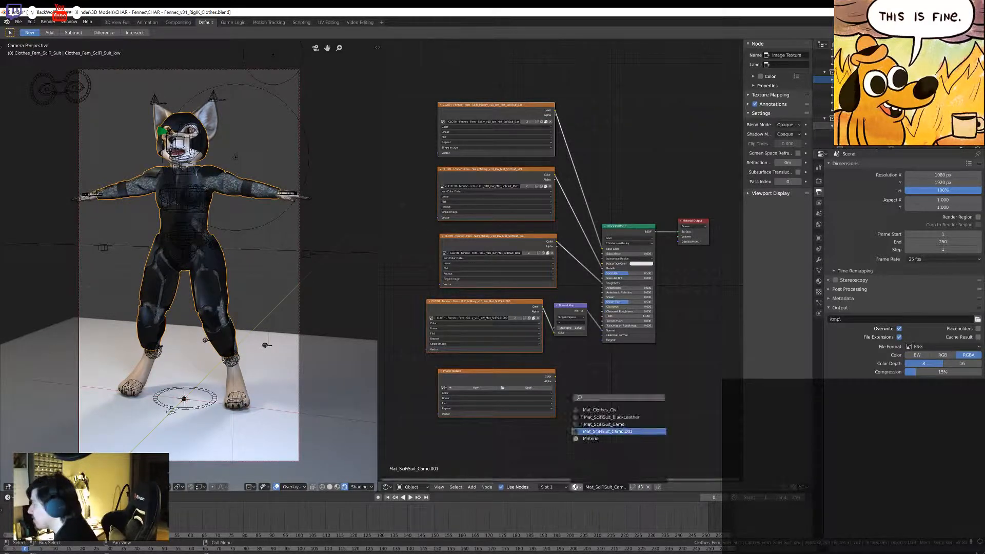
pyautogui.click(600, 418)
pyautogui.click(599, 431)
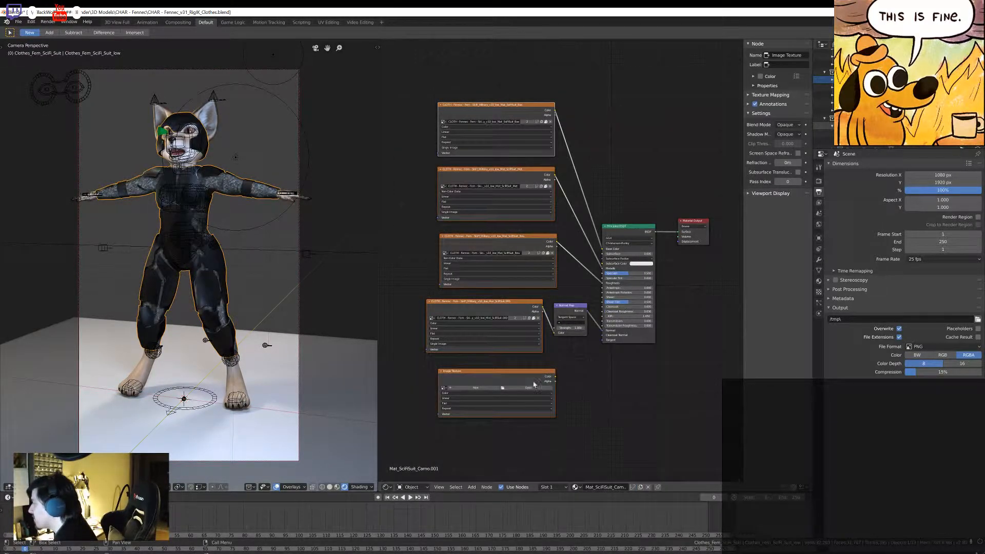
# Step: Delete the old image nodes of Mat_SciFiSuit_Camo.001 and stack new empty Image Texture nodes in their place
pyautogui.press('x')
pyautogui.hotkey('shift', 'a')
pyautogui.moveTo(484, 386)
pyautogui.click(536, 422)
pyautogui.click(394, 183)
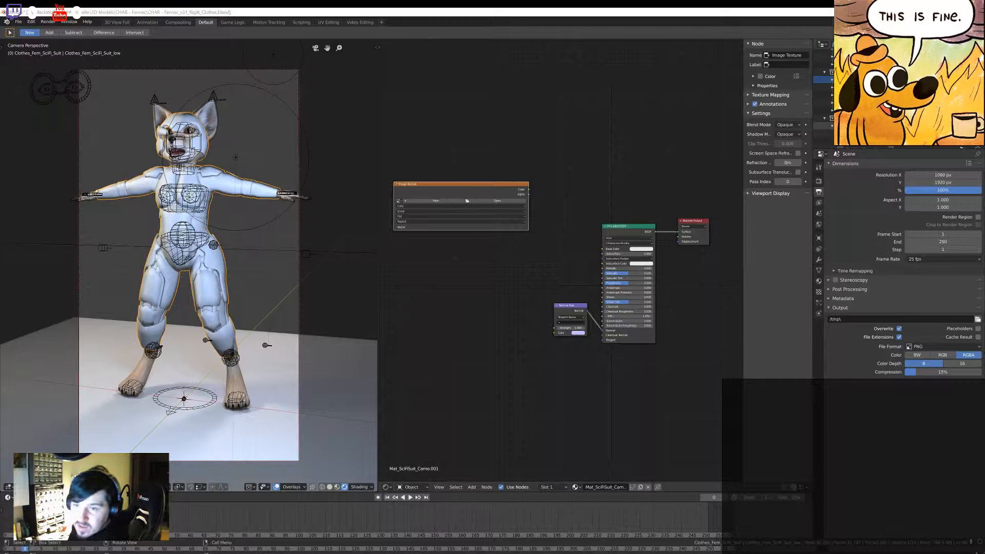
pyautogui.moveTo(491, 390); pyautogui.dragTo(516, 398, button='middle')
pyautogui.hotkey('shift', 'd')
pyautogui.click(486, 267)
pyautogui.hotkey('shift', 'd')
pyautogui.click(495, 327)
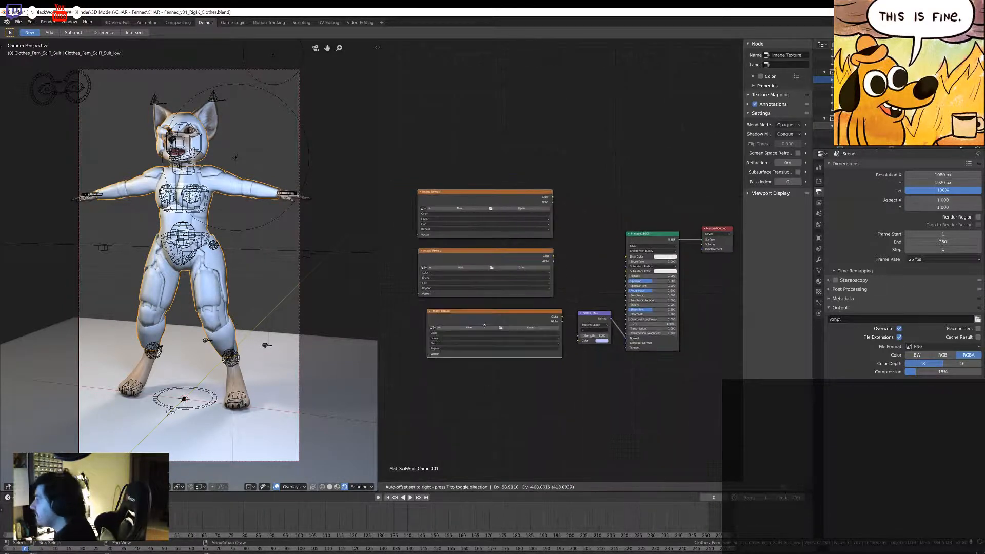
# Step: Load the Camo 2k maps into the new nodes and connect base color, metallic, normal and roughness to the shader
pyautogui.click(520, 209)
pyautogui.click(40, 243)
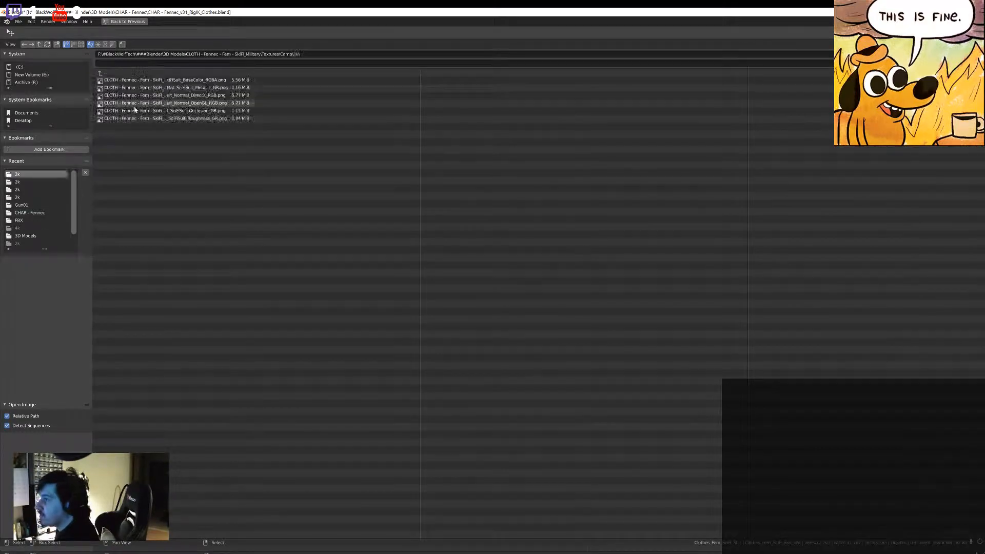
pyautogui.moveTo(553, 196); pyautogui.dragTo(625, 256)
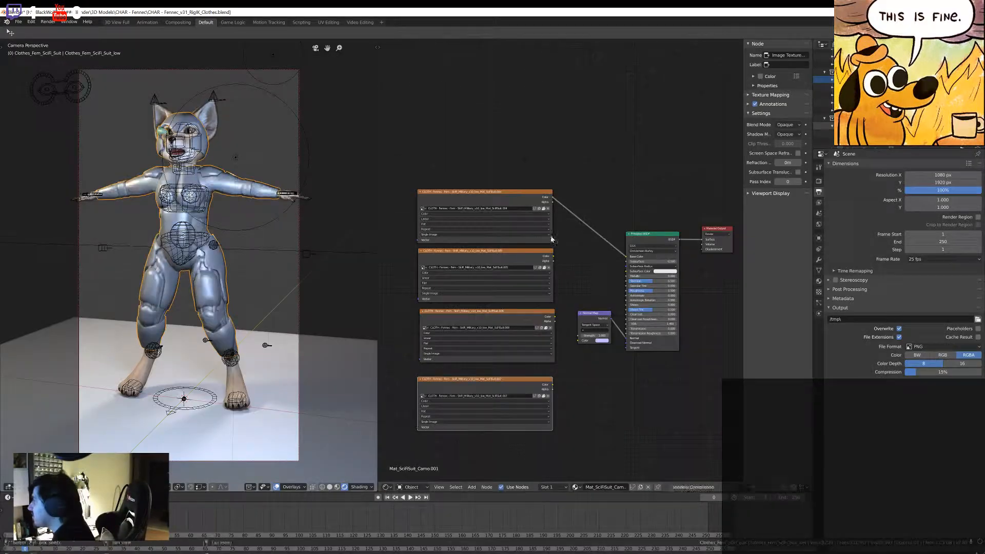
pyautogui.moveTo(553, 256); pyautogui.dragTo(626, 275)
pyautogui.moveTo(555, 316); pyautogui.dragTo(577, 340)
pyautogui.moveTo(624, 289); pyautogui.dragTo(626, 290)
pyautogui.moveTo(266, 267); pyautogui.dragTo(185, 287, button='middle')
pyautogui.scroll(5, 216, 292)
pyautogui.scroll(-4, 228, 277)
# Step: Switch the suit between the original camo material and its rebuilt copy to compare their look
pyautogui.click(576, 486)
pyautogui.click(603, 424)
pyautogui.click(576, 487)
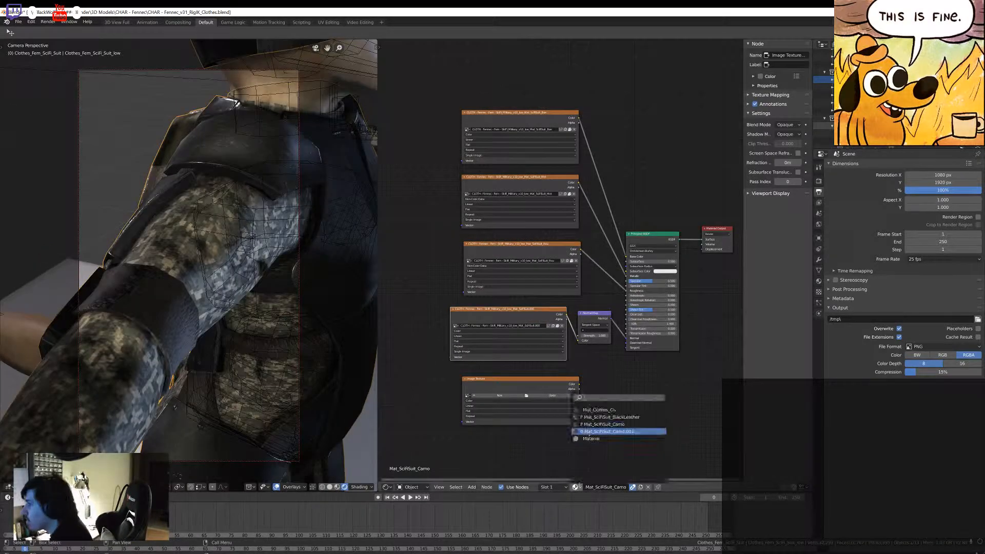
pyautogui.click(595, 431)
pyautogui.click(603, 424)
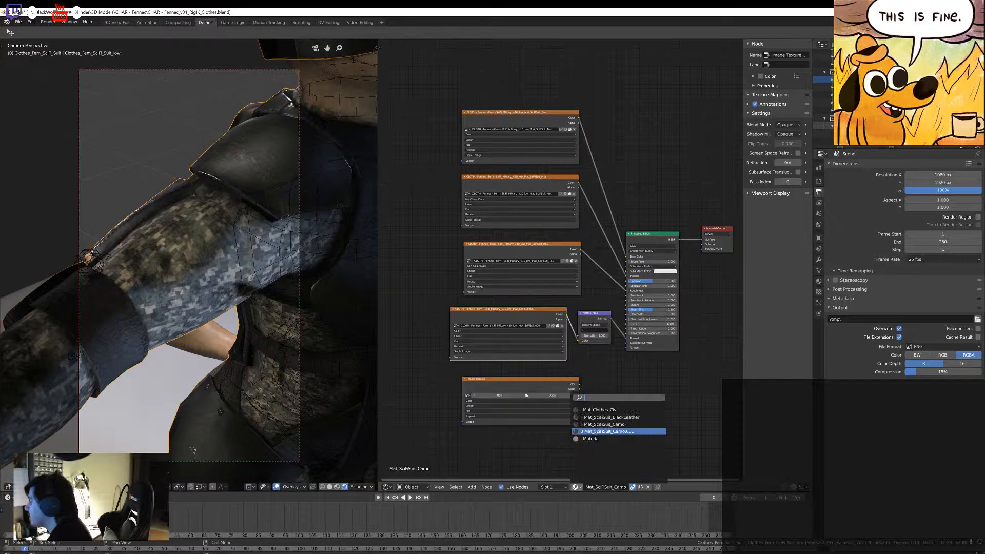
pyautogui.click(608, 431)
pyautogui.click(588, 425)
pyautogui.click(577, 486)
pyautogui.click(600, 431)
# Step: Render the suit before and after undoing the last change to compare the two results
pyautogui.moveTo(127, 340); pyautogui.dragTo(185, 345, button='middle')
pyautogui.press('F12')
pyautogui.click(322, 22)
pyautogui.hotkey('ctrl', 'z')
pyautogui.press('F12')
pyautogui.click(440, 22)
pyautogui.hotkey('ctrl', 'shift', 'z')
# Step: Set the color space of the normal and roughness image nodes to Non-Color Data
pyautogui.click(430, 333)
pyautogui.click(435, 350)
pyautogui.click(431, 400)
pyautogui.click(435, 417)
# Step: Undo and redo the color space changes to compare their effect on the suit from several angles
pyautogui.moveTo(246, 308); pyautogui.dragTo(486, 382, button='middle')
pyautogui.moveTo(226, 329); pyautogui.dragTo(196, 324, button='middle')
pyautogui.hotkey('ctrl', 'z')
pyautogui.hotkey('ctrl', 'shift', 'z')
pyautogui.hotkey('ctrl', 'z')
pyautogui.hotkey('ctrl', 'z')
pyautogui.hotkey('ctrl', 'shift', 'z')
pyautogui.moveTo(215, 302); pyautogui.dragTo(354, 354, button='middle')
pyautogui.scroll(-8, 169, 291)
# Step: Compare Mat_SciFiSuit_Camo and Mat_SciFiSuit_Camo.001 close up on the head, collar and shoulders
pyautogui.click(576, 487)
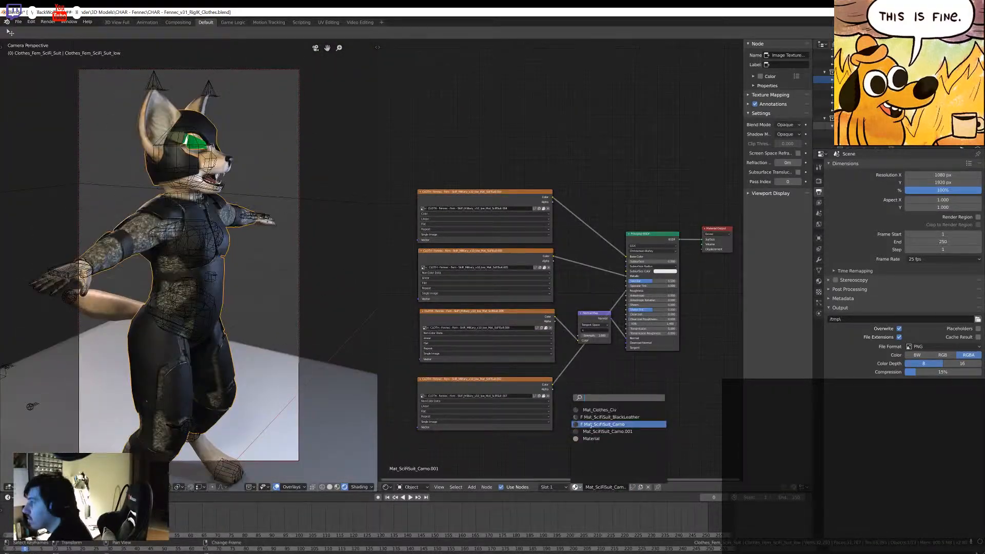
pyautogui.click(619, 424)
pyautogui.scroll(8, 238, 307)
pyautogui.moveTo(237, 308); pyautogui.dragTo(266, 268, button='middle')
pyautogui.scroll(-6, 50, 246)
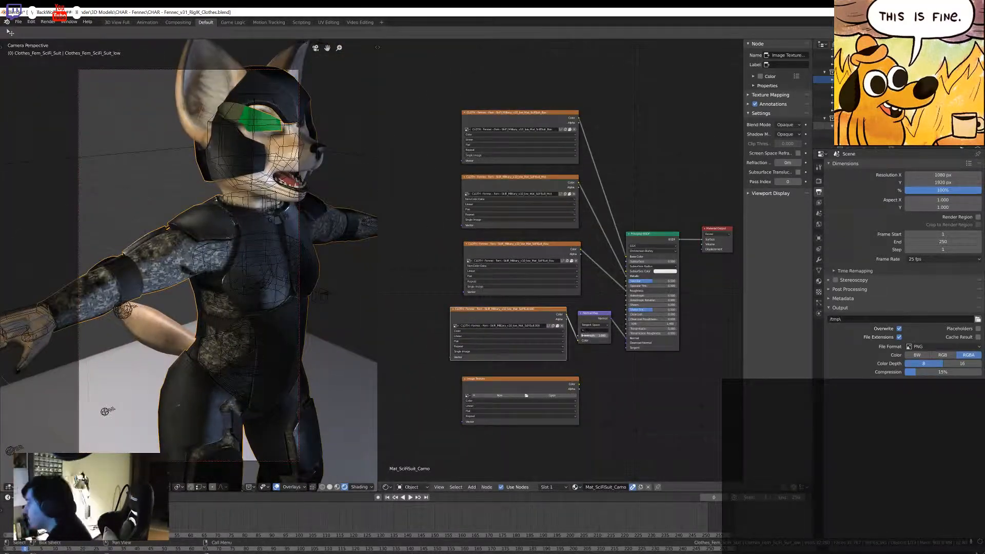
pyautogui.click(576, 487)
pyautogui.click(620, 434)
pyautogui.scroll(6, 277, 216)
pyautogui.click(575, 487)
pyautogui.click(620, 424)
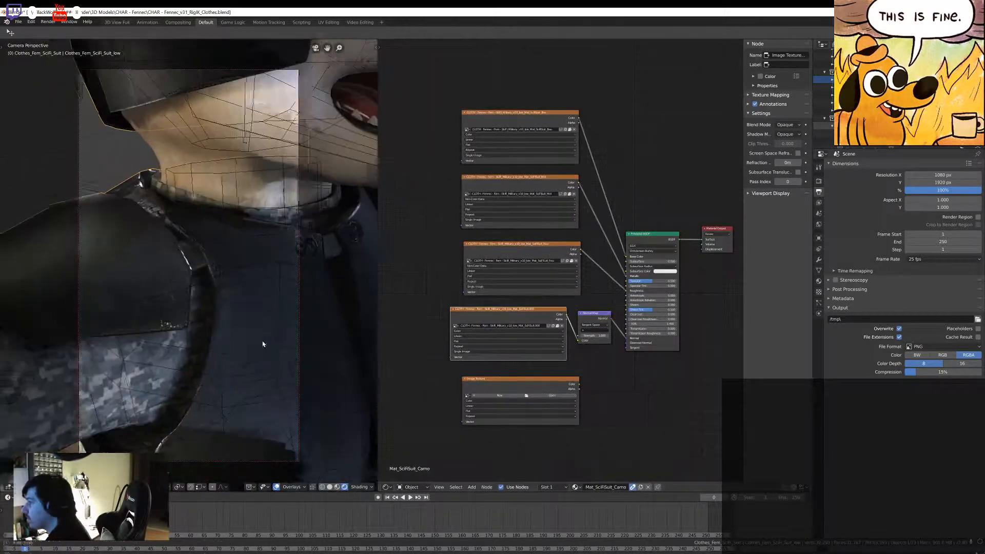
pyautogui.click(576, 487)
pyautogui.click(606, 432)
pyautogui.scroll(-8, 189, 265)
pyautogui.moveTo(189, 265); pyautogui.dragTo(236, 265, button='middle')
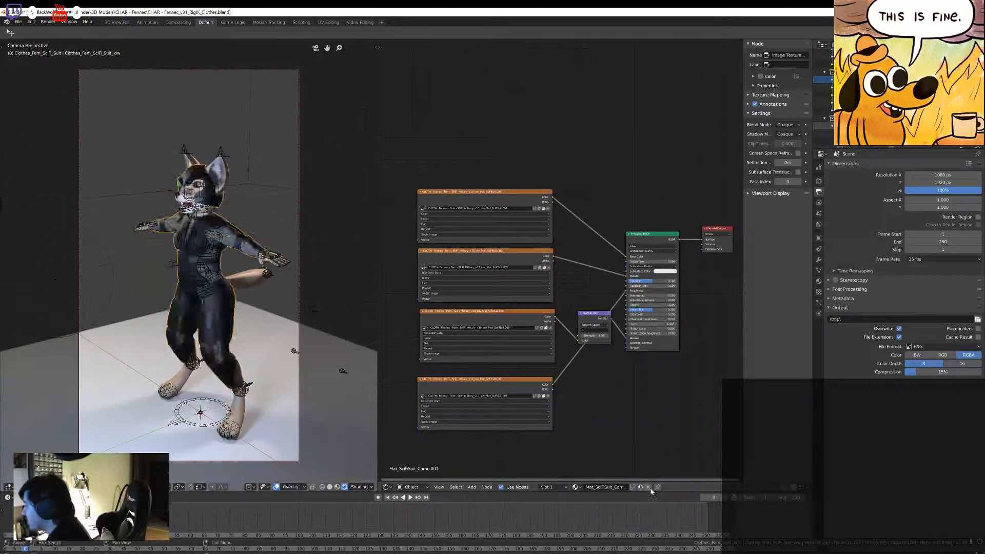
# Step: Check the original camo material once more and assign Mat_SciFiSuit_BlackLeather to the suit
pyautogui.click(577, 487)
pyautogui.click(604, 424)
pyautogui.scroll(5, 188, 265)
pyautogui.click(576, 486)
pyautogui.click(611, 417)
pyautogui.scroll(-8, 171, 307)
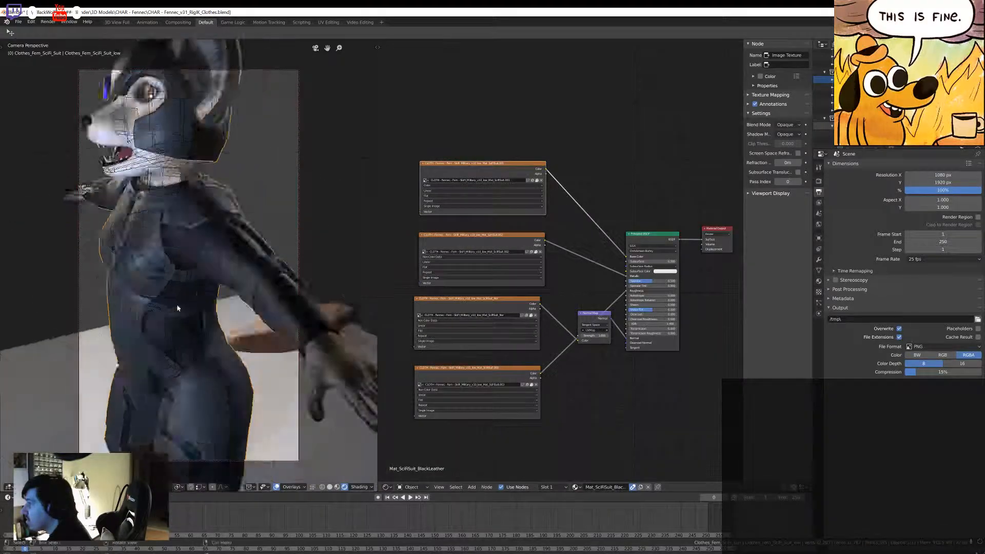
# Step: Turn the camera toward the character's front and render the suit in black leather
pyautogui.moveTo(234, 298); pyautogui.dragTo(357, 280, button='middle')
pyautogui.scroll(5, 163, 271)
pyautogui.press('F12')
pyautogui.click(301, 20)
pyautogui.press('F12')
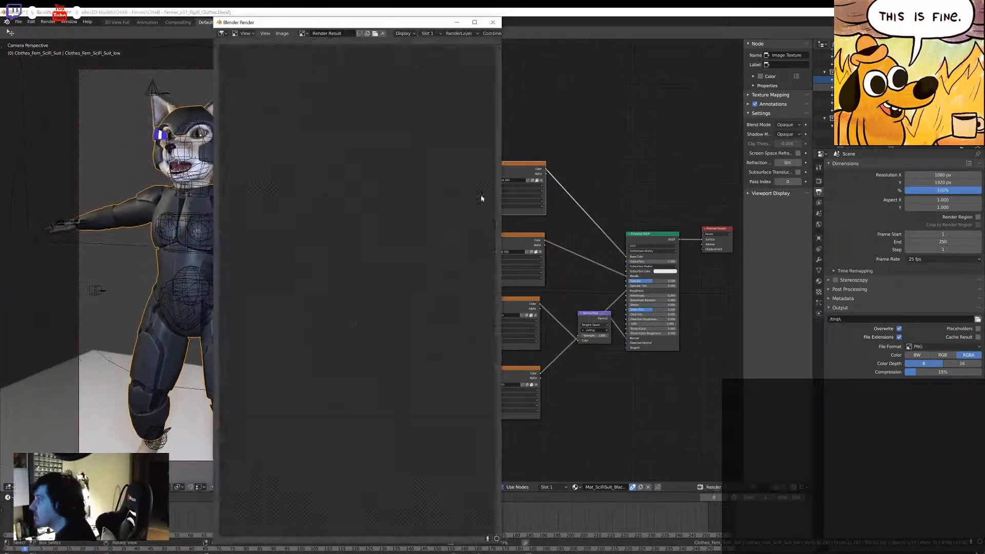
# Step: Render the black leather suit again from a slightly different angle and examine the character
pyautogui.click(493, 22)
pyautogui.moveTo(207, 302); pyautogui.dragTo(205, 277, button='middle')
pyautogui.press('F12')
pyautogui.click(480, 21)
pyautogui.scroll(-8, 195, 328)
pyautogui.scroll(5, 253, 297)
pyautogui.scroll(-8, 253, 297)
pyautogui.scroll(8, 125, 302)
# Step: Check the color space of the black leather base color texture and switch the suit to another material
pyautogui.click(433, 196)
pyautogui.moveTo(308, 231); pyautogui.dragTo(221, 231, button='middle')
pyautogui.click(441, 185)
pyautogui.click(441, 190)
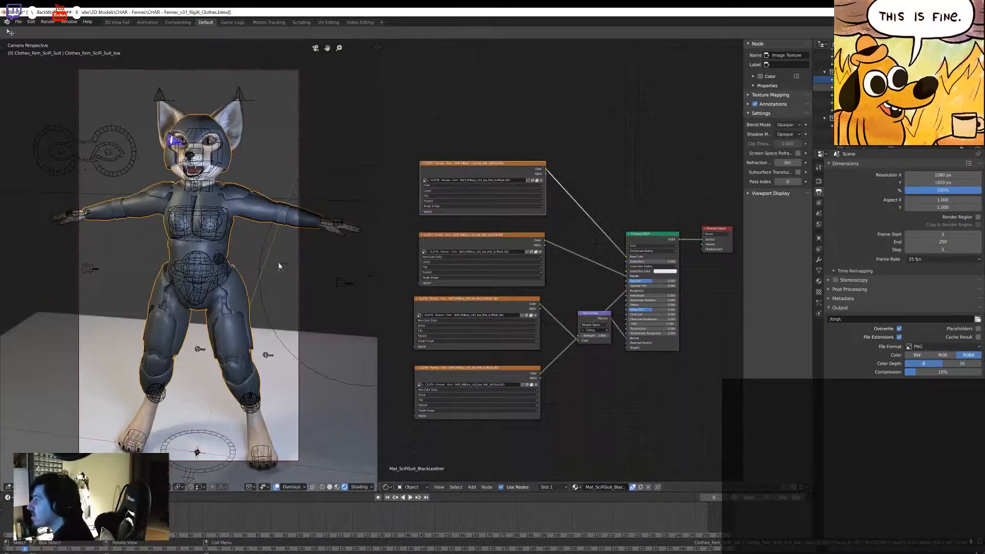
pyautogui.moveTo(287, 246); pyautogui.dragTo(216, 247, button='middle')
pyautogui.click(576, 486)
pyautogui.click(573, 434)
pyautogui.click(18, 21)
pyautogui.click(24, 40)
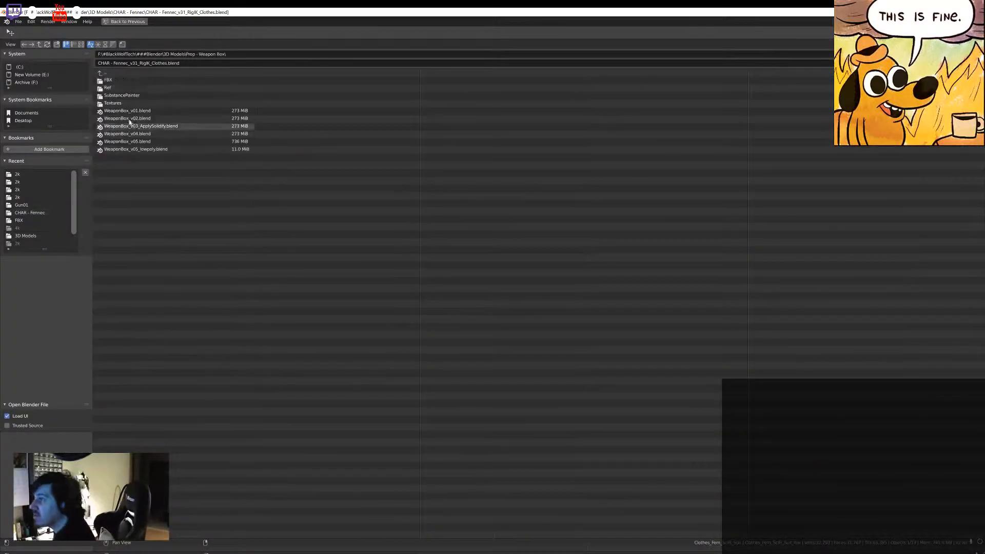
pyautogui.moveTo(328, 257); pyautogui.dragTo(414, 295, button='middle')
# Step: Set the data texture nodes of the suit's materials to Non-Color Data
pyautogui.click(486, 245)
pyautogui.click(486, 254)
pyautogui.click(486, 360)
pyautogui.click(486, 370)
pyautogui.click(636, 487)
pyautogui.click(656, 440)
pyautogui.click(479, 225)
pyautogui.click(477, 235)
# Step: Save the character file and reopen it from the recent files
pyautogui.moveTo(287, 307); pyautogui.dragTo(323, 290, button='middle')
pyautogui.hotkey('ctrl', 's')
pyautogui.click(18, 22)
pyautogui.click(30, 39)
pyautogui.click(18, 22)
pyautogui.click(134, 55)
# Step: Switch the suit to Mat_SciFiSuit_GreenMetal and delete its old image texture nodes
pyautogui.click(575, 487)
pyautogui.click(605, 417)
pyautogui.click(576, 487)
pyautogui.click(605, 424)
pyautogui.click(576, 487)
pyautogui.click(605, 417)
pyautogui.moveTo(577, 420); pyautogui.dragTo(421, 169)
pyautogui.press('x')
# Step: Add an Image Texture node, widen it and make three duplicates stacked below it
pyautogui.hotkey('shift', 'a')
pyautogui.click(419, 165)
pyautogui.moveTo(471, 189); pyautogui.dragTo(538, 189)
pyautogui.hotkey('shift', 'd')
pyautogui.hotkey('shift', 'd')
pyautogui.hotkey('shift', 'd')
pyautogui.click(479, 446)
# Step: Load the GreenMetal base color, metallic, normal and roughness maps into the four image nodes and connect the normal texture to the Normal Map
pyautogui.click(510, 182)
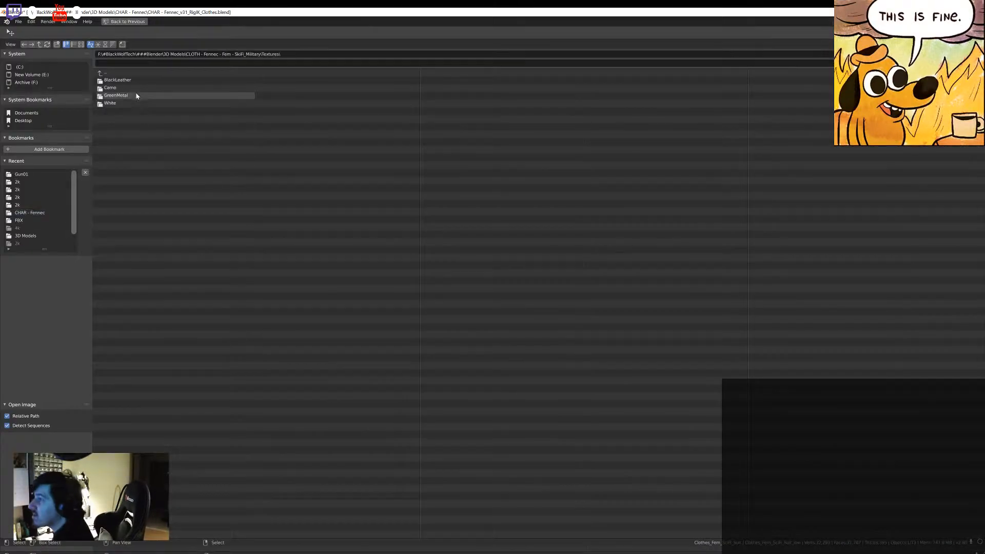
pyautogui.click(128, 80)
pyautogui.doubleClick(128, 80)
pyautogui.click(511, 240)
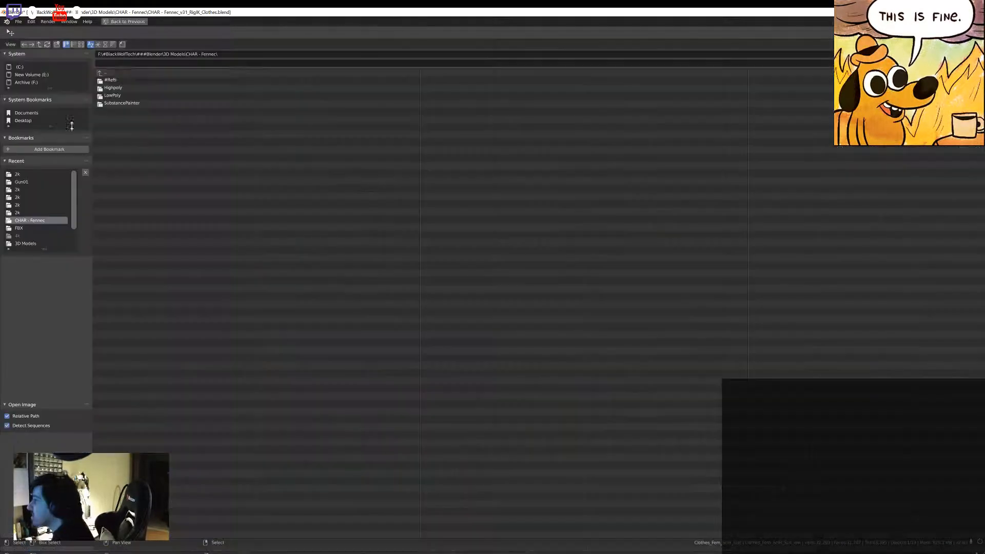
pyautogui.click(137, 82)
pyautogui.doubleClick(136, 88)
pyautogui.click(511, 297)
pyautogui.doubleClick(142, 118)
pyautogui.moveTo(486, 346); pyautogui.dragTo(578, 340)
pyautogui.click(510, 391)
pyautogui.click(130, 81)
pyautogui.doubleClick(130, 104)
# Step: Link the green metal textures to the Principled BSDF and set the metallic, normal and roughness maps to Non-Color Data
pyautogui.press('F12')
pyautogui.press('F12')
pyautogui.click(413, 15)
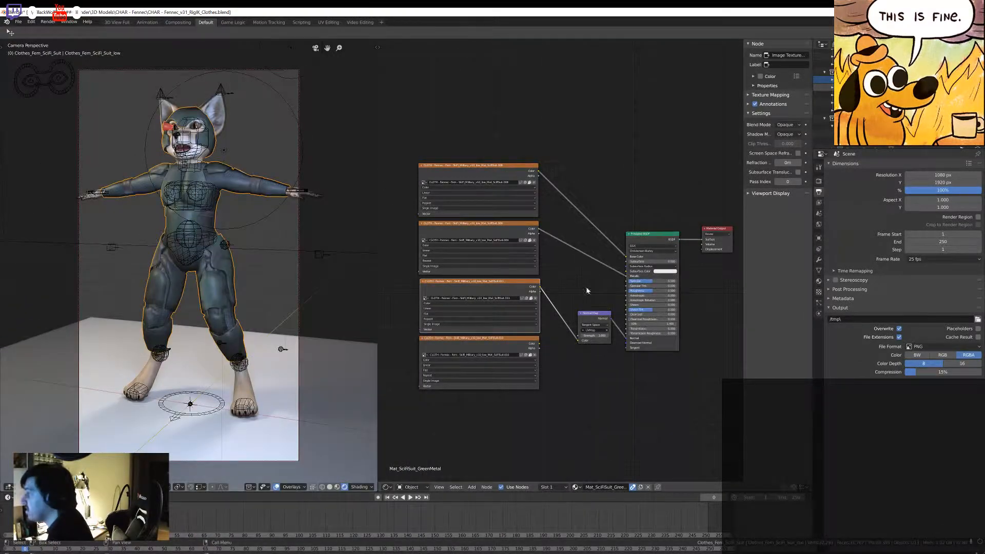
pyautogui.moveTo(626, 293); pyautogui.dragTo(627, 291)
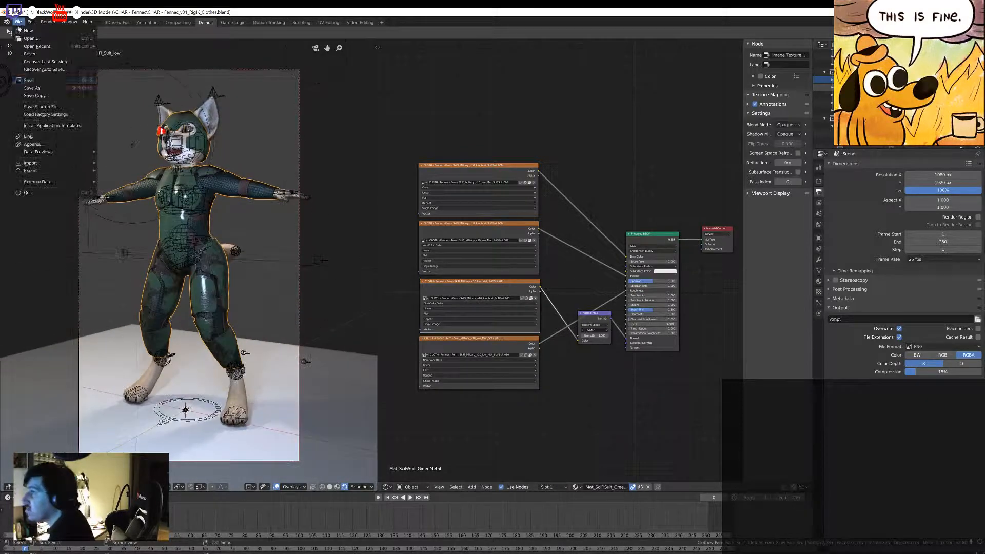
# Step: Render the suit in green metal from the front and from behind
pyautogui.press('F12')
pyautogui.press('Escape')
pyautogui.press('Right')
pyautogui.press('F12')
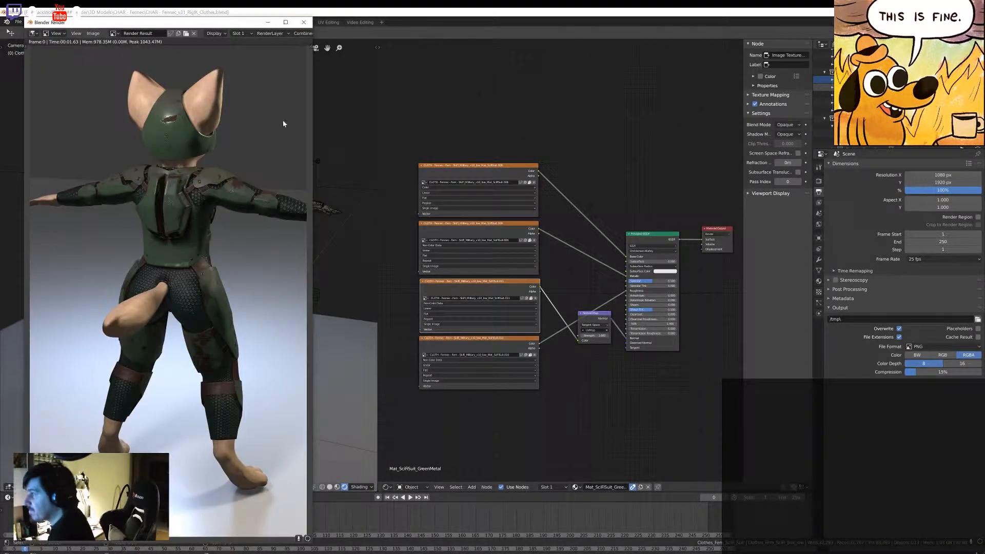
pyautogui.press('Escape')
pyautogui.press('Left')
# Step: Set up Mat_SciFiSuit_White from a copy of the green metal material, replacing its image nodes with four for the white textures
pyautogui.press('x')
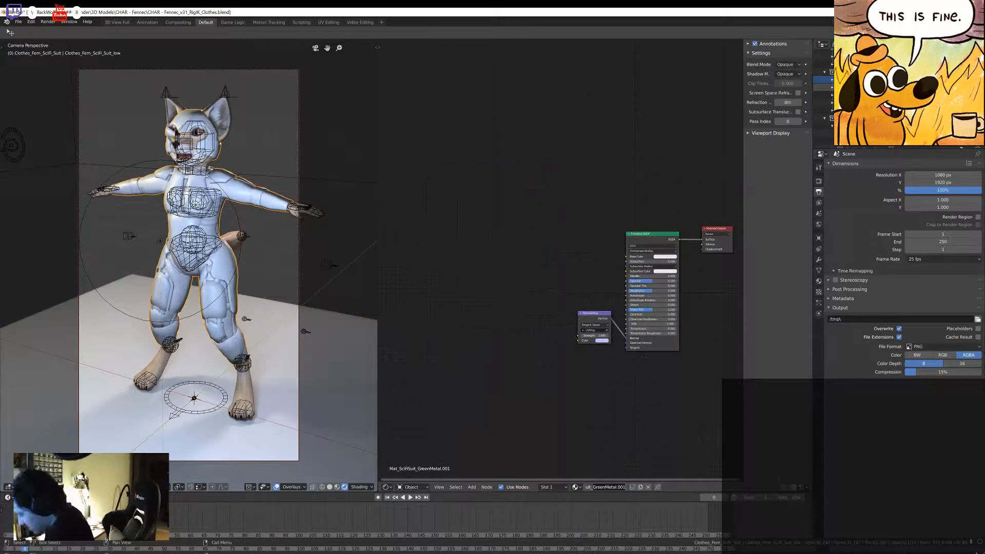
pyautogui.click(502, 173)
pyautogui.hotkey('shift', 'd')
pyautogui.click(501, 234)
pyautogui.hotkey('shift', 'd')
pyautogui.click(501, 296)
pyautogui.hotkey('shift', 'd')
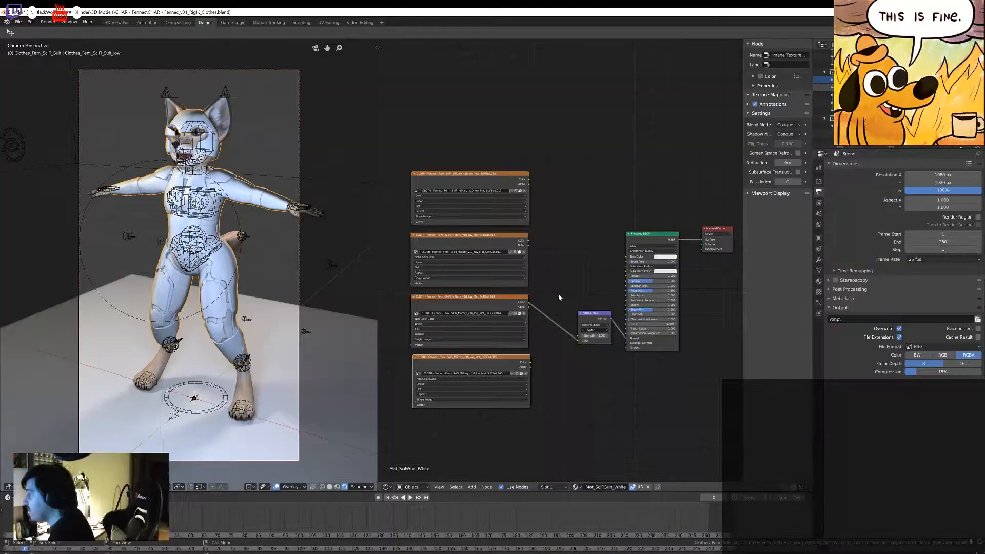
# Step: Link the white suit's textures to the Principled BSDF and test-render the suit
pyautogui.moveTo(528, 179); pyautogui.dragTo(626, 256)
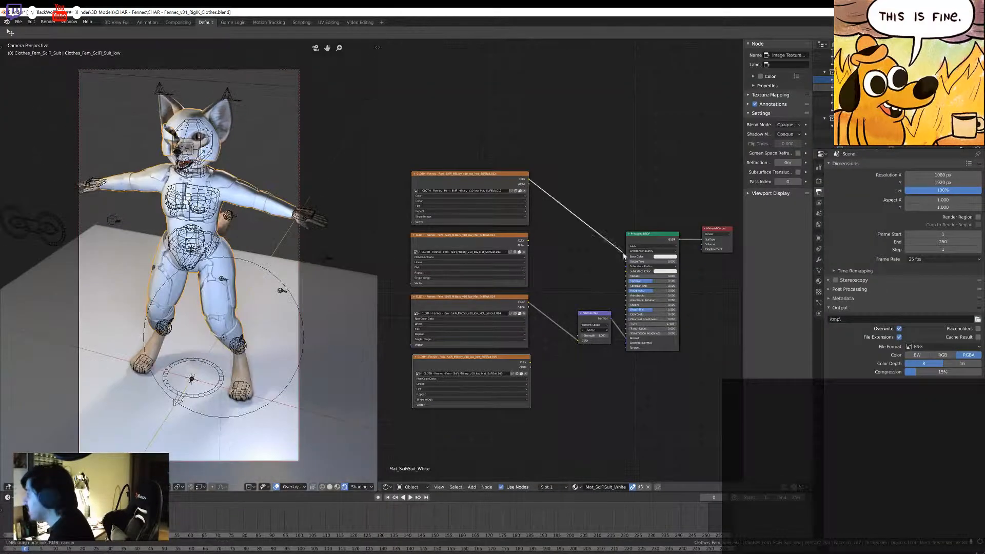
pyautogui.moveTo(528, 240); pyautogui.dragTo(626, 276)
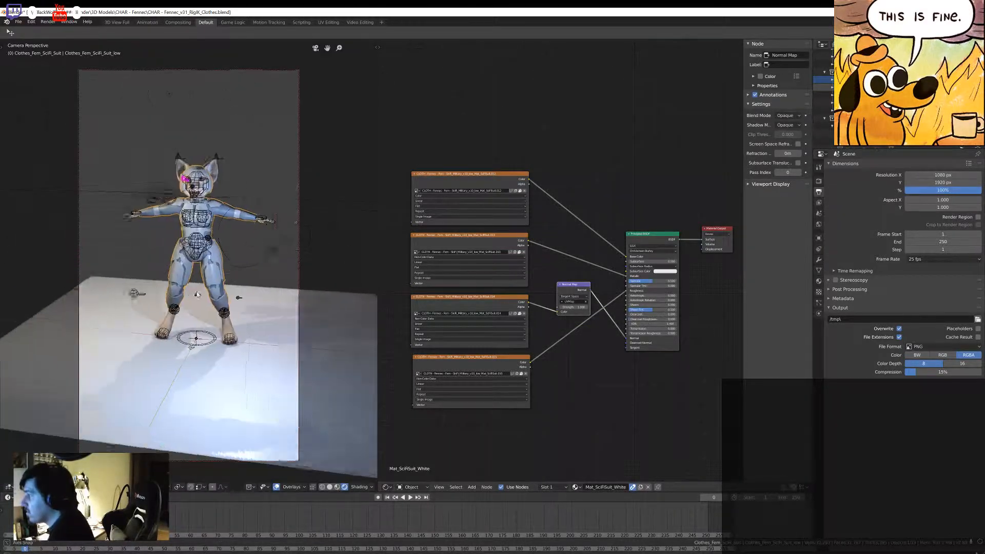
pyautogui.press('Delete')
pyautogui.press('F12')
pyautogui.press('Escape')
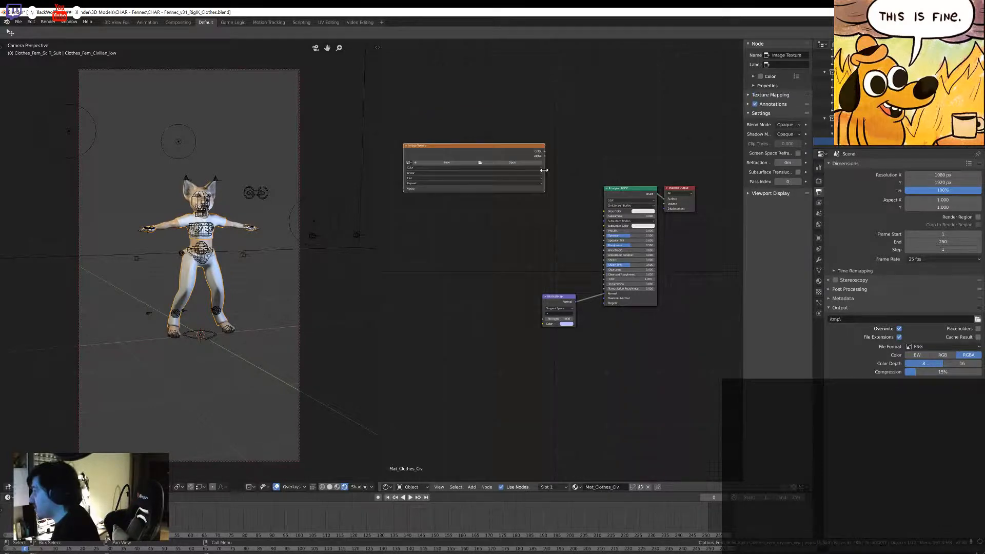
# Step: Switch to Substance Painter and open the Fem_Civilian project
pyautogui.press('super')
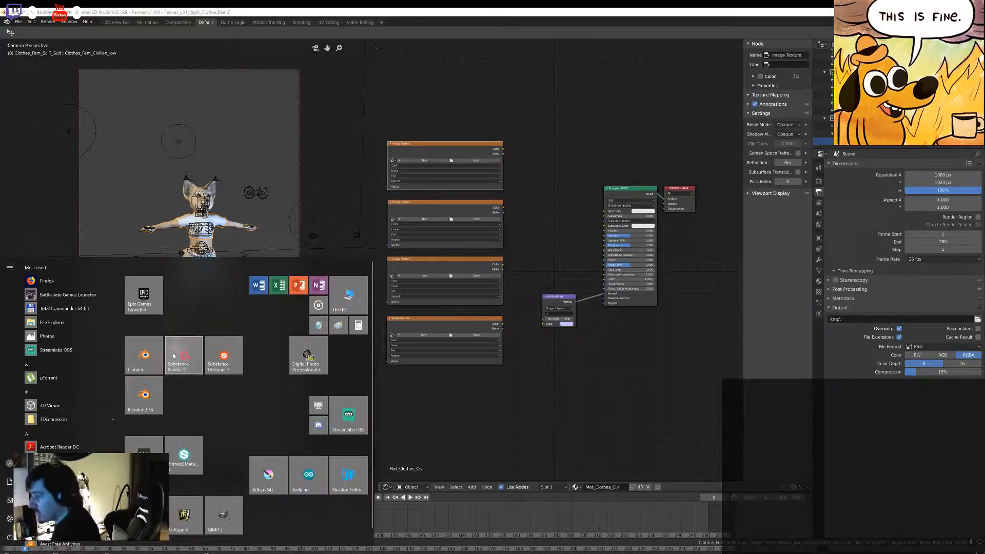
pyautogui.click(152, 355)
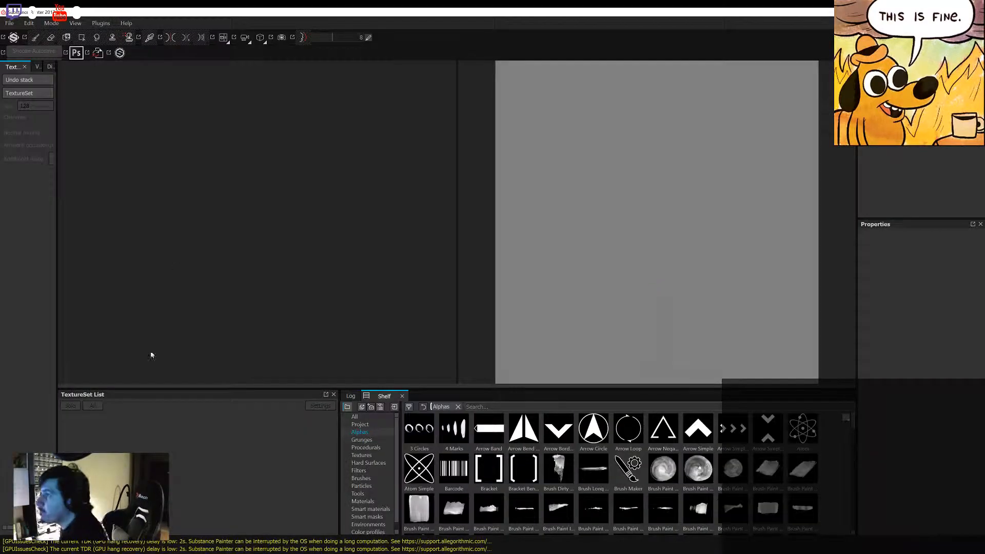
pyautogui.hotkey('ctrl', 'o')
pyautogui.doubleClick(263, 82)
pyautogui.doubleClick(102, 77)
pyautogui.doubleClick(128, 85)
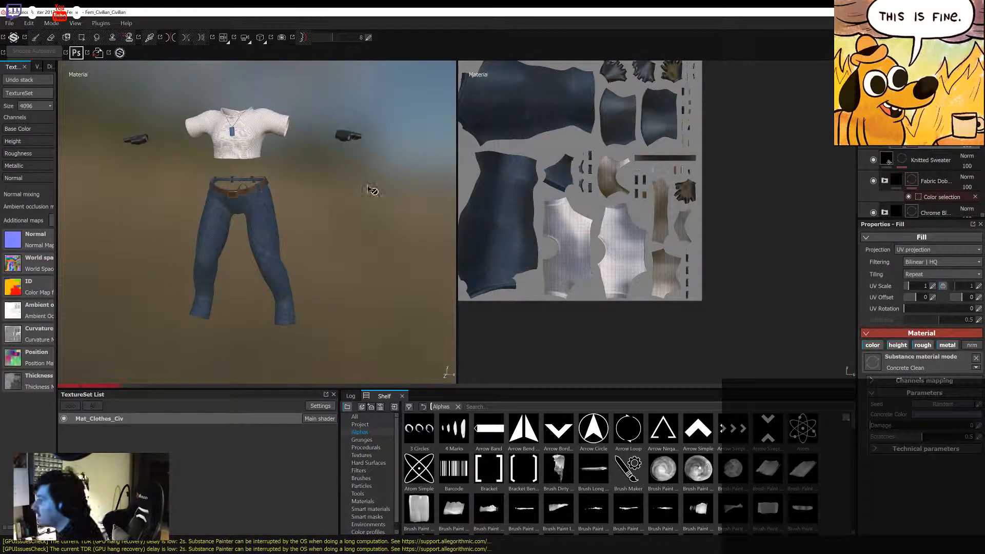
# Step: Open the texture export settings for the civilian clothes and choose the Unreal Engine 4 (Separate) configuration
pyautogui.scroll(-4, 317, 223)
pyautogui.scroll(3, 317, 223)
pyautogui.keyDown('alt'); pyautogui.moveTo(317, 223); pyautogui.dragTo(328, 246); pyautogui.keyUp('alt')
pyautogui.click(9, 23)
pyautogui.click(30, 137)
pyautogui.click(334, 158)
pyautogui.click(333, 198)
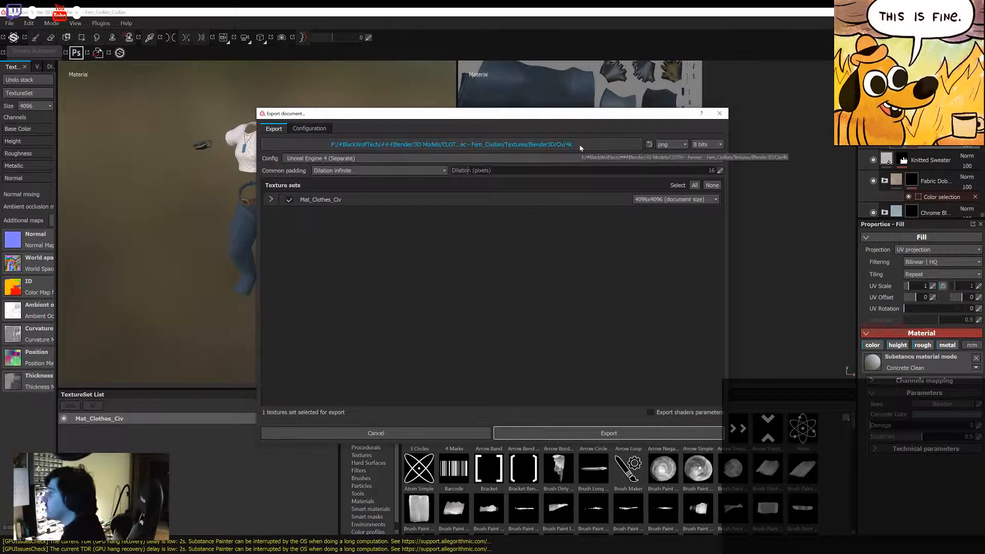
# Step: Create Civ and Camo folders inside the civilian clothes' Textures folder
pyautogui.click(580, 146)
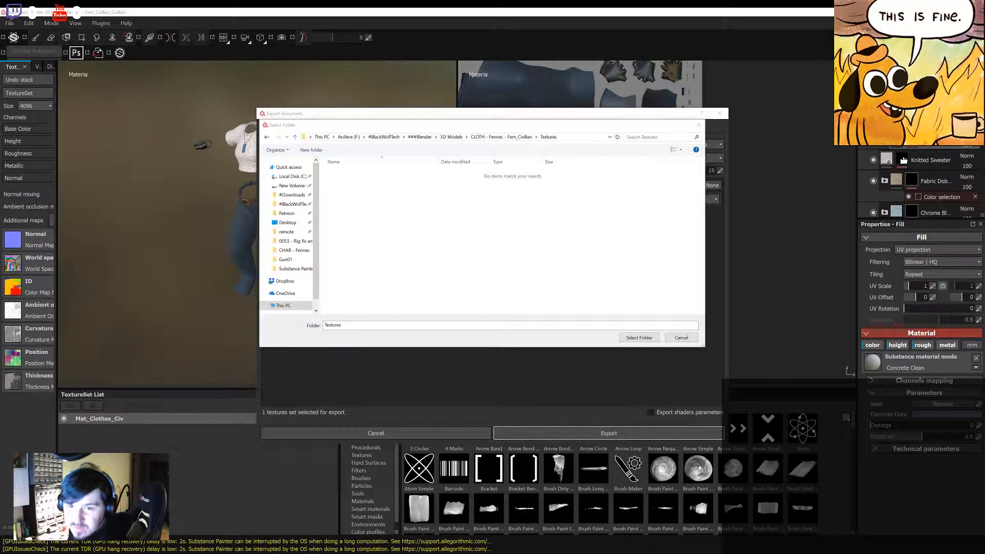
pyautogui.rightClick(321, 233)
pyautogui.click(421, 326)
pyautogui.write('Civ')
pyautogui.press('Return')
pyautogui.rightClick(303, 227)
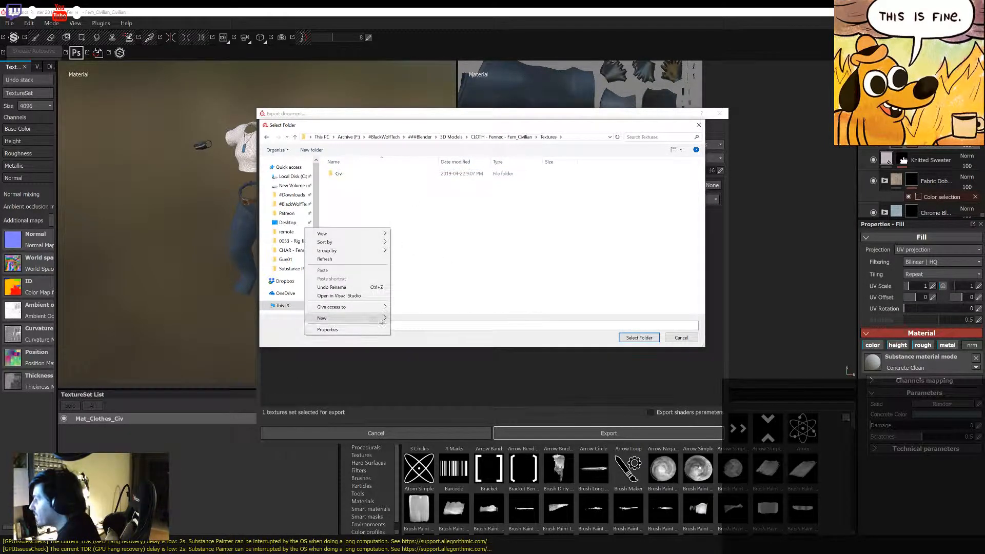
pyautogui.click(399, 319)
pyautogui.write('Camo')
pyautogui.press('Return')
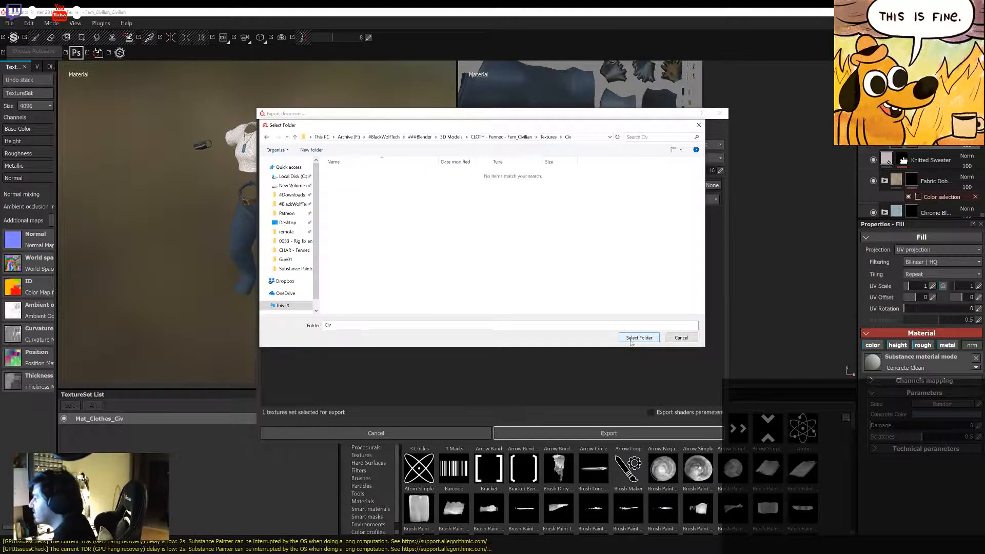
# Step: Create 2k and 4k folders inside the Civ folder and choose the export destination there
pyautogui.click(631, 339)
pyautogui.click(580, 146)
pyautogui.rightClick(404, 208)
pyautogui.click(444, 303)
pyautogui.write('2k')
pyautogui.press('Return')
pyautogui.rightClick(367, 213)
pyautogui.click(374, 305)
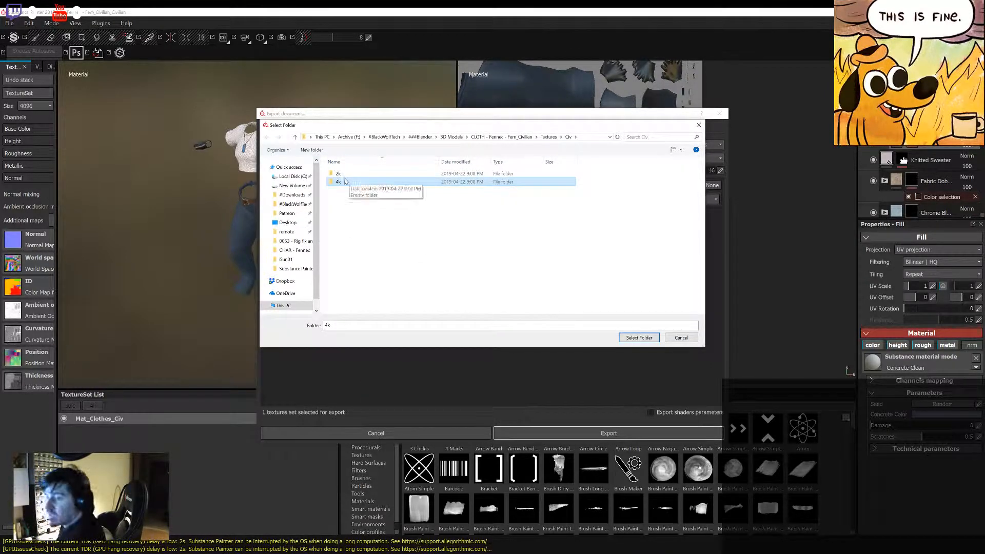
pyautogui.click(638, 337)
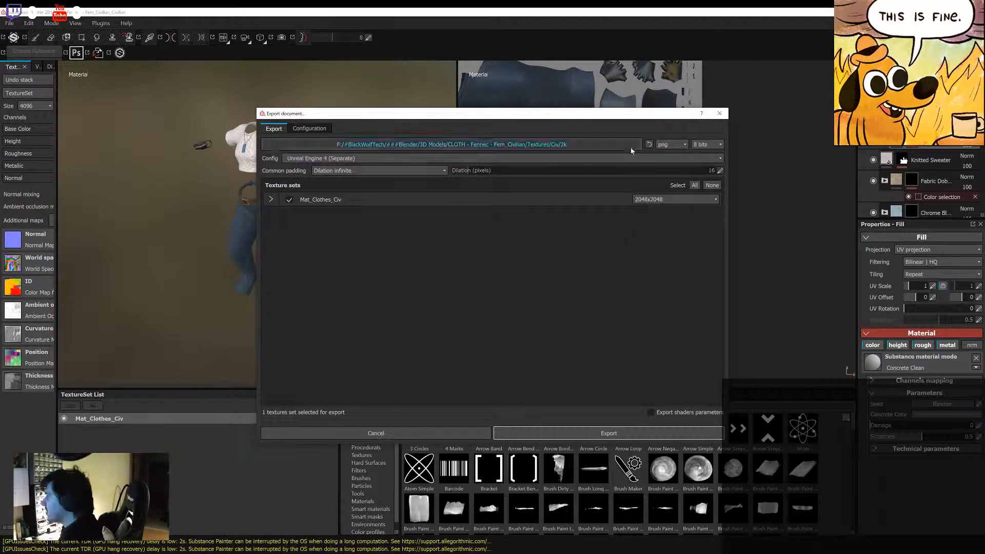
# Step: Export the Mat_Clothes_Civ textures at 2048x2048 to Civ/2k and at 4096x4096 to Civ/4k
pyautogui.click(609, 433)
pyautogui.hotkey('ctrl', 'shift', 'e')
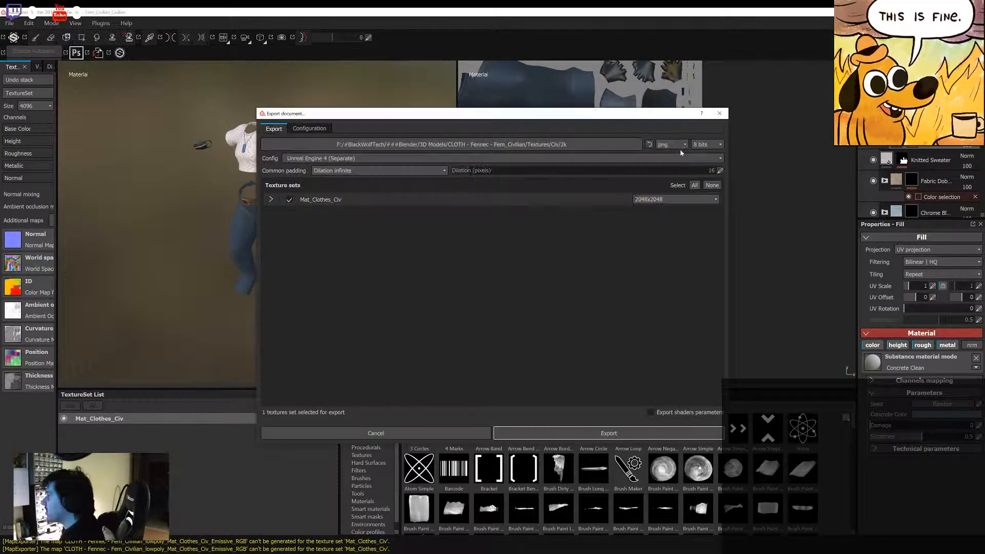
pyautogui.click(585, 433)
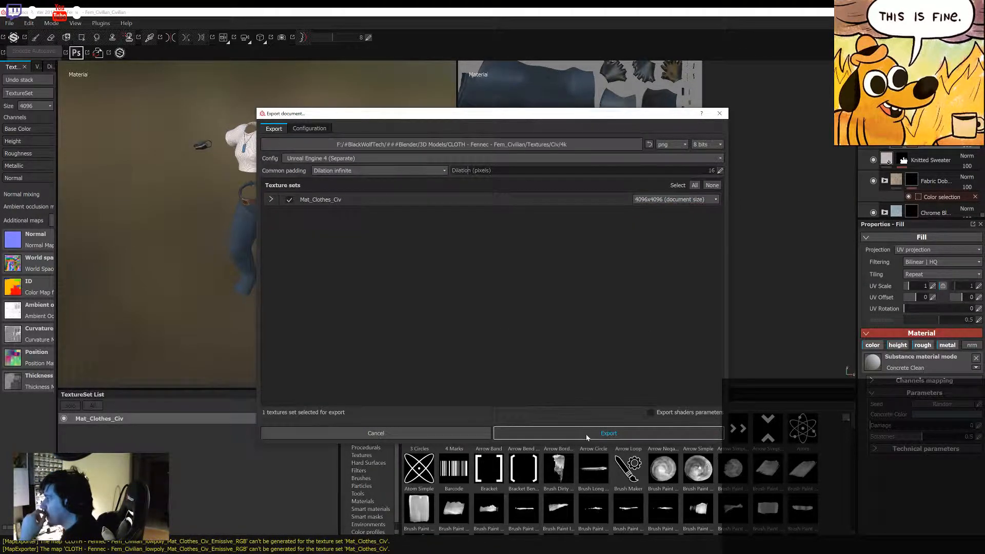
pyautogui.click(520, 287)
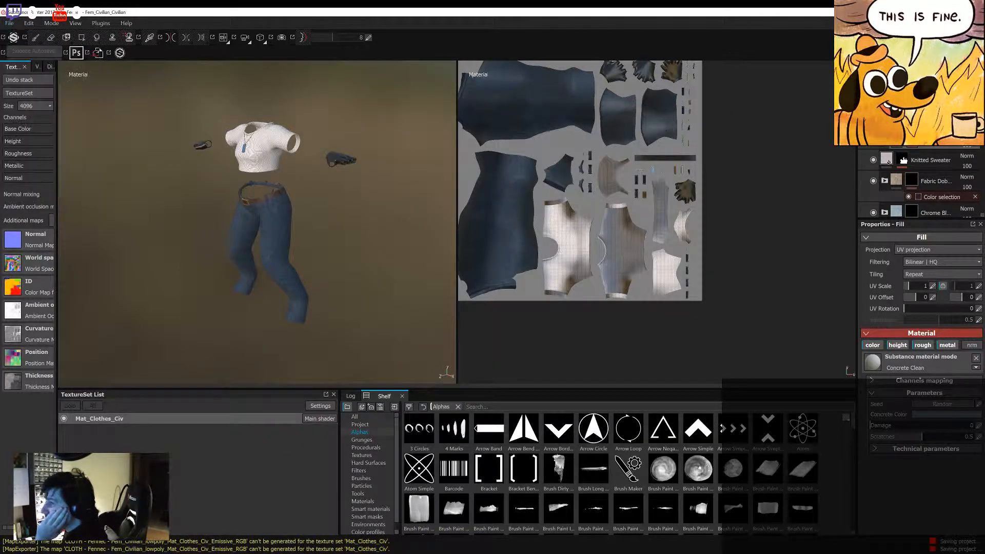
# Step: Inspect the camo version of the civilian clothes, including the belt and waistband up close
pyautogui.hotkey('alt', 'Tab')
pyautogui.hotkey('alt', 'Tab')
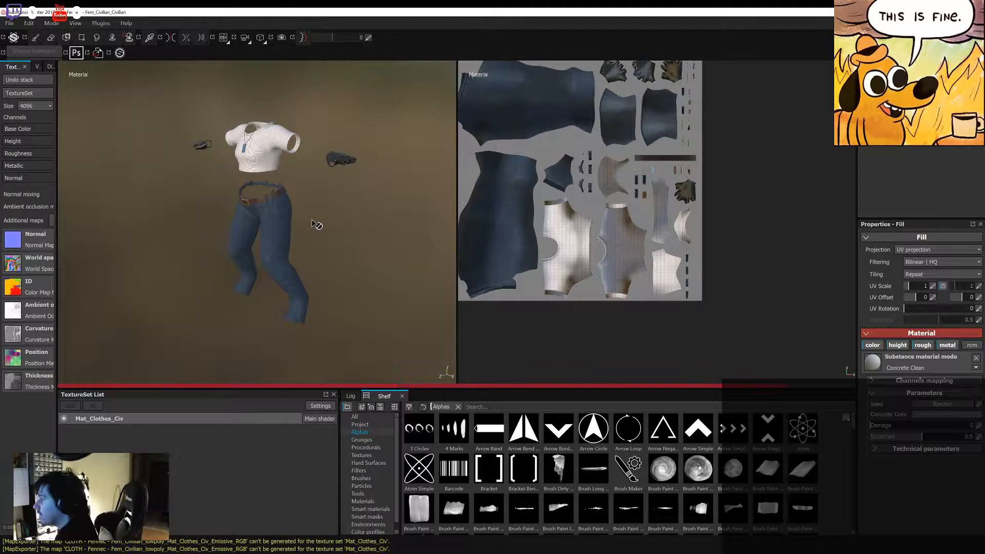
pyautogui.keyDown('alt'); pyautogui.moveTo(312, 221); pyautogui.dragTo(390, 200); pyautogui.keyUp('alt')
pyautogui.scroll(5, 308, 215)
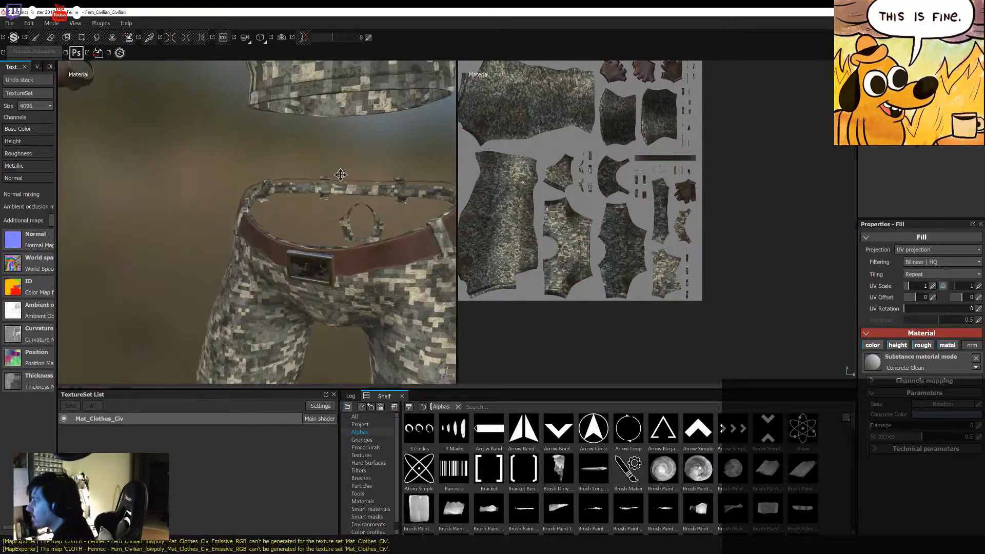
pyautogui.scroll(-5, 308, 215)
# Step: Open the texture export settings again and create 2k and 4k folders inside the Camo folder
pyautogui.click(9, 23)
pyautogui.click(35, 194)
pyautogui.click(410, 144)
pyautogui.doubleClick(406, 173)
pyautogui.rightClick(365, 212)
pyautogui.click(382, 305)
pyautogui.write('2k')
pyautogui.press('Return')
pyautogui.rightClick(355, 253)
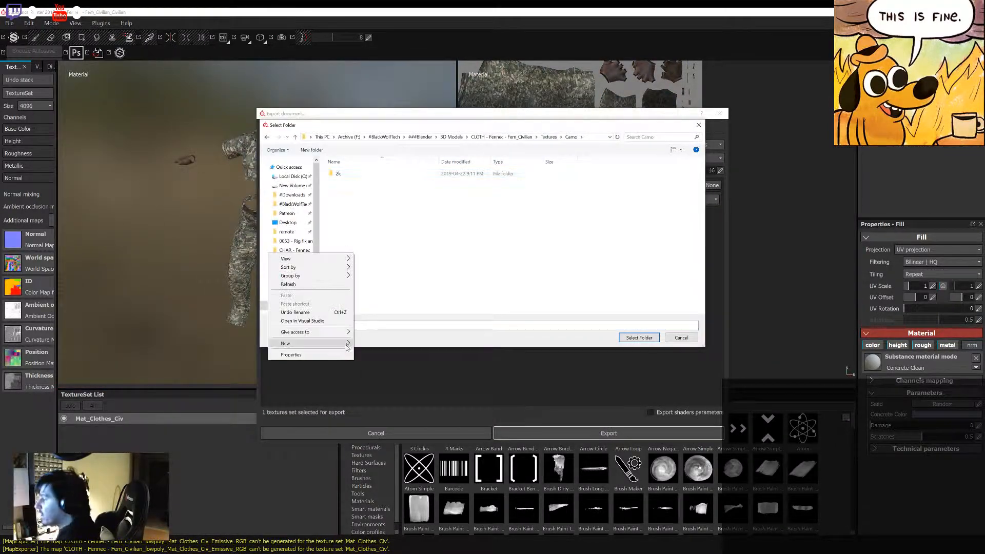
# Step: Export the camo clothing textures at 4096x4096 to the Camo/4k folder
pyautogui.doubleClick(359, 182)
pyautogui.click(637, 337)
pyautogui.click(580, 433)
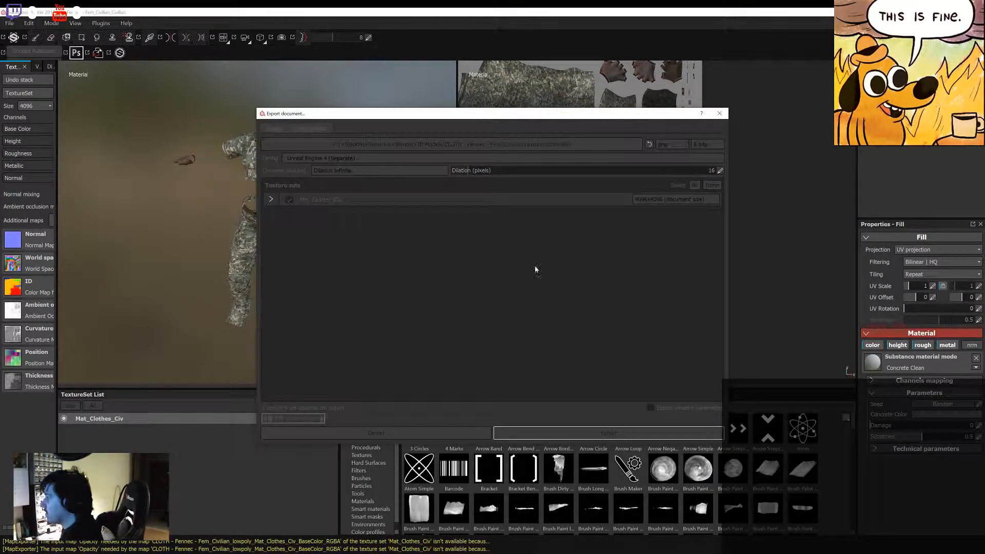
# Step: Export the camo clothing textures at 2048x2048 to the Camo/2k folder
pyautogui.click(9, 23)
pyautogui.click(77, 198)
pyautogui.click(452, 144)
pyautogui.doubleClick(359, 174)
pyautogui.click(638, 338)
pyautogui.click(647, 200)
pyautogui.click(647, 261)
pyautogui.click(608, 433)
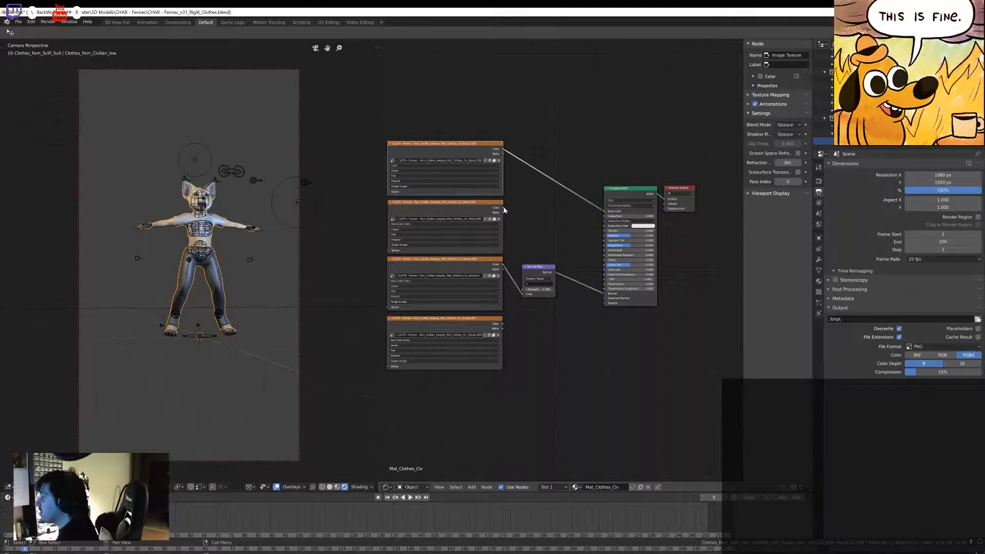
# Step: In Blender, link the Mat_Clothes_Civ metallic and roughness textures to the Principled BSDF and test-render the civilian outfit
pyautogui.moveTo(504, 326); pyautogui.dragTo(604, 245)
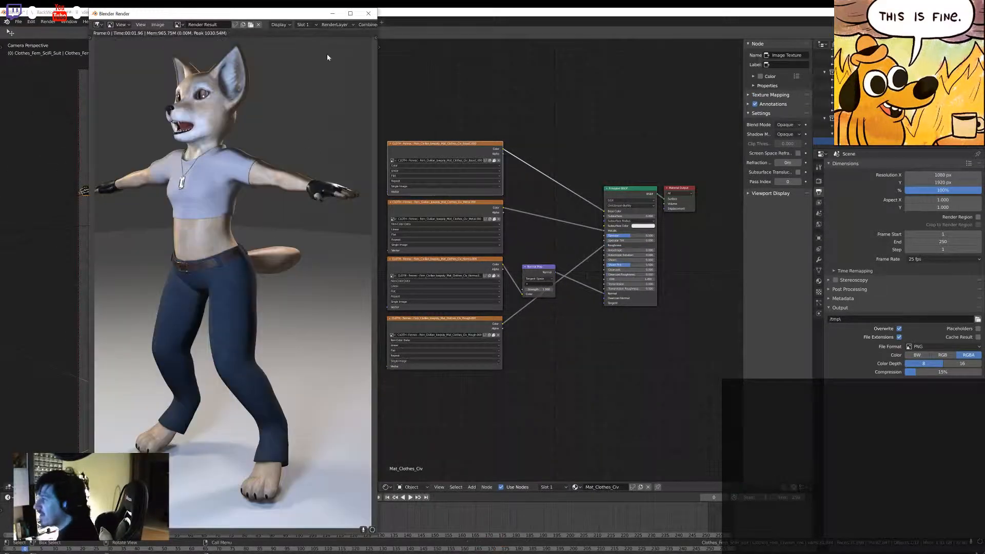
pyautogui.moveTo(270, 257); pyautogui.dragTo(197, 291, button='middle')
pyautogui.scroll(-2, 197, 292)
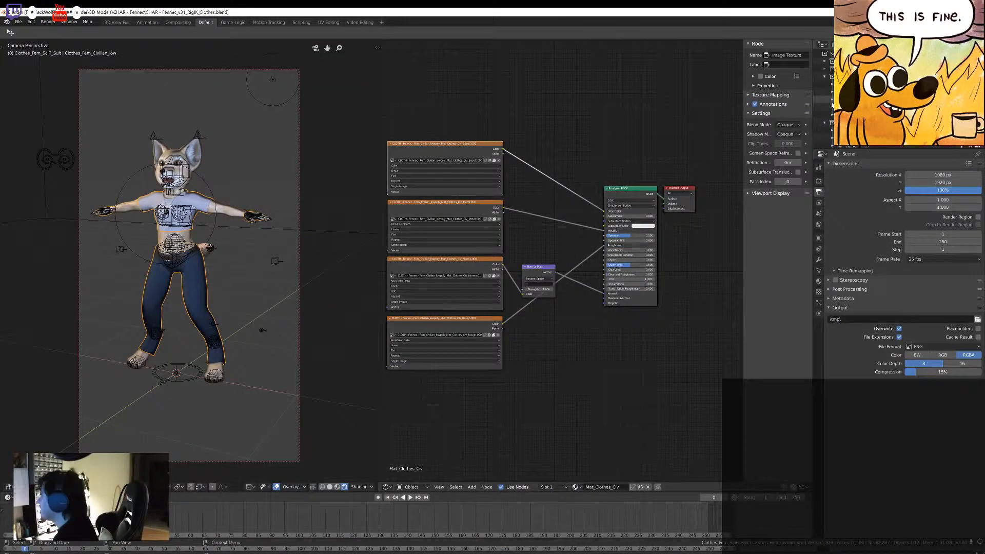
# Step: Maximize the 3D viewport and turn the view around the character to its side
pyautogui.moveTo(231, 215); pyautogui.dragTo(118, 213, button='middle')
pyautogui.click(106, 169)
pyautogui.moveTo(118, 169); pyautogui.dragTo(241, 154, button='middle')
pyautogui.hotkey('ctrl', 'space')
pyautogui.moveTo(523, 303); pyautogui.dragTo(477, 310, button='middle')
# Step: Save the file, and save a new version as CHAR - Fennec_v32_RigIK_Clothes.blend
pyautogui.hotkey('ctrl', 's')
pyautogui.hotkey('ctrl', 'shift', 's')
pyautogui.click(167, 63)
pyautogui.press('BackSpace')
pyautogui.write('2')
pyautogui.press('Return')
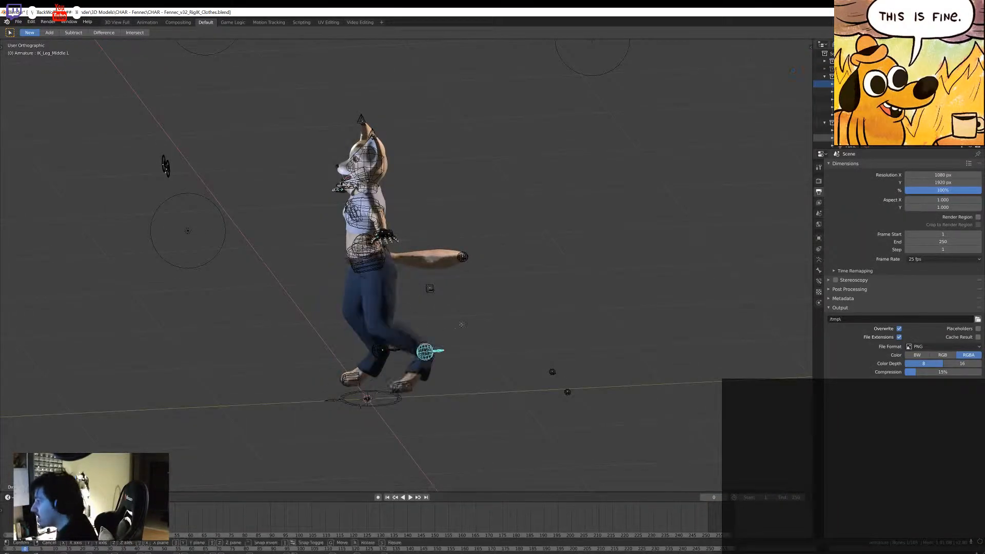
# Step: Move the left leg's middle IK control in several directions to test the leg bend, and reset the armature's pose
pyautogui.click(462, 313)
pyautogui.moveTo(461, 313); pyautogui.dragTo(559, 321, button='middle')
pyautogui.press('g')
pyautogui.click(428, 315)
pyautogui.moveTo(428, 315); pyautogui.dragTo(457, 343, button='middle')
pyautogui.press('g')
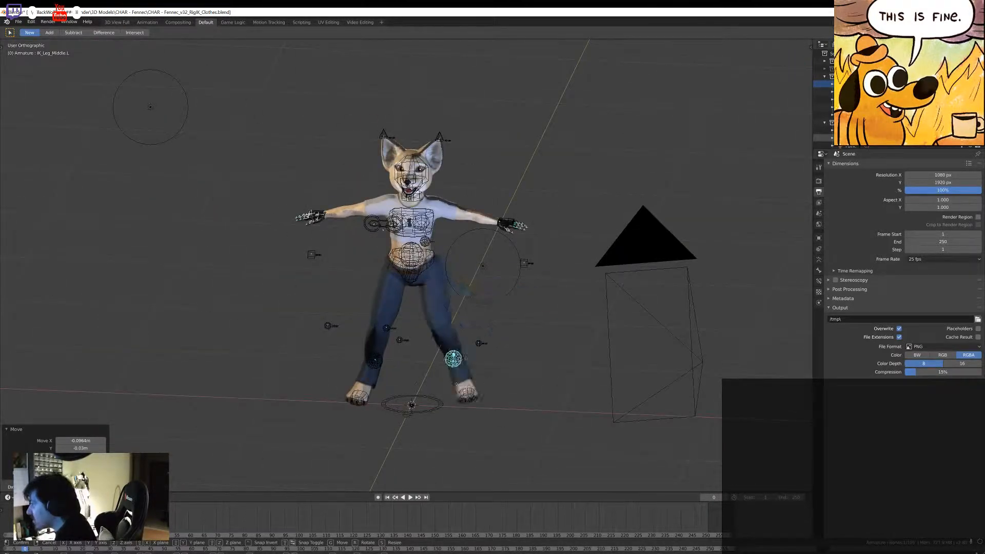
pyautogui.click(455, 365)
pyautogui.scroll(3, 418, 281)
pyautogui.scroll(-4, 418, 282)
pyautogui.moveTo(417, 282); pyautogui.dragTo(413, 344, button='middle')
pyautogui.click(390, 351)
pyautogui.press('g')
pyautogui.click(412, 345)
pyautogui.press('g')
pyautogui.click(387, 381)
pyautogui.press('g')
pyautogui.moveTo(387, 381); pyautogui.dragTo(321, 368, button='middle')
pyautogui.click(347, 364)
pyautogui.press('g')
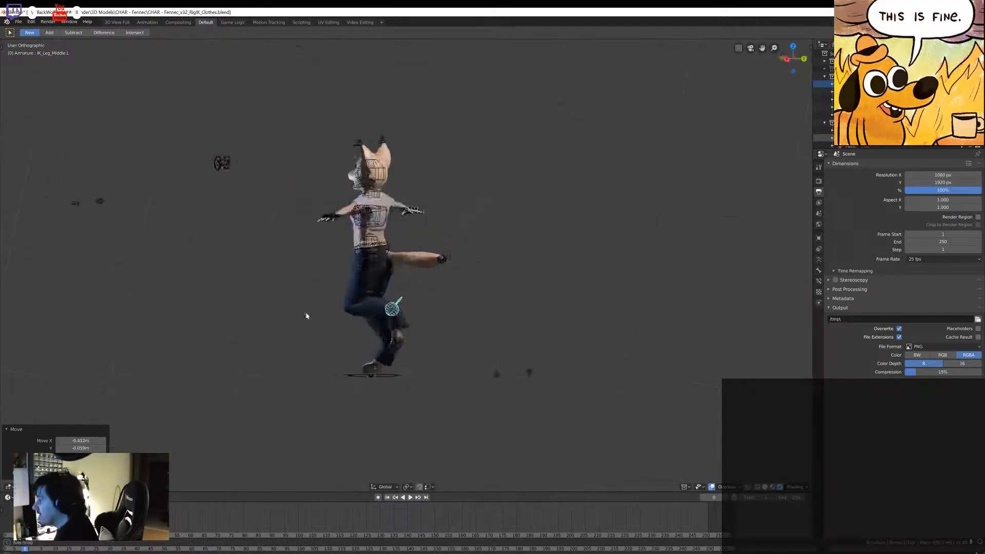
pyautogui.click(431, 431)
pyautogui.moveTo(430, 431); pyautogui.dragTo(459, 374, button='middle')
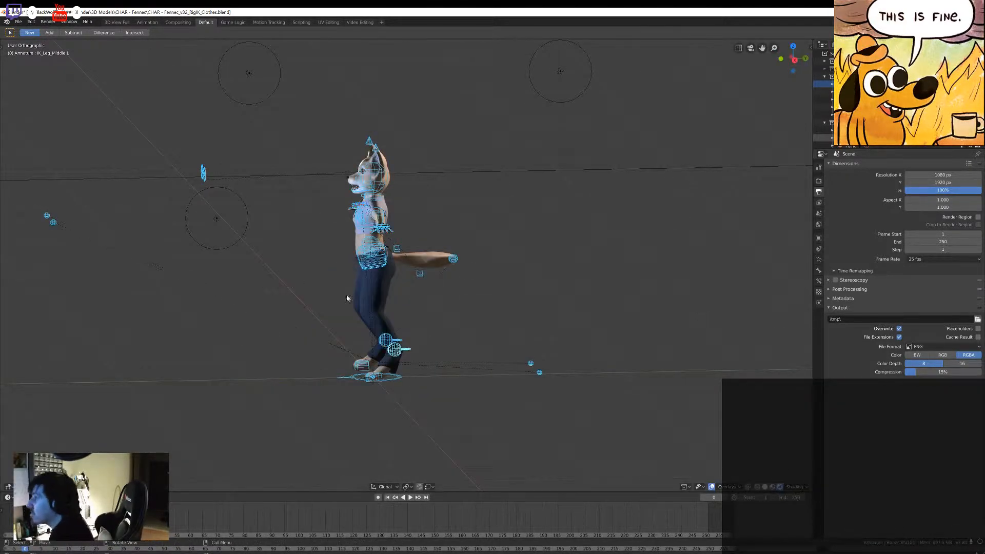
# Step: Try posing the clothed character by moving and rotating several of the rig's control bones
pyautogui.scroll(5, 422, 354)
pyautogui.click(818, 281)
pyautogui.moveTo(533, 324); pyautogui.dragTo(415, 320, button='middle')
pyautogui.press('g')
pyautogui.click(405, 259)
pyautogui.moveTo(405, 259); pyautogui.dragTo(287, 256, button='middle')
pyautogui.press('g')
pyautogui.click(239, 233)
pyautogui.moveTo(240, 233); pyautogui.dragTo(528, 175, button='middle')
pyautogui.press('r')
pyautogui.click(409, 380)
pyautogui.press('g')
pyautogui.click(262, 152)
# Step: Clear the location and rotation of all the armature's pose bones, and deselect them
pyautogui.press('a')
pyautogui.hotkey('alt', 'g')
pyautogui.hotkey('alt', 'r')
pyautogui.moveTo(318, 349)
pyautogui.mouseDown(button='middle')
pyautogui.moveTo(396, 352)
pyautogui.moveTo(318, 352)
pyautogui.mouseUp(button='middle')
pyautogui.hotkey('alt', 'a')
# Step: Show the skeleton's bones with the control shapes, open the bone properties and toggle X-ray display
pyautogui.click(935, 212)
pyautogui.click(819, 270)
pyautogui.hotkey('alt', 'z')
# Step: Try rotating the pelvis bone, undoing the first rotation, to test how the hips and legs react
pyautogui.moveTo(596, 290); pyautogui.dragTo(456, 282, button='middle')
pyautogui.click(365, 185)
pyautogui.moveTo(365, 185); pyautogui.dragTo(718, 164, button='middle')
pyautogui.press('r')
pyautogui.click(591, 171)
pyautogui.hotkey('ctrl', 'z')
pyautogui.click(390, 182)
pyautogui.press('r')
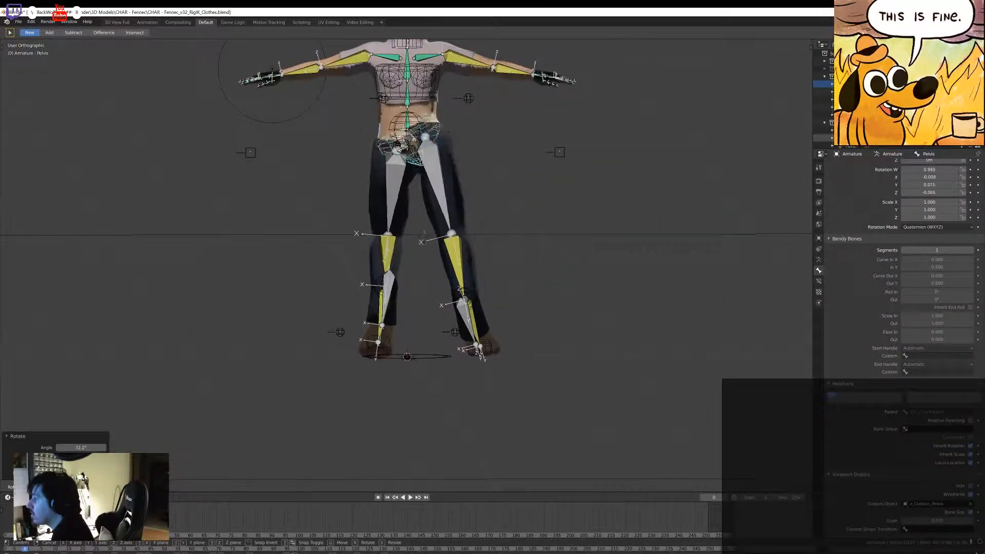
pyautogui.moveTo(671, 189); pyautogui.dragTo(650, 267, button='middle')
pyautogui.click(440, 294)
# Step: Try moving the rig in different directions from several view angles to test how the legs follow
pyautogui.press('g')
pyautogui.click(429, 282)
pyautogui.scroll(-4, 431, 279)
pyautogui.moveTo(431, 279); pyautogui.dragTo(476, 275, button='middle')
pyautogui.press('g')
pyautogui.click(637, 268)
pyautogui.click(446, 272)
pyautogui.press('g')
pyautogui.click(464, 277)
pyautogui.moveTo(547, 325); pyautogui.dragTo(430, 349, button='middle')
pyautogui.click(451, 254)
pyautogui.press('g')
pyautogui.click(453, 241)
# Step: Try one more bone move on the rig, and undo the last three pose changes
pyautogui.moveTo(358, 313); pyautogui.dragTo(434, 279, button='middle')
pyautogui.moveTo(370, 278); pyautogui.dragTo(408, 264, button='middle')
pyautogui.press('g')
pyautogui.click(333, 300)
pyautogui.moveTo(303, 271); pyautogui.dragTo(312, 287, button='middle')
pyautogui.hotkey('ctrl', 'z')
pyautogui.hotkey('ctrl', 'z')
pyautogui.hotkey('ctrl', 'z')
pyautogui.moveTo(488, 340); pyautogui.dragTo(422, 290, button='middle')
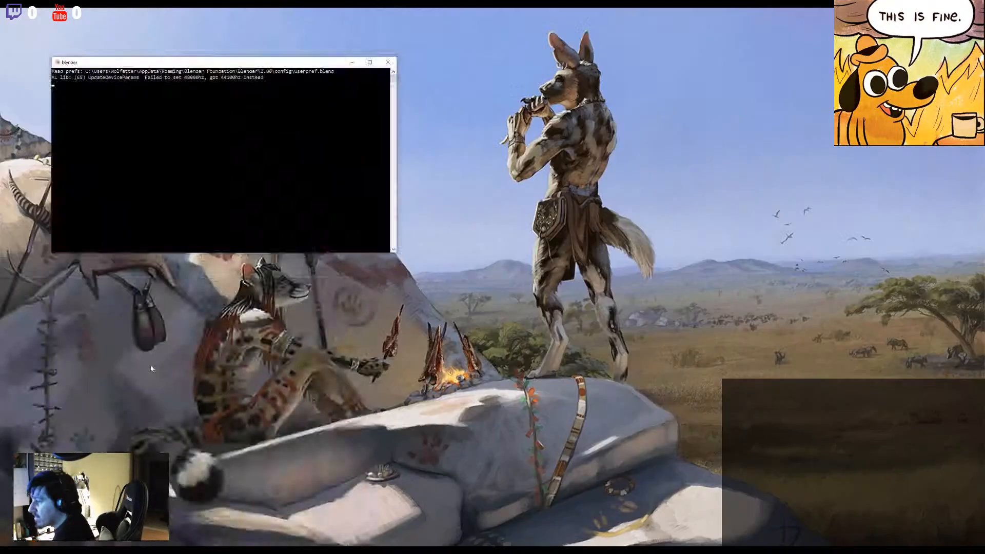